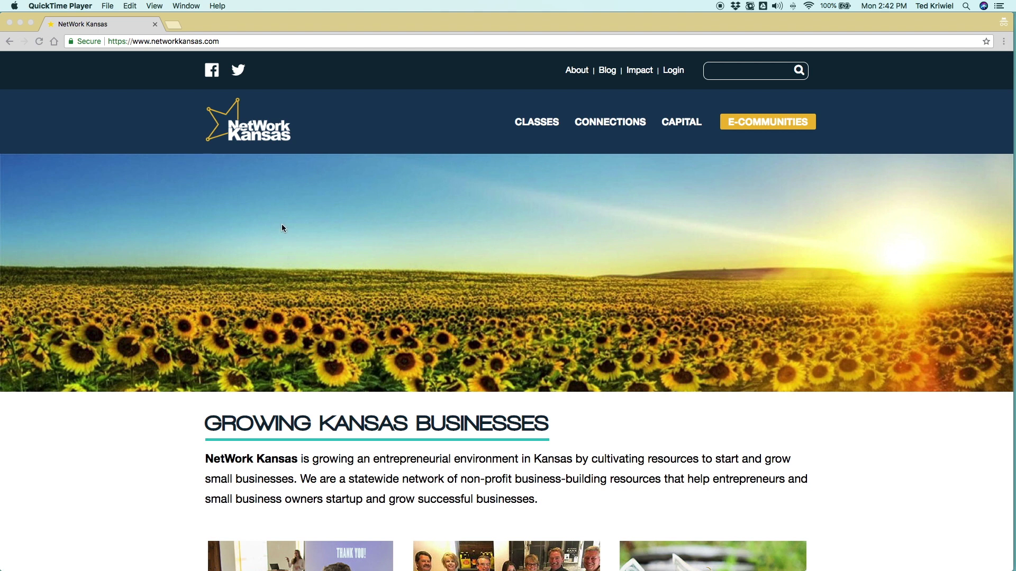
Step: Go to the E-Communities site and choose YEC Event Portal under the Youth menu
{"action": "left_click", "coordinate": [765, 124]}
{"action": "left_click", "coordinate": [765, 124]}
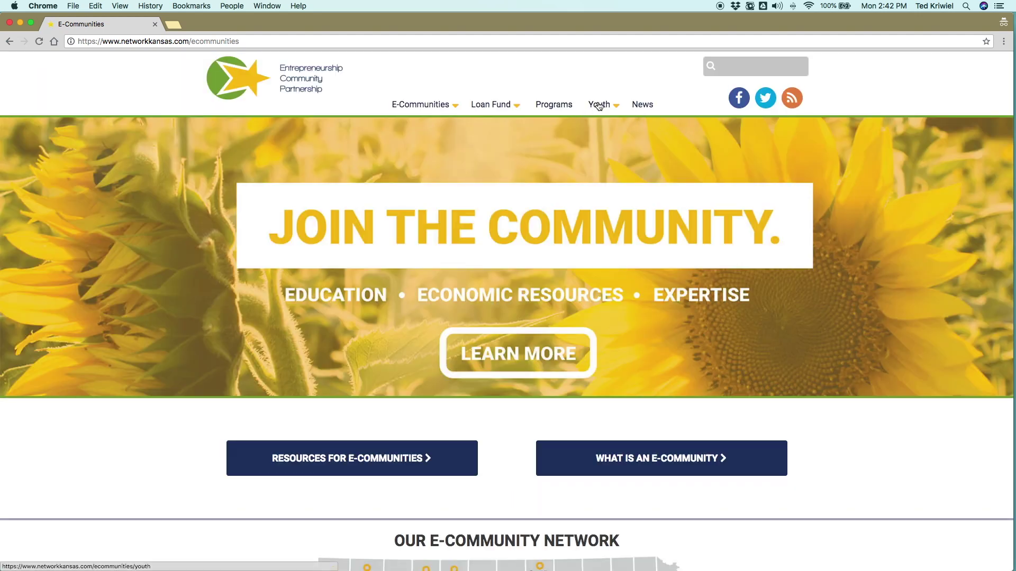
{"action": "left_click", "coordinate": [599, 105]}
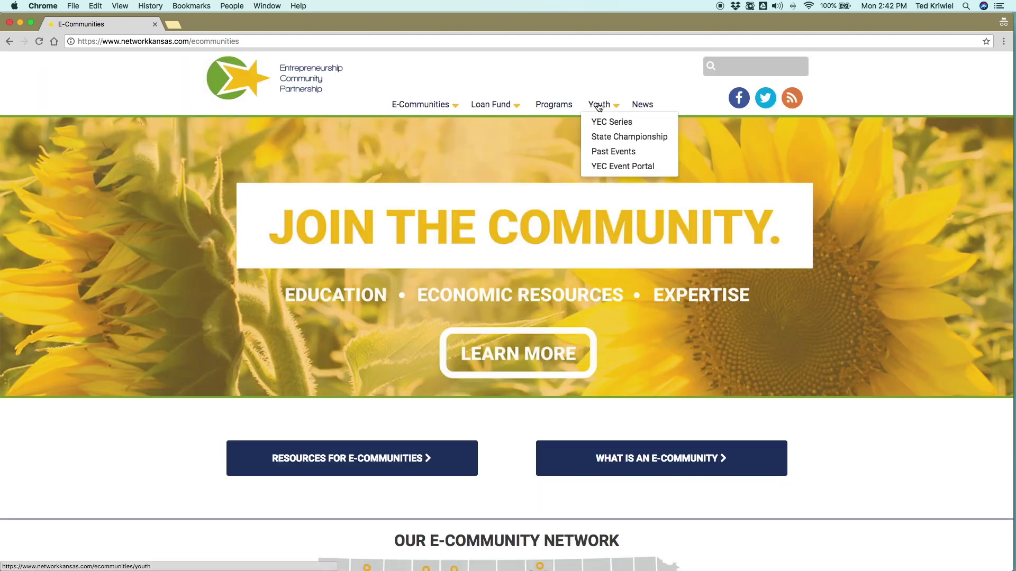
{"action": "left_click", "coordinate": [611, 166]}
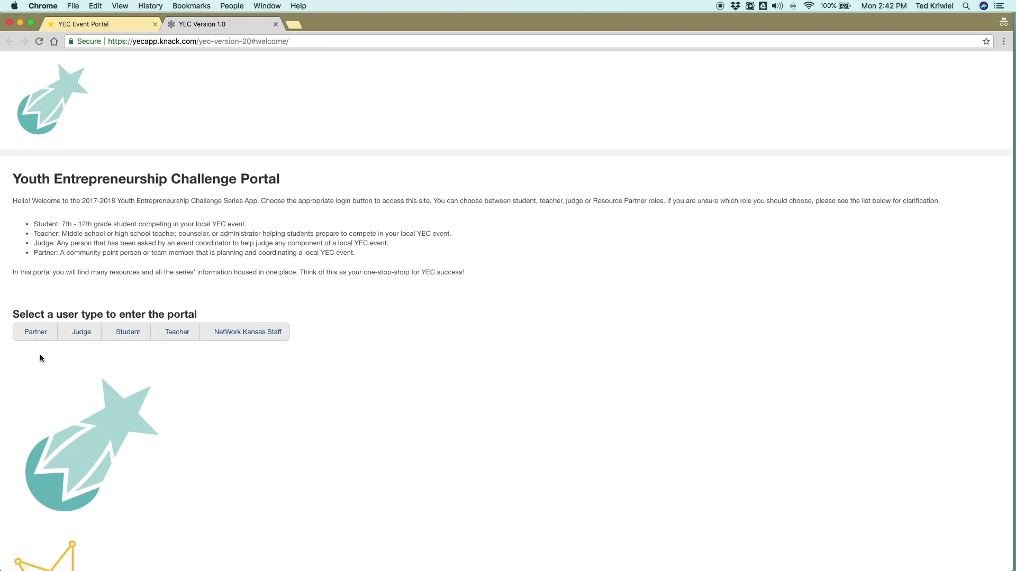
Step: Start a Partner sign-up and fill in the suggested first name, last name and e-mail
{"action": "left_click", "coordinate": [34, 333]}
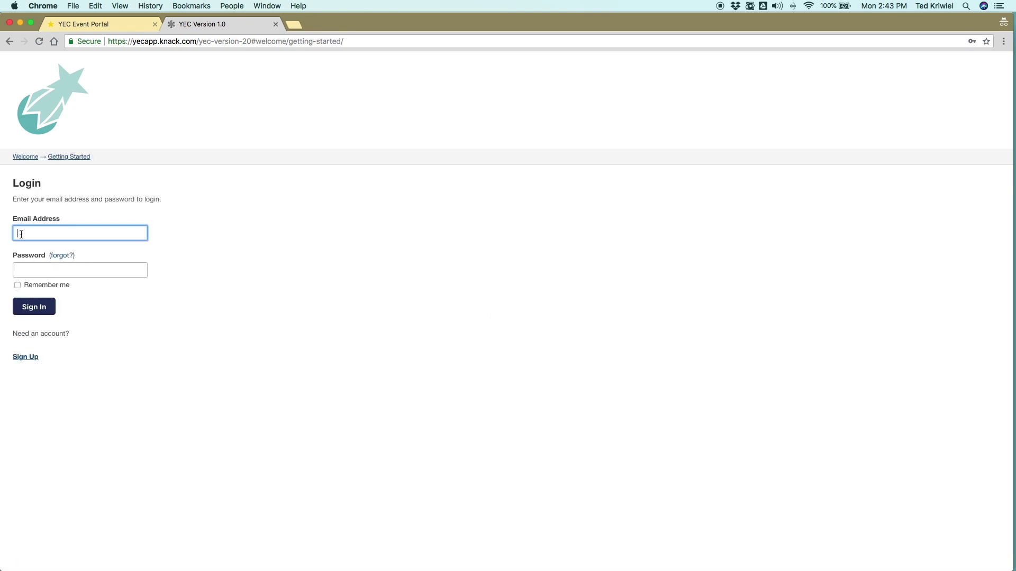
{"action": "left_click", "coordinate": [24, 358]}
{"action": "left_click", "coordinate": [41, 217]}
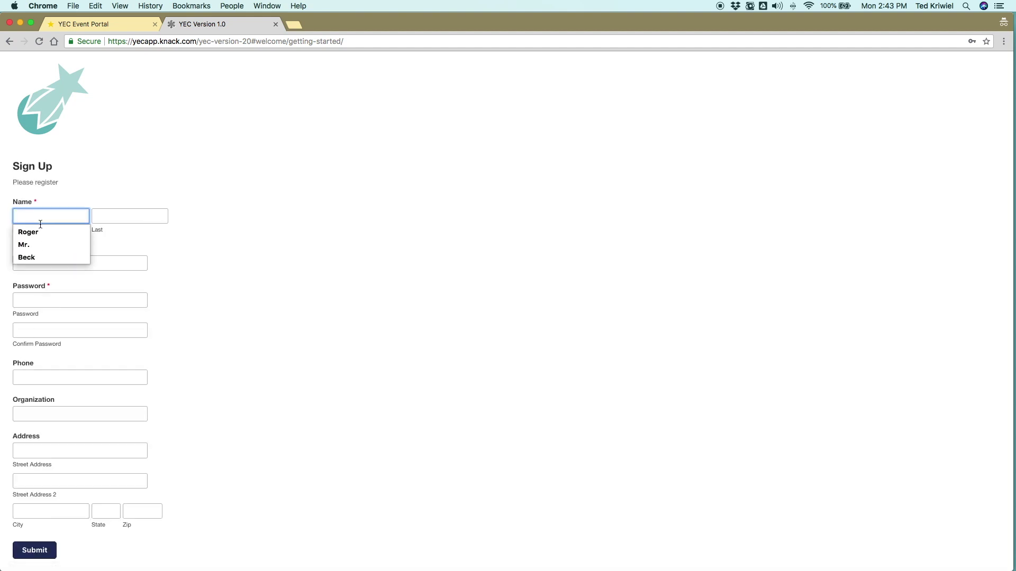
{"action": "left_click", "coordinate": [29, 232]}
{"action": "left_click", "coordinate": [113, 216]}
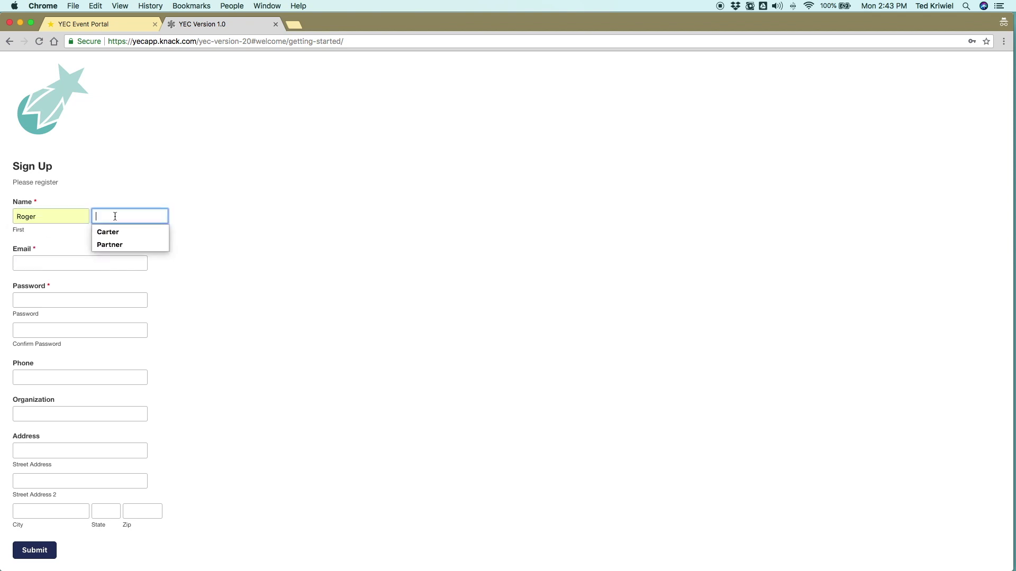
{"action": "left_click", "coordinate": [111, 245]}
{"action": "left_click", "coordinate": [50, 263]}
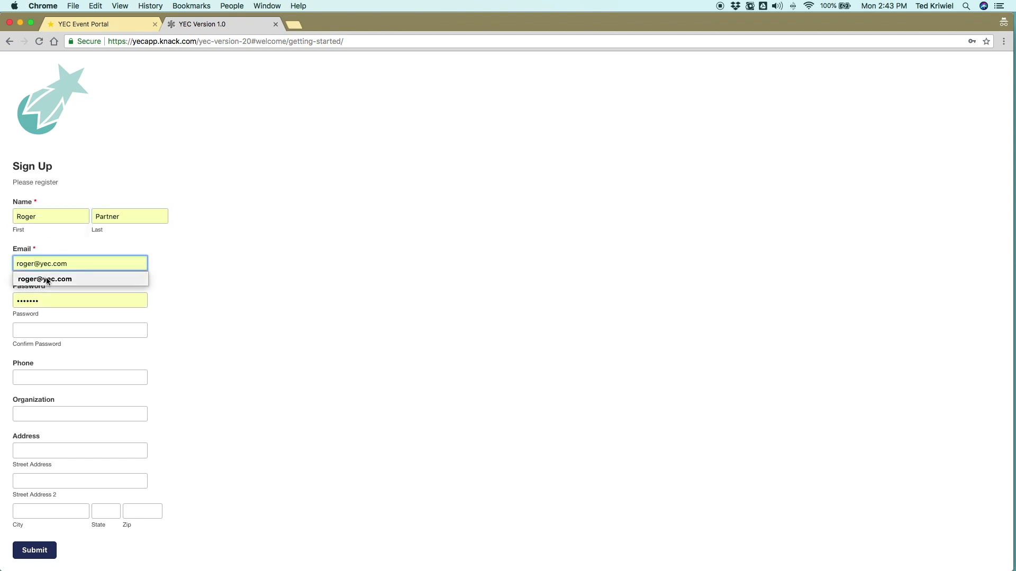
{"action": "left_click", "coordinate": [47, 280]}
Step: Make the e-mail unique by appending 1, then enter password, confirmation and phone number
{"action": "left_click", "coordinate": [37, 265]}
{"action": "type", "text": "1"}
{"action": "left_click", "coordinate": [46, 300]}
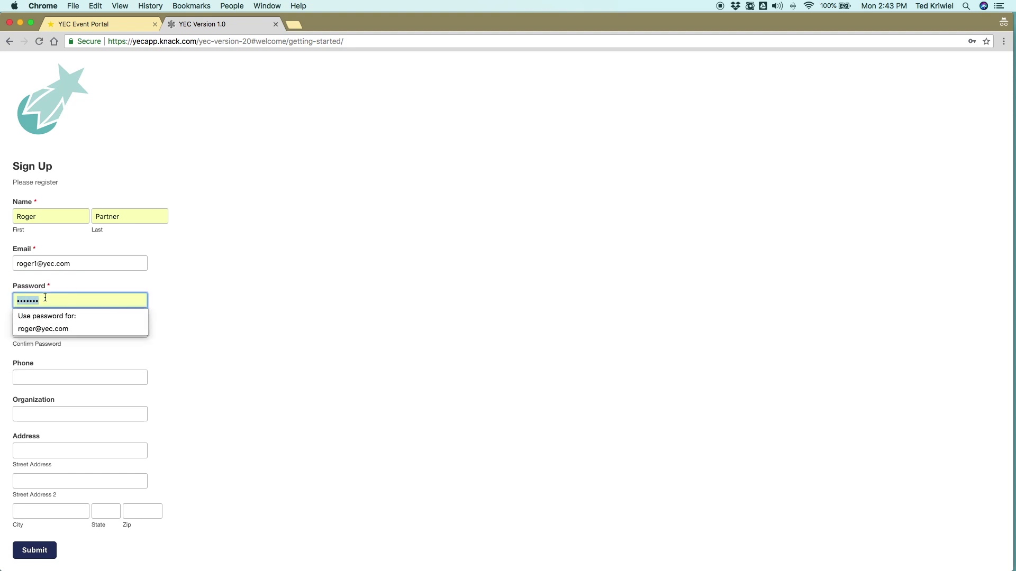
{"action": "key", "text": "Tab"}
{"action": "key", "text": "super+v"}
{"action": "key", "text": "Tab"}
{"action": "type", "text": "316) 888-8888"}
Step: Enter organization YEC and the mailing address, then submit the registration
{"action": "key", "text": "Tab"}
{"action": "type", "text": "YEC"}
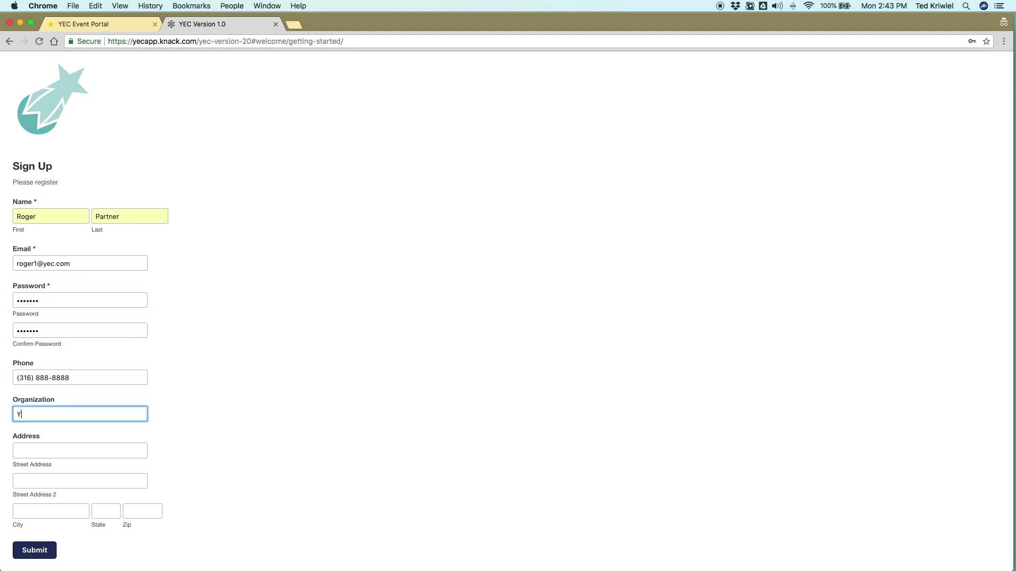
{"action": "key", "text": "Tab"}
{"action": "type", "text": "111"}
{"action": "key", "text": "Tab"}
{"action": "key", "text": "Tab"}
{"action": "type", "text": "Wichita"}
{"action": "key", "text": "Tab"}
{"action": "type", "text": "KS"}
{"action": "key", "text": "Tab"}
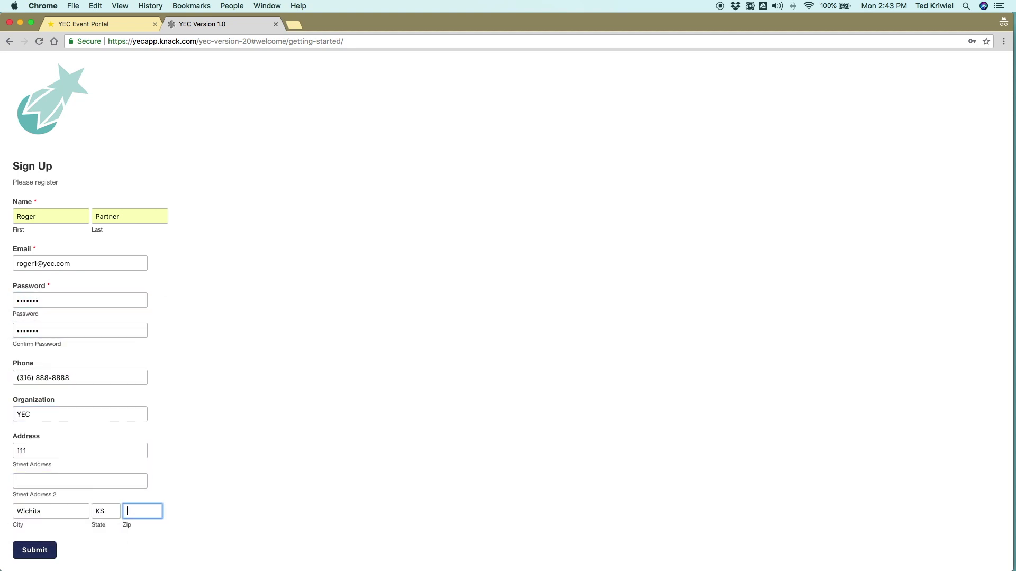
{"action": "type", "text": "67208"}
{"action": "scroll", "coordinate": [72, 490], "scroll_direction": "down", "scroll_amount": 2}
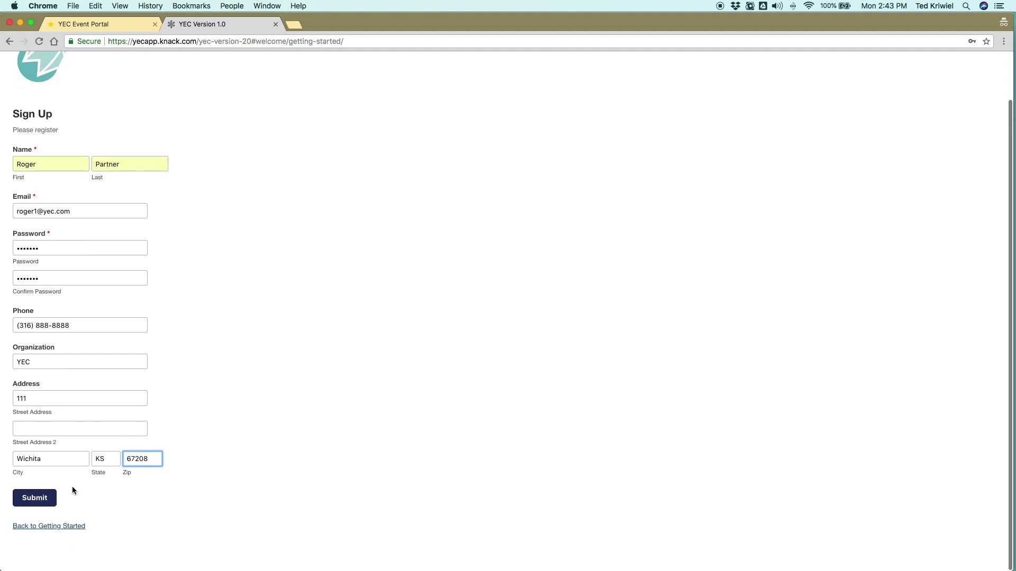
{"action": "left_click", "coordinate": [41, 509]}
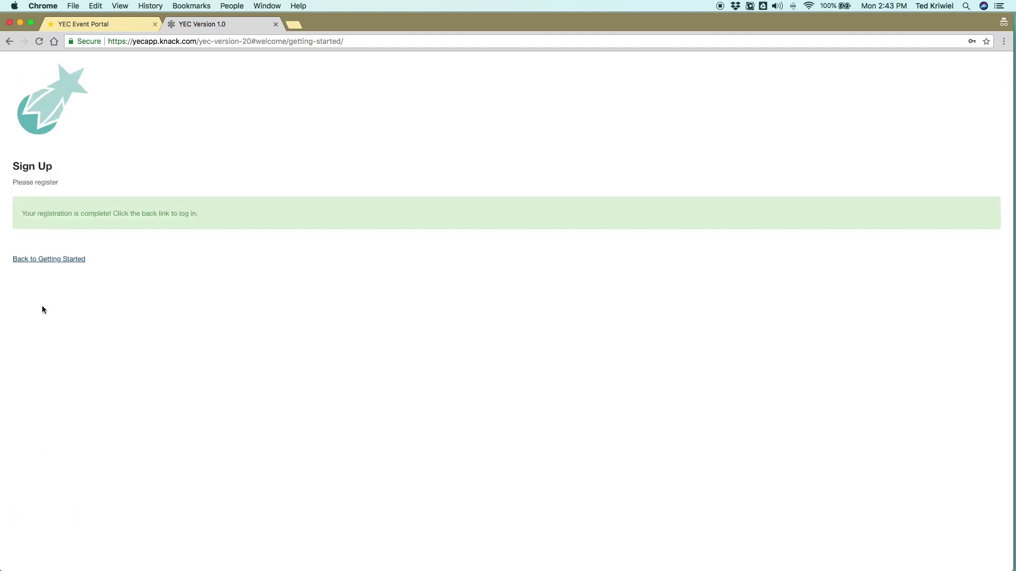
Step: Sign in with the new partner's e-mail and password, remember the login, and open Getting Started
{"action": "left_click", "coordinate": [50, 259]}
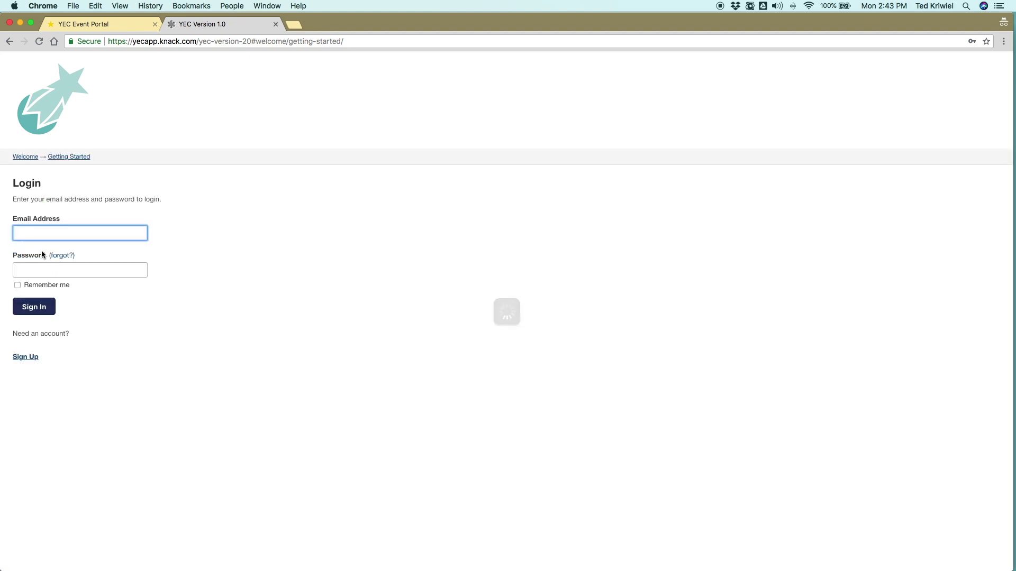
{"action": "left_click", "coordinate": [28, 233]}
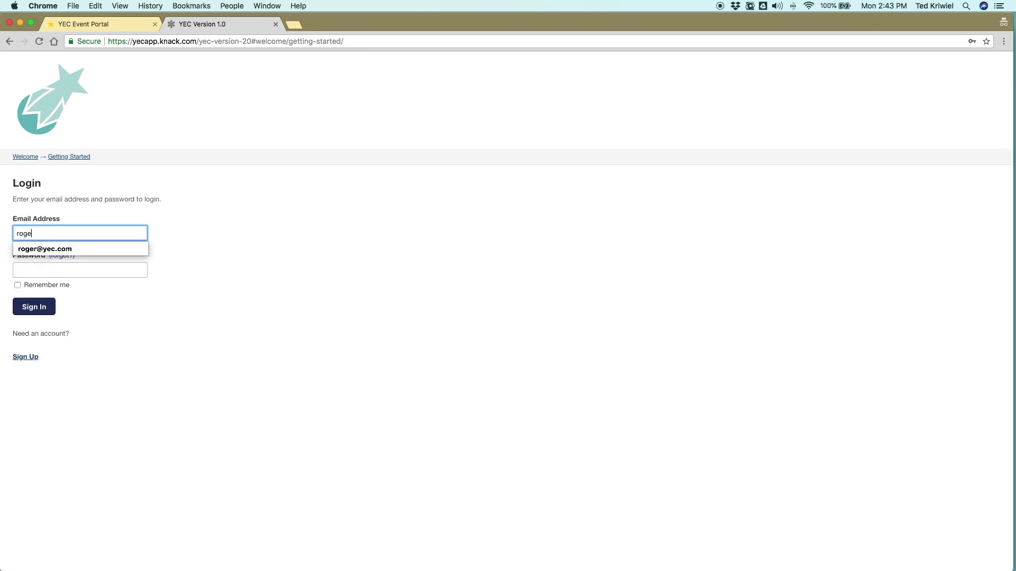
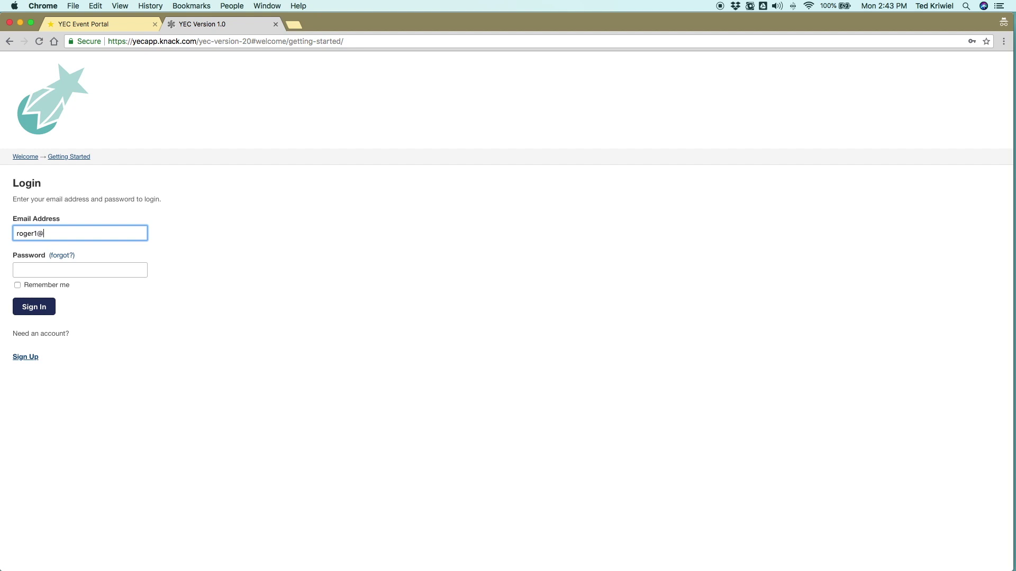
{"action": "key", "text": "Tab"}
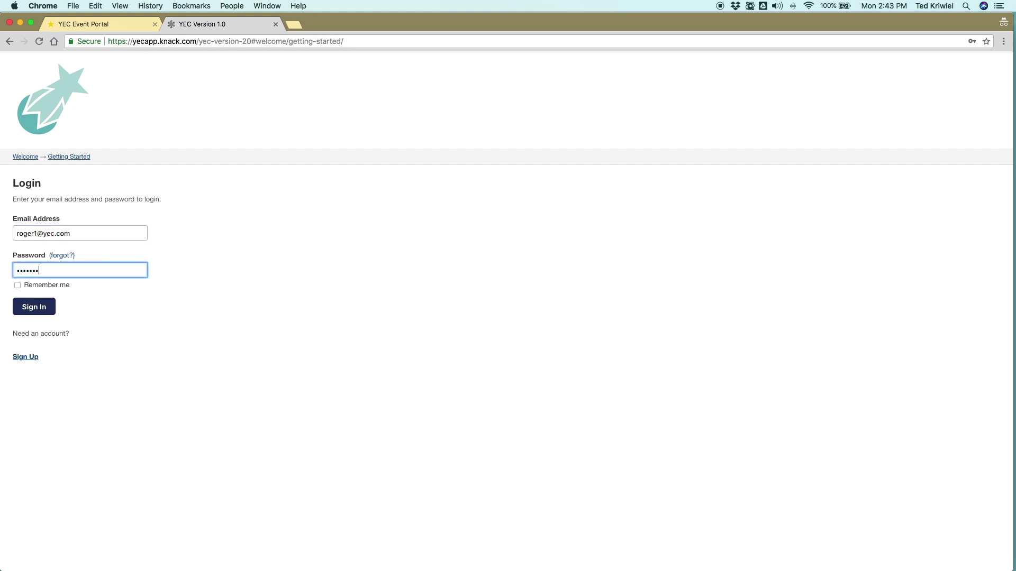
{"action": "left_click", "coordinate": [17, 286]}
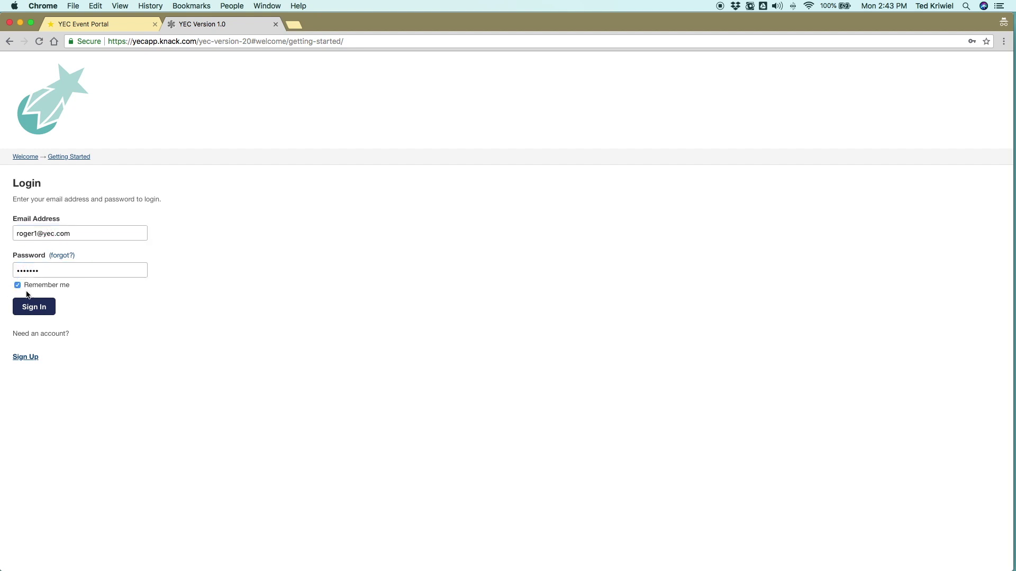
{"action": "left_click", "coordinate": [35, 306]}
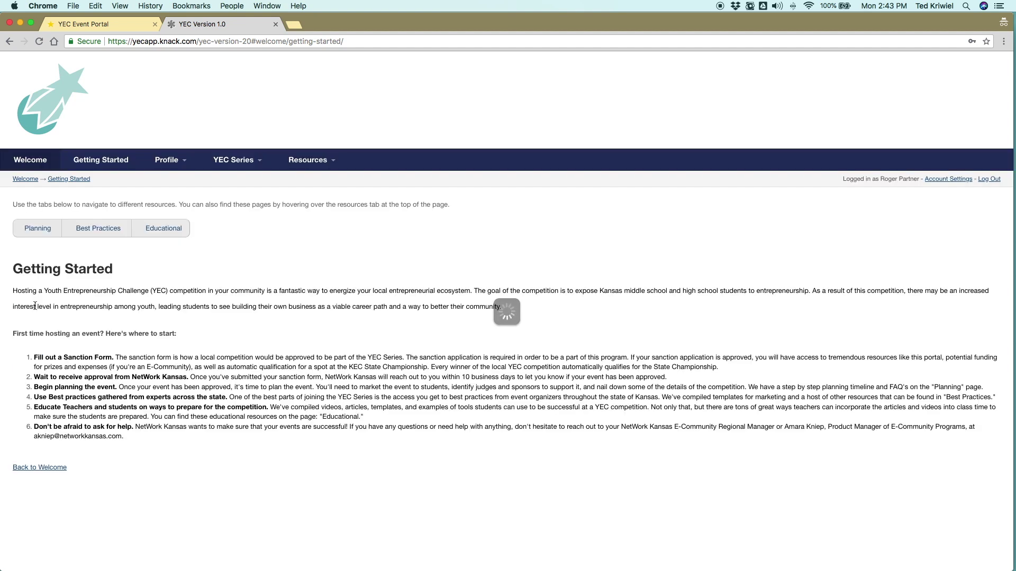
{"action": "left_click", "coordinate": [35, 163]}
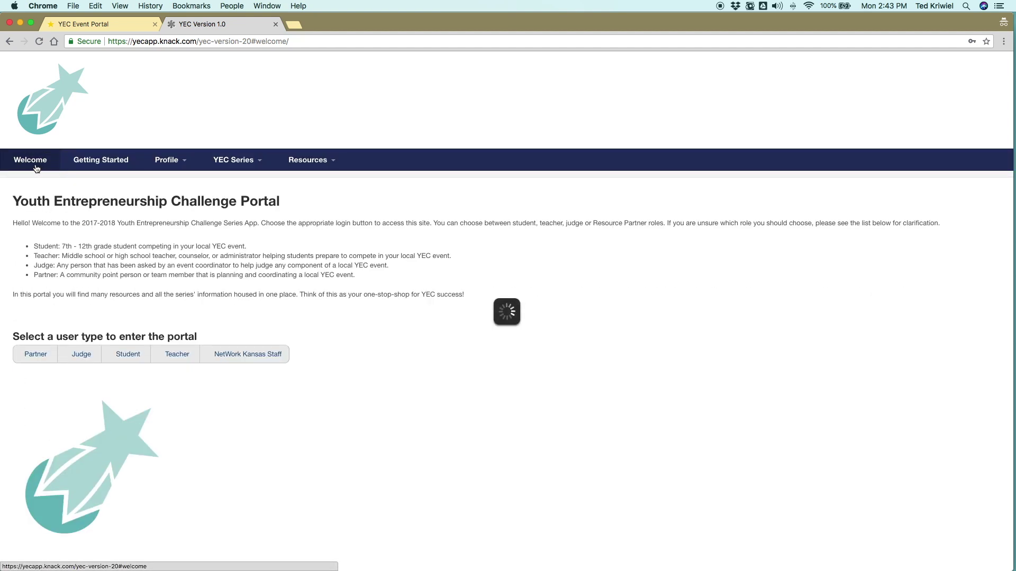
{"action": "left_click", "coordinate": [83, 163]}
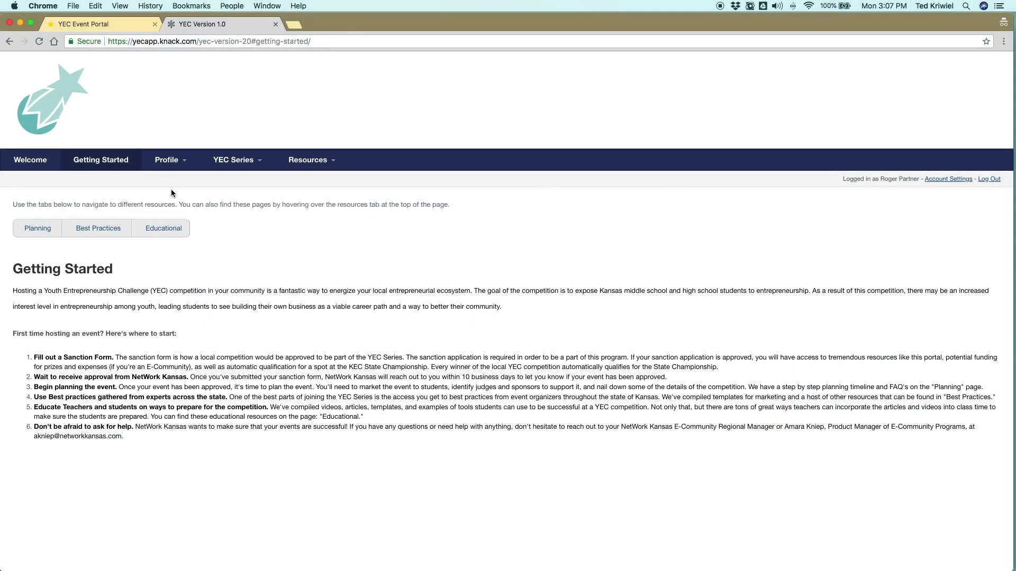
Step: From Profile > Your Events, create a new YEC event named Cool New Competition and save it
{"action": "mouse_move", "coordinate": [168, 160]}
{"action": "left_click", "coordinate": [167, 180]}
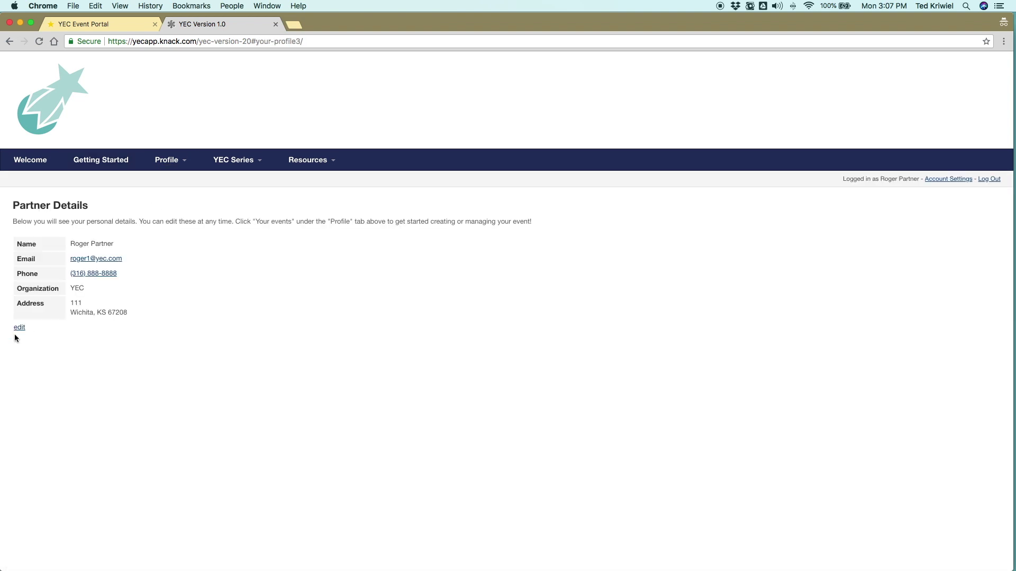
{"action": "mouse_move", "coordinate": [174, 163]}
{"action": "left_click", "coordinate": [168, 203]}
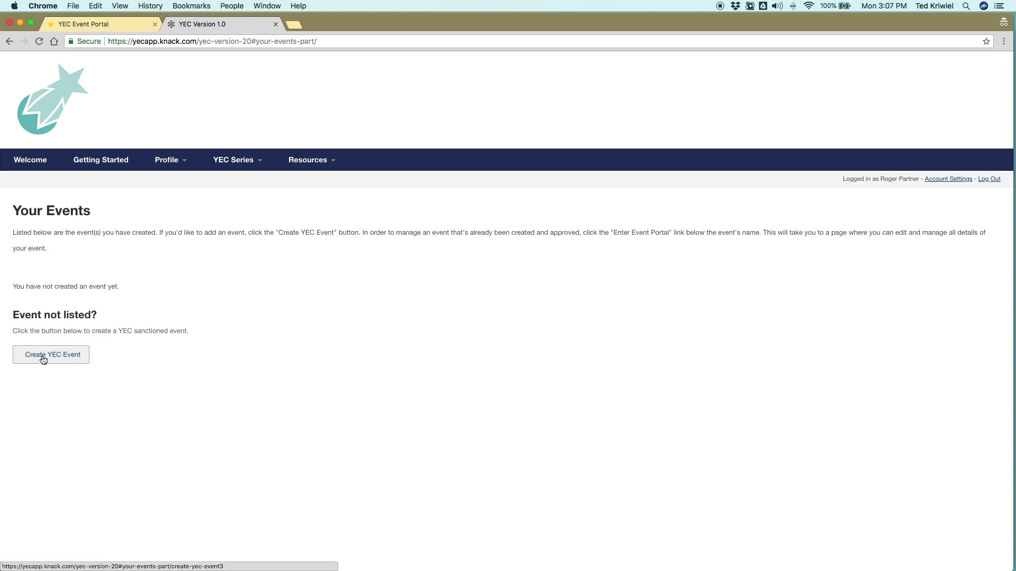
{"action": "left_click", "coordinate": [46, 355]}
{"action": "left_click", "coordinate": [44, 335]}
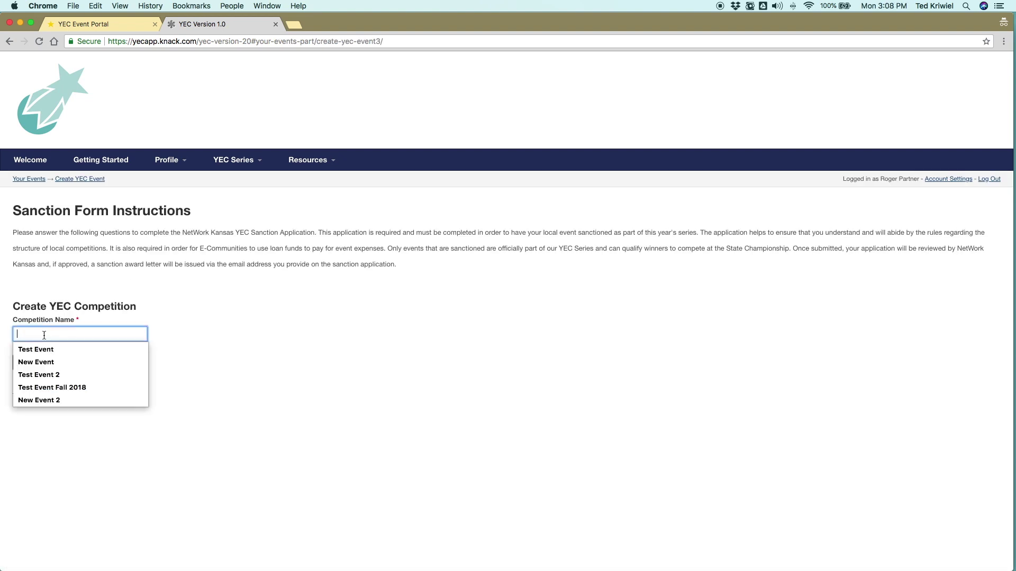
{"action": "type", "text": "Cool New Competition"}
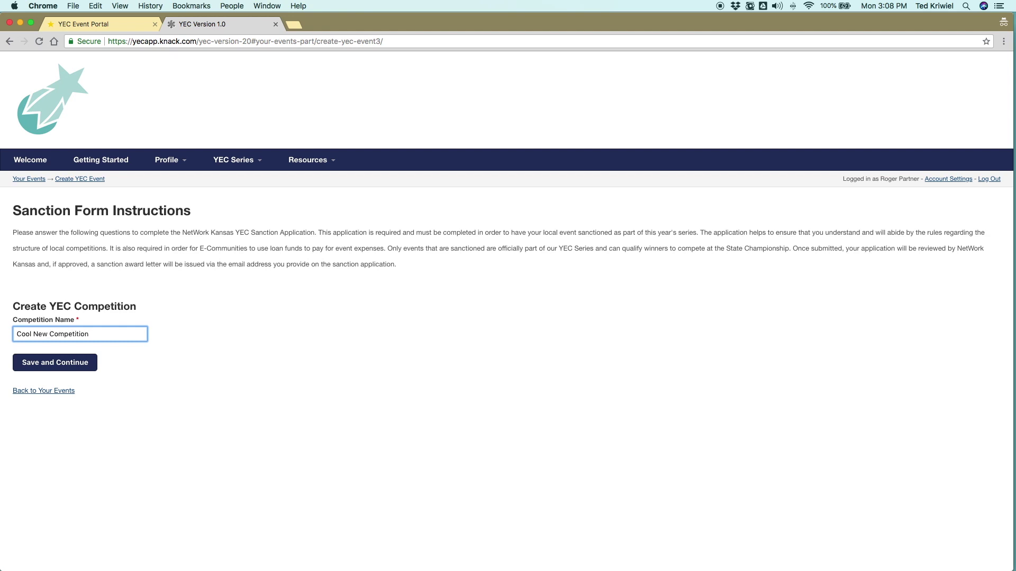
{"action": "left_click", "coordinate": [42, 365]}
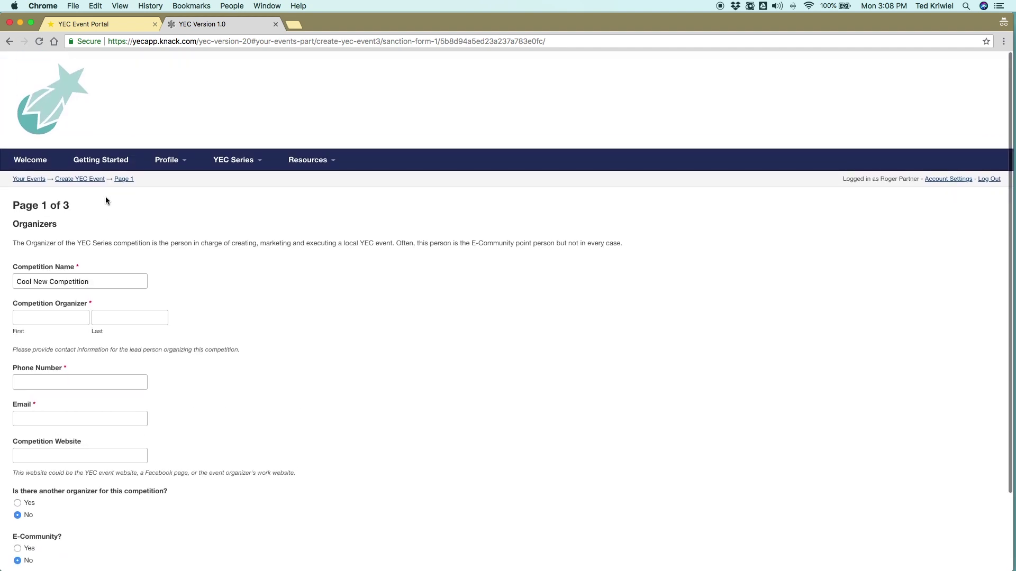
Step: Resume the Cool New Competition draft from the Your Events list
{"action": "mouse_move", "coordinate": [174, 167]}
{"action": "left_click", "coordinate": [177, 203]}
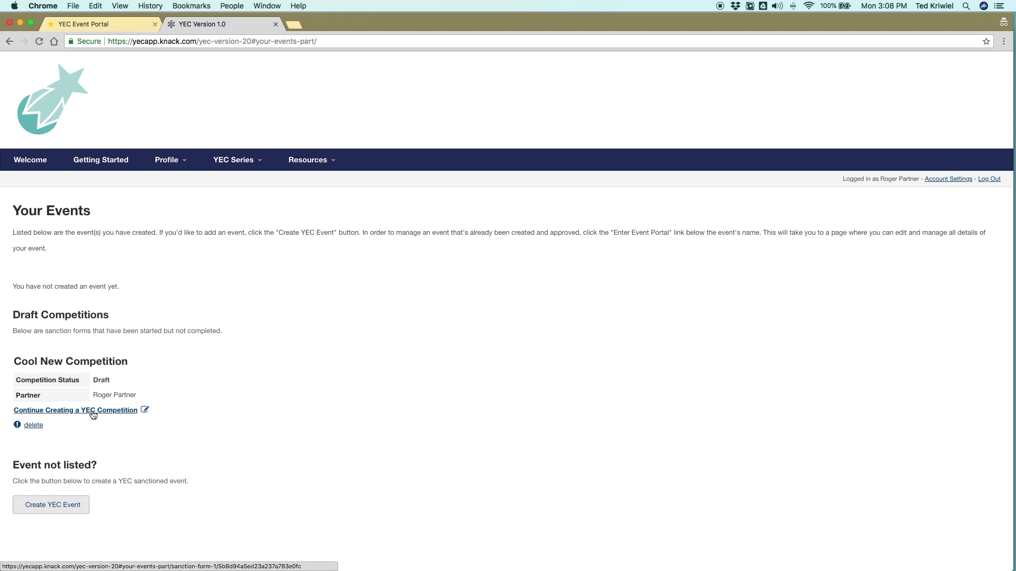
{"action": "left_click", "coordinate": [92, 412]}
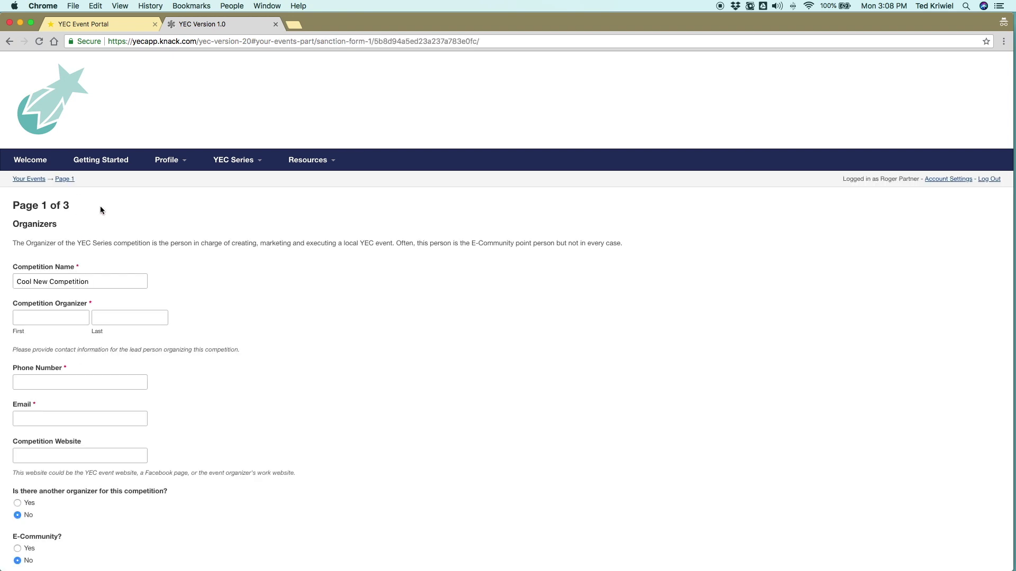
{"action": "scroll", "coordinate": [100, 206], "scroll_direction": "down", "scroll_amount": 3}
Step: Fill in the organizer's name, phone, e-mail and website, and answer No to E-Community
{"action": "left_click", "coordinate": [50, 227]}
{"action": "type", "text": "Roger"}
{"action": "key", "text": "Down"}
{"action": "key", "text": "Return"}
{"action": "key", "text": "Tab"}
{"action": "key", "text": "Tab"}
{"action": "key", "text": "Down"}
{"action": "key", "text": "Return"}
{"action": "key", "text": "Tab"}
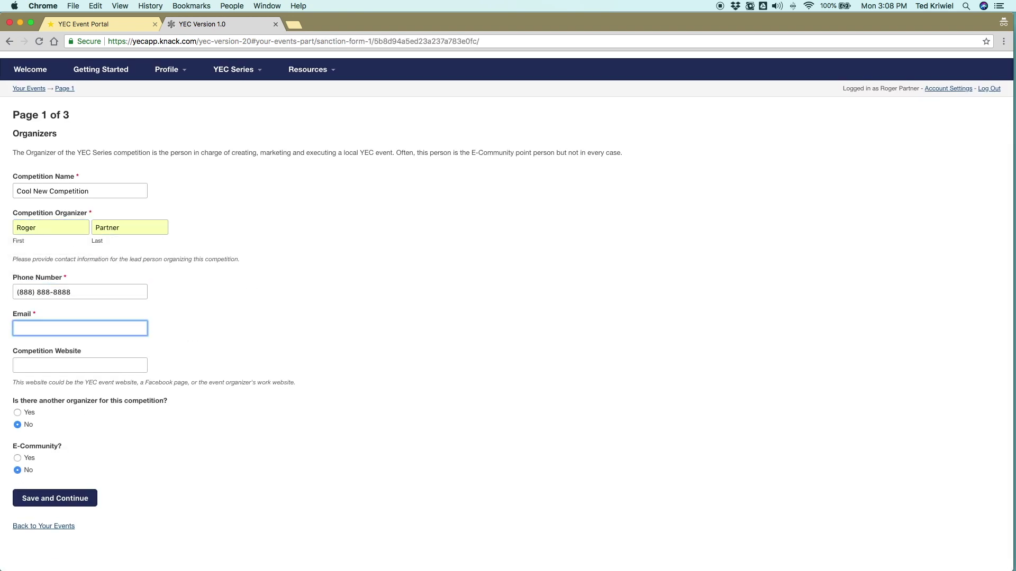
{"action": "key", "text": "Down"}
{"action": "key", "text": "Return"}
{"action": "scroll", "coordinate": [28, 433], "scroll_direction": "down", "scroll_amount": 1}
{"action": "left_click", "coordinate": [18, 420]}
{"action": "left_click", "coordinate": [18, 433]}
Step: Save the organizer page, then set 2 schools: Andover Central High and Andover High
{"action": "left_click", "coordinate": [69, 503]}
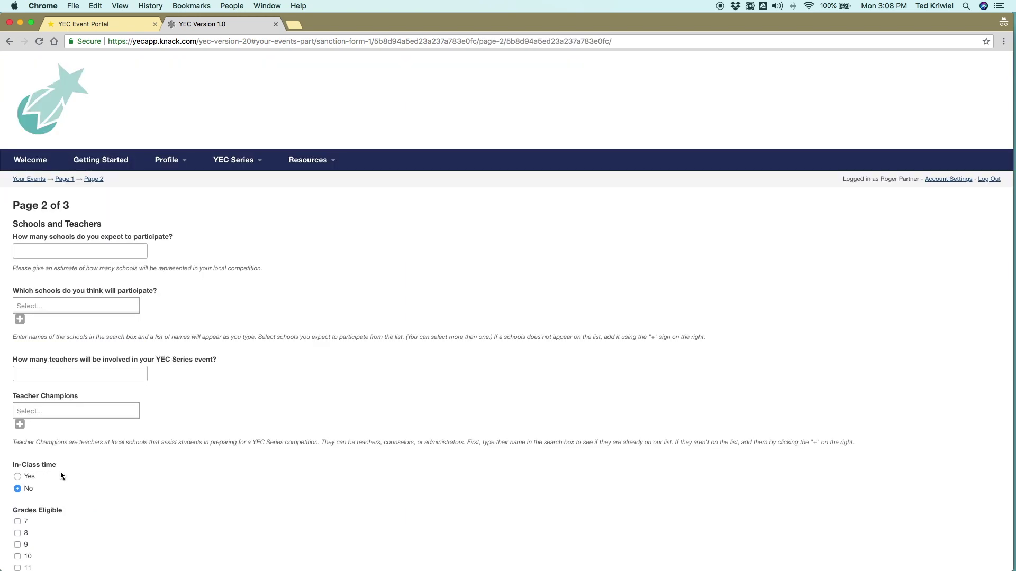
{"action": "scroll", "coordinate": [49, 294], "scroll_direction": "down", "scroll_amount": 3}
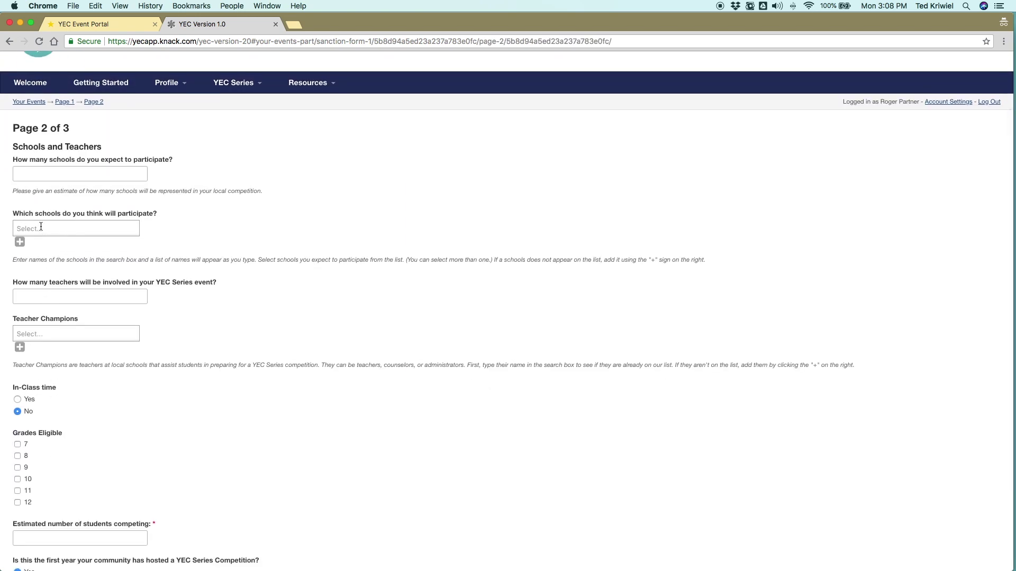
{"action": "left_click", "coordinate": [38, 176]}
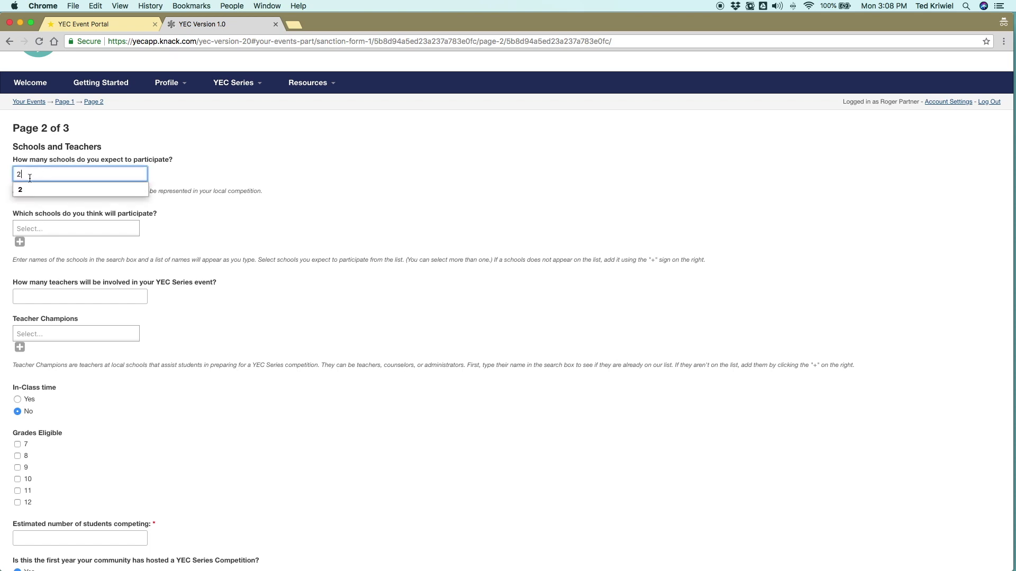
{"action": "type", "text": "2"}
{"action": "left_click", "coordinate": [66, 228]}
{"action": "type", "text": "Andover"}
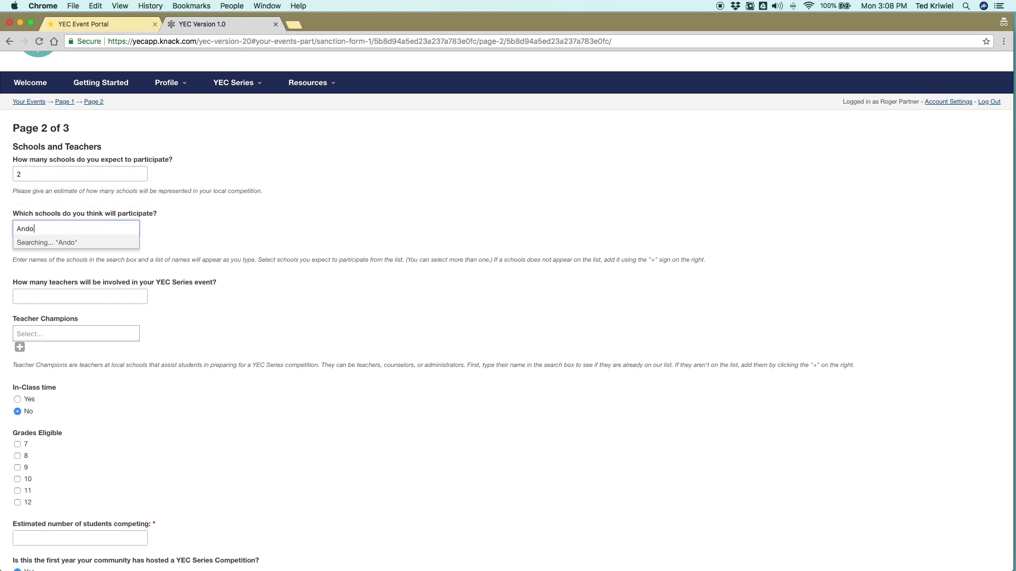
{"action": "left_click", "coordinate": [63, 243]}
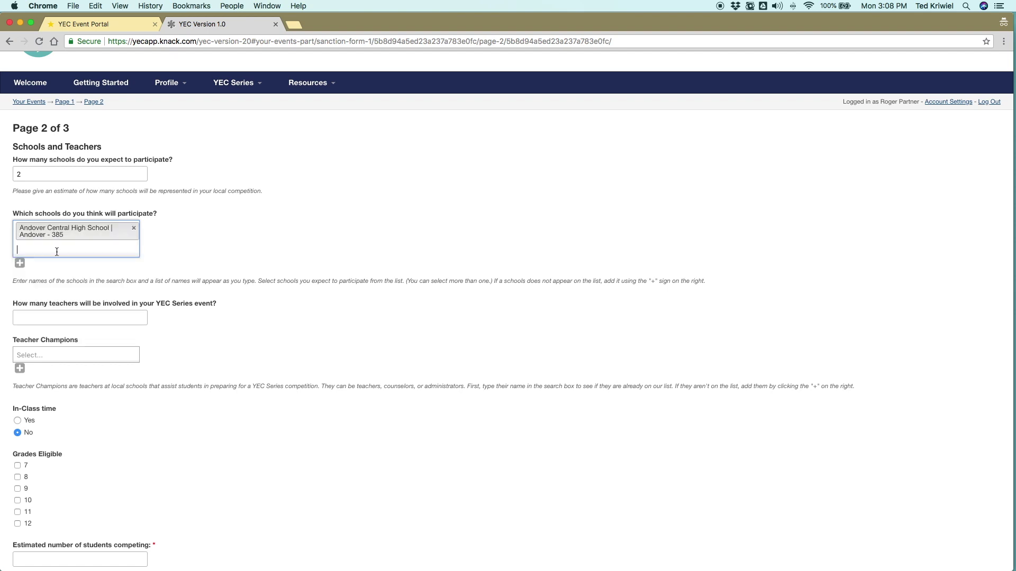
{"action": "left_click", "coordinate": [48, 246]}
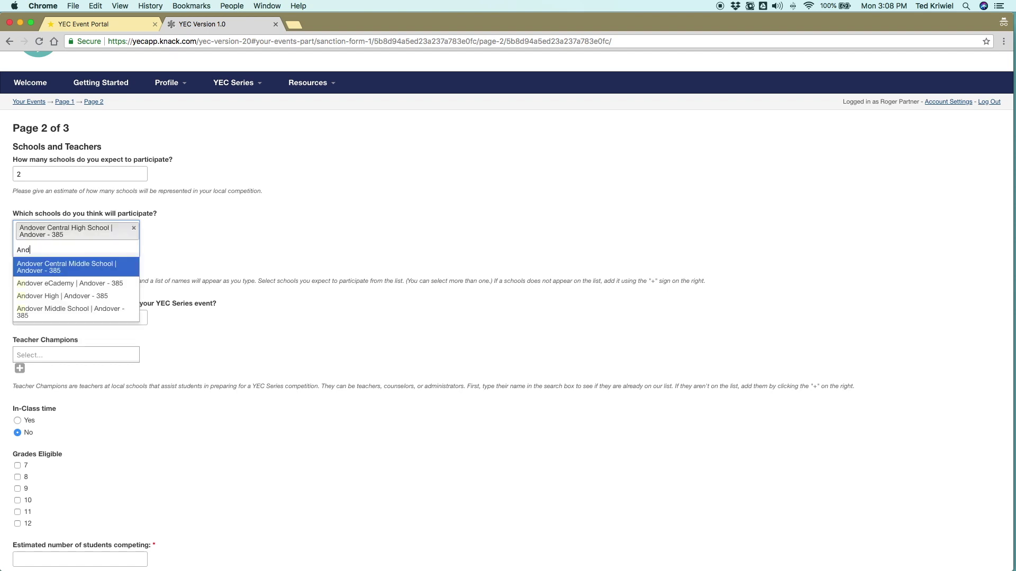
{"action": "left_click", "coordinate": [80, 295]}
Step: Add two teacher champions, set the teacher count to 2 and in-class time to Yes
{"action": "left_click", "coordinate": [44, 334]}
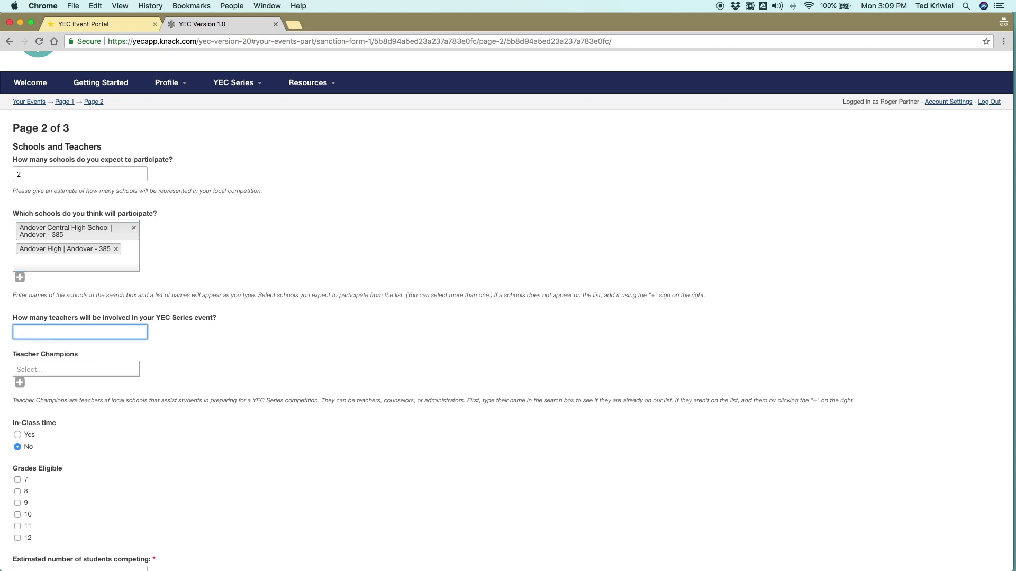
{"action": "left_click", "coordinate": [35, 369]}
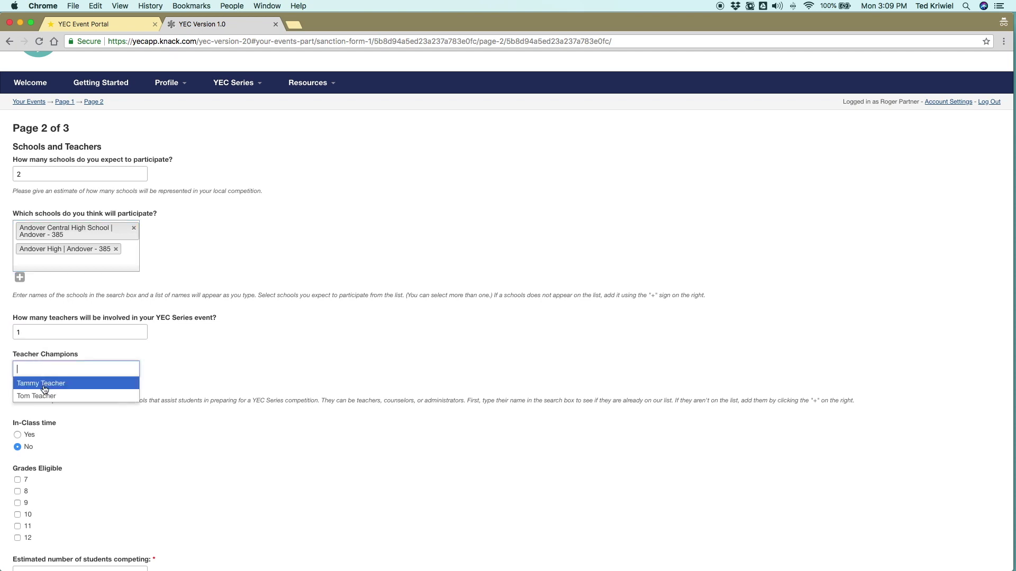
{"action": "left_click", "coordinate": [44, 385]}
{"action": "left_click", "coordinate": [69, 384]}
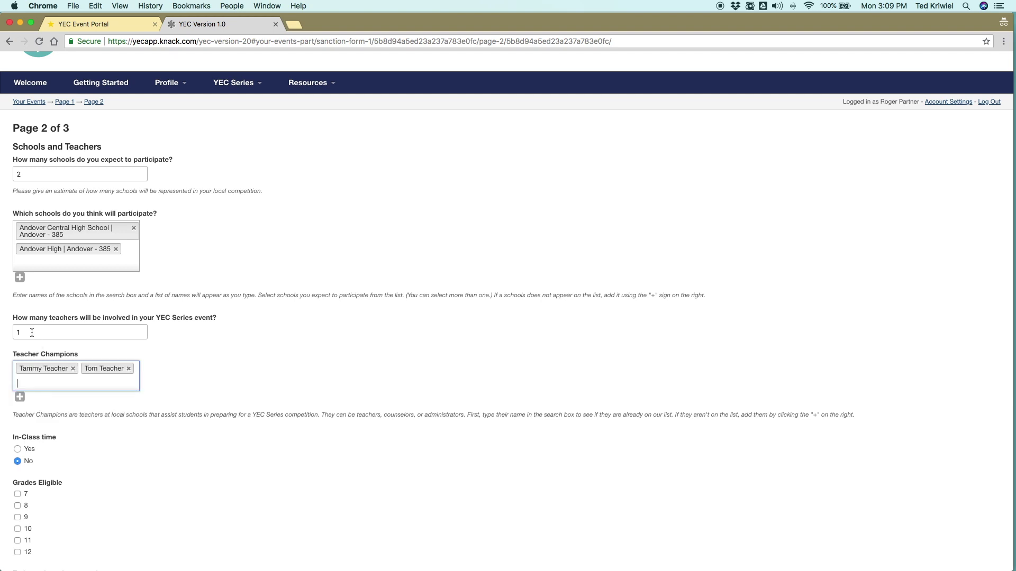
{"action": "double_click", "coordinate": [31, 332]}
{"action": "type", "text": "2"}
{"action": "scroll", "coordinate": [158, 356], "scroll_direction": "down", "scroll_amount": 5}
{"action": "left_click", "coordinate": [17, 330]}
{"action": "scroll", "coordinate": [18, 330], "scroll_direction": "up", "scroll_amount": 2}
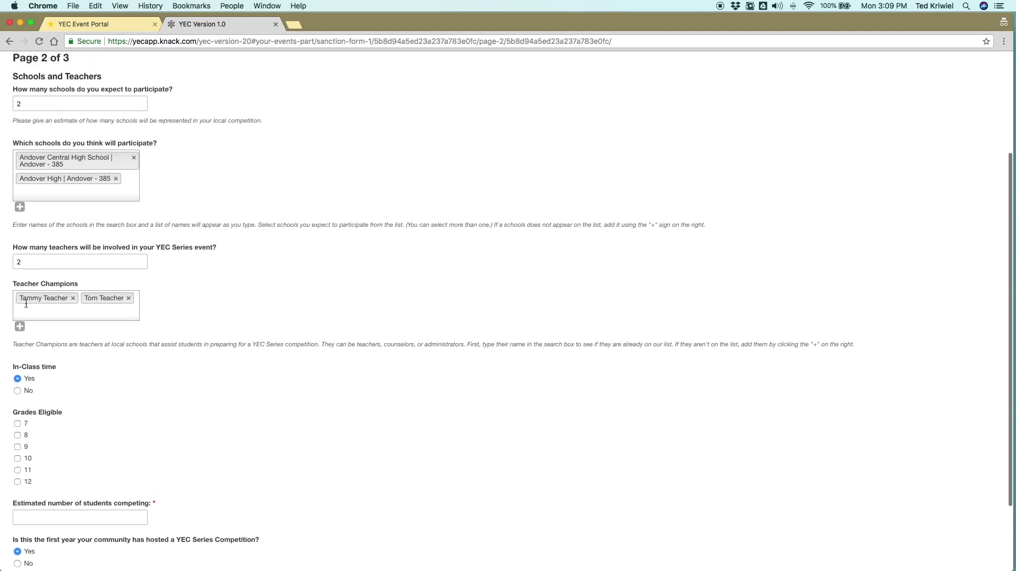
Step: Close the add-teacher and add-school forms unused, and save page 2 to continue
{"action": "left_click", "coordinate": [20, 327]}
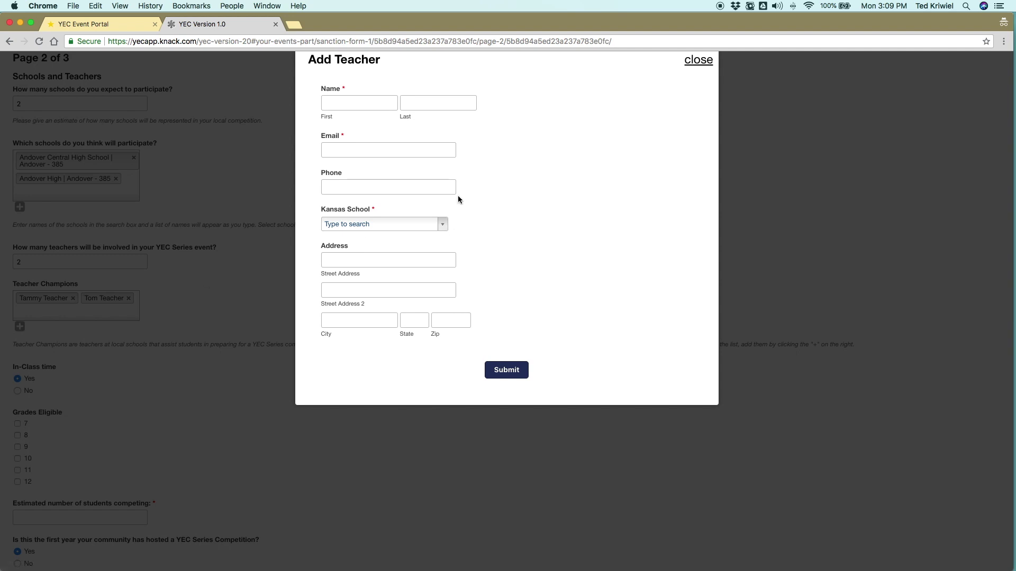
{"action": "left_click", "coordinate": [696, 60]}
{"action": "left_click", "coordinate": [19, 207]}
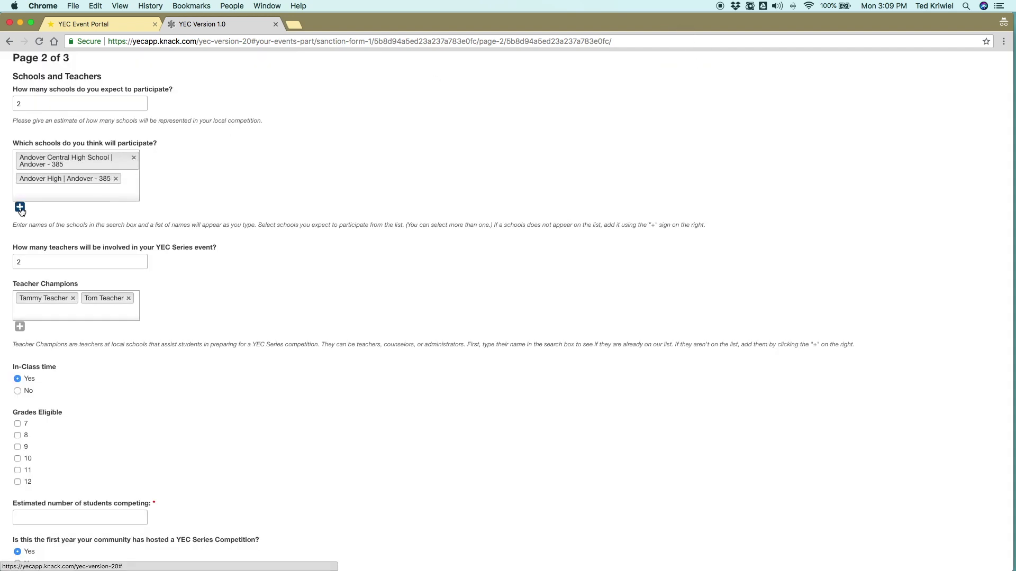
{"action": "left_click", "coordinate": [691, 62]}
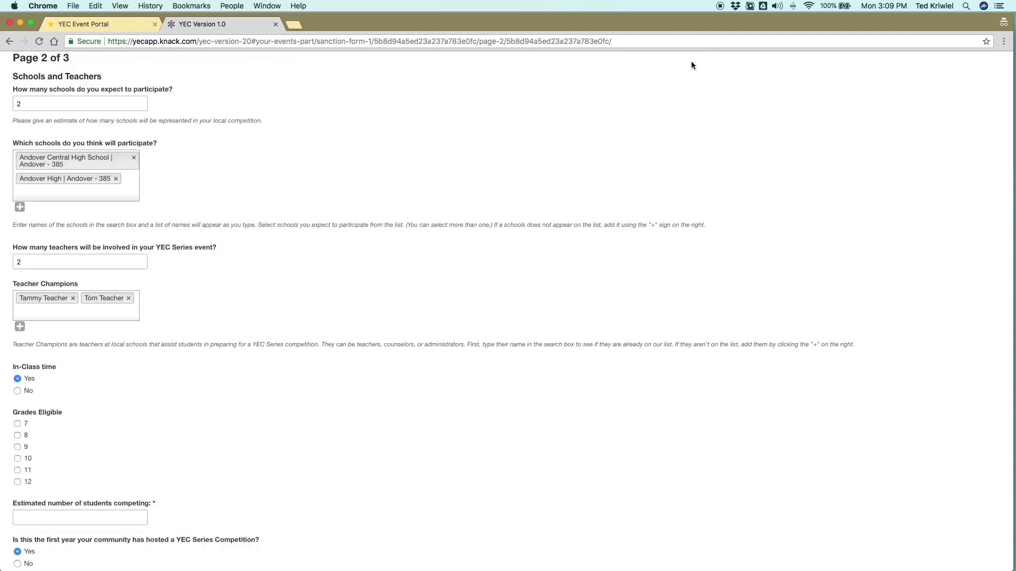
{"action": "scroll", "coordinate": [201, 436], "scroll_direction": "down", "scroll_amount": 3}
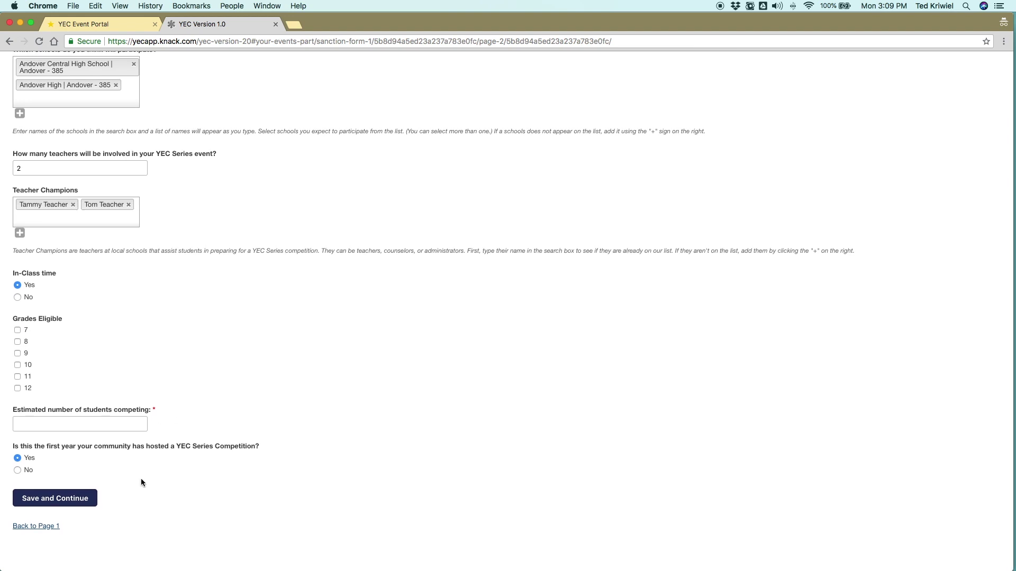
{"action": "left_click", "coordinate": [55, 498]}
{"action": "left_click", "coordinate": [53, 285]}
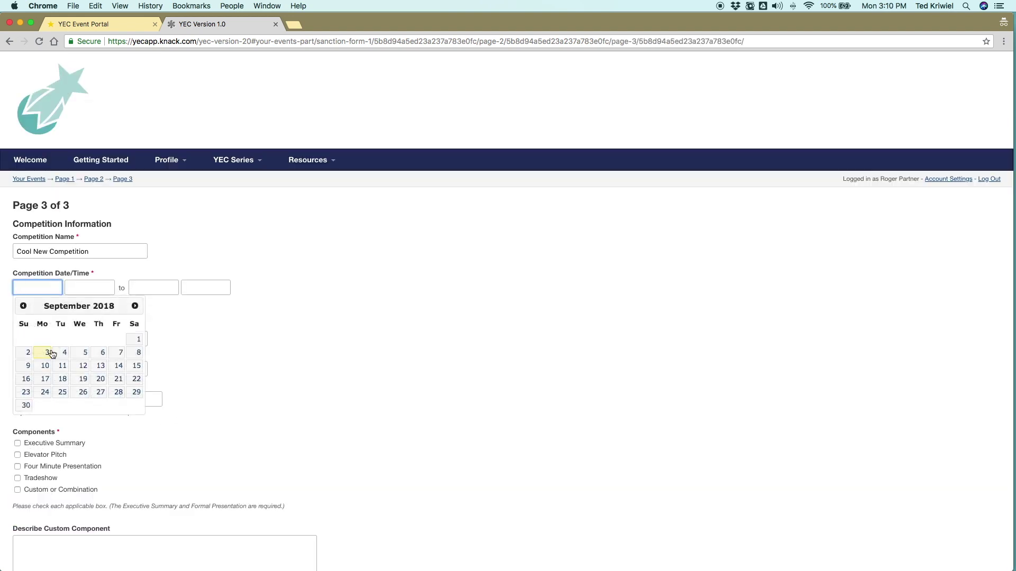
Step: Set date 10/24/2018, accept the suggested location, request judging assistance, submit, and return to Your Events
{"action": "left_click", "coordinate": [135, 306]}
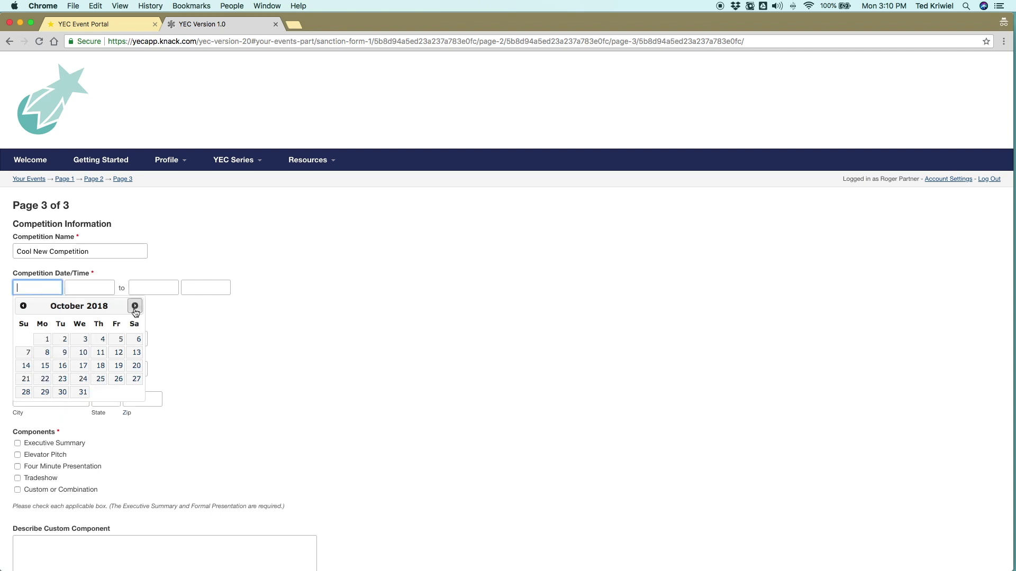
{"action": "left_click", "coordinate": [81, 380]}
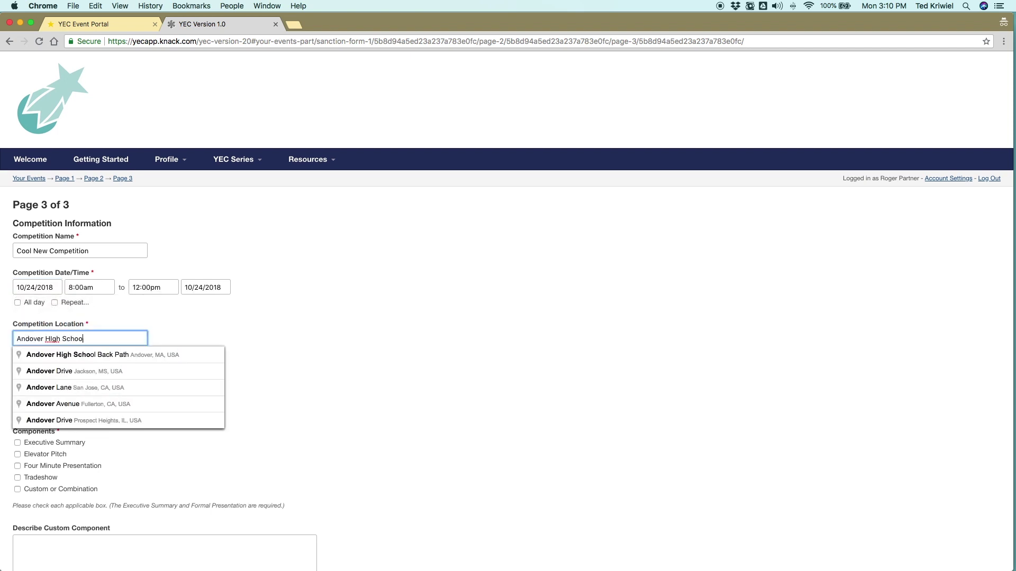
{"action": "key", "text": "Down"}
{"action": "key", "text": "Return"}
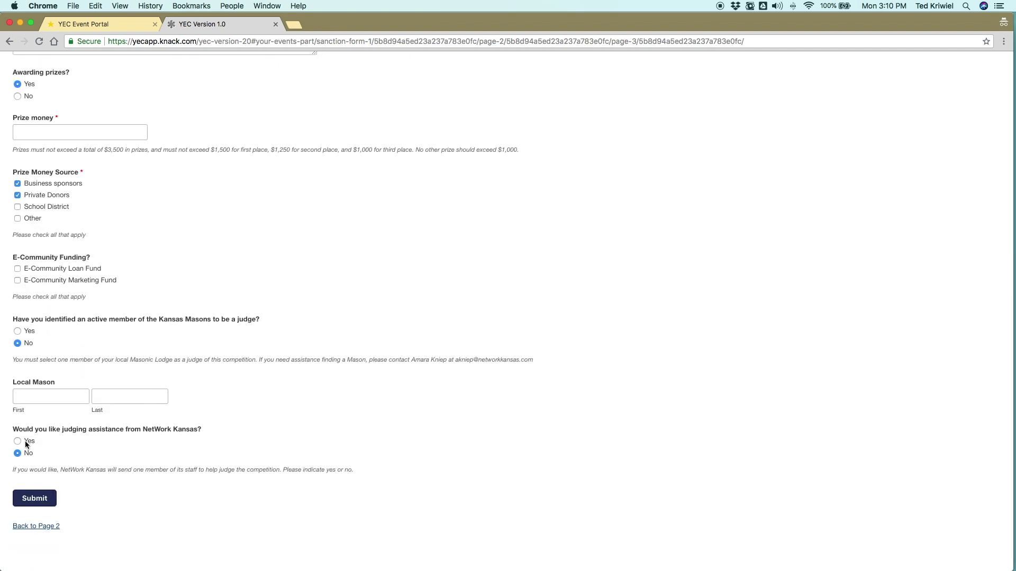
{"action": "left_click", "coordinate": [27, 444]}
{"action": "left_click", "coordinate": [50, 501]}
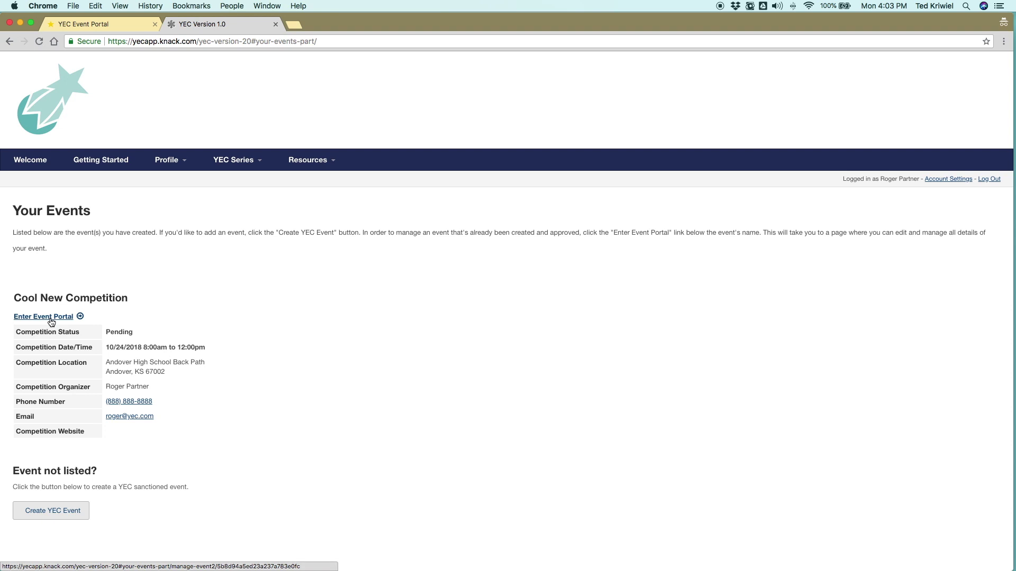
{"action": "left_click", "coordinate": [50, 320]}
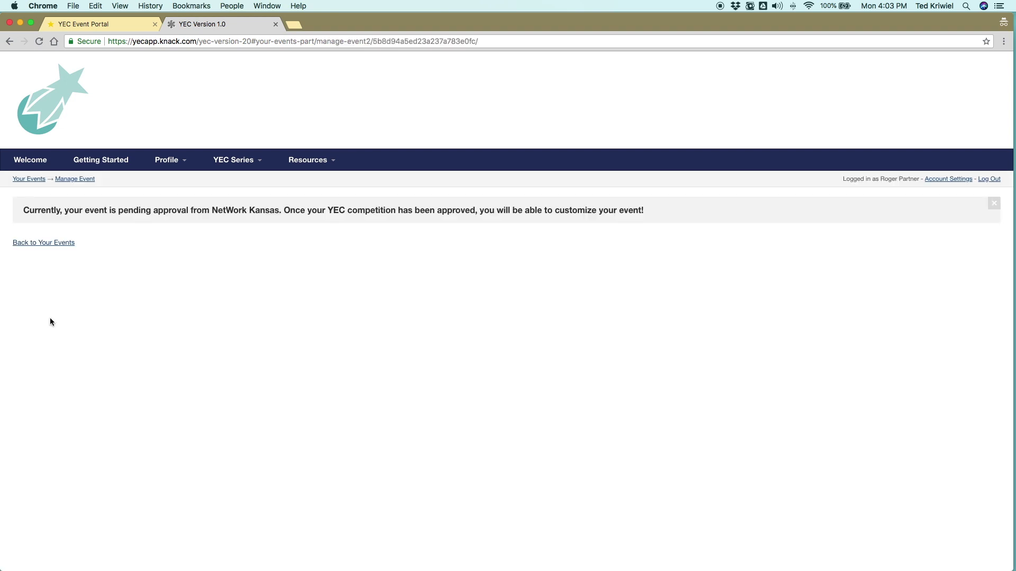
{"action": "left_click", "coordinate": [47, 243]}
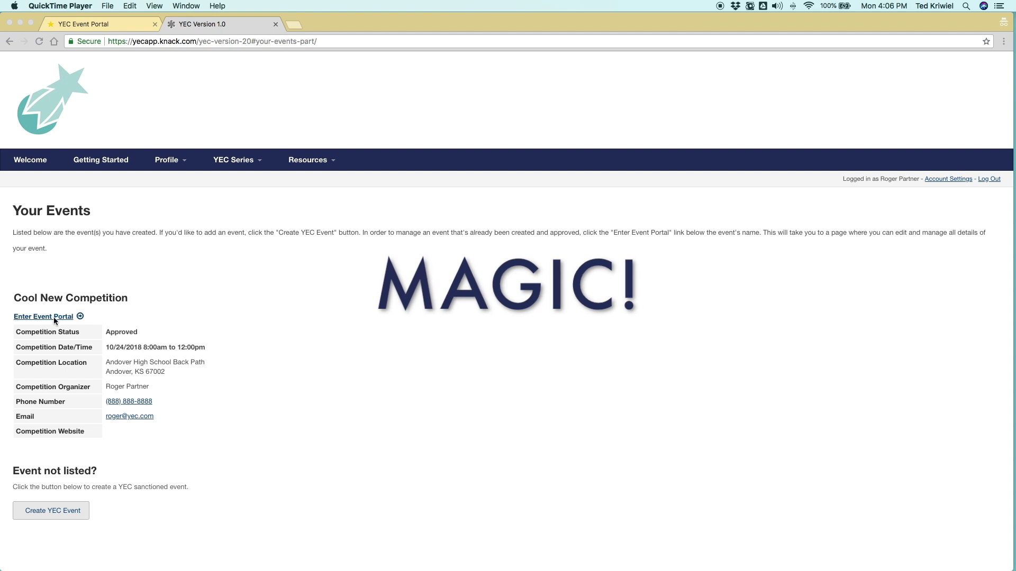
Step: Enter Cool New Competition's event portal and open its Event Details tab
{"action": "left_click", "coordinate": [54, 320]}
{"action": "left_click", "coordinate": [55, 320]}
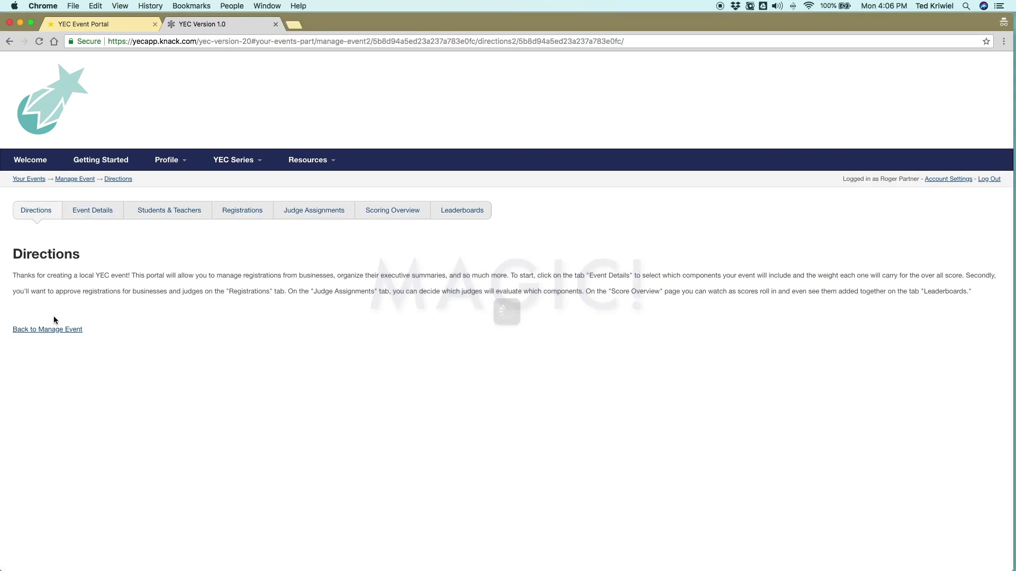
{"action": "left_click", "coordinate": [97, 219]}
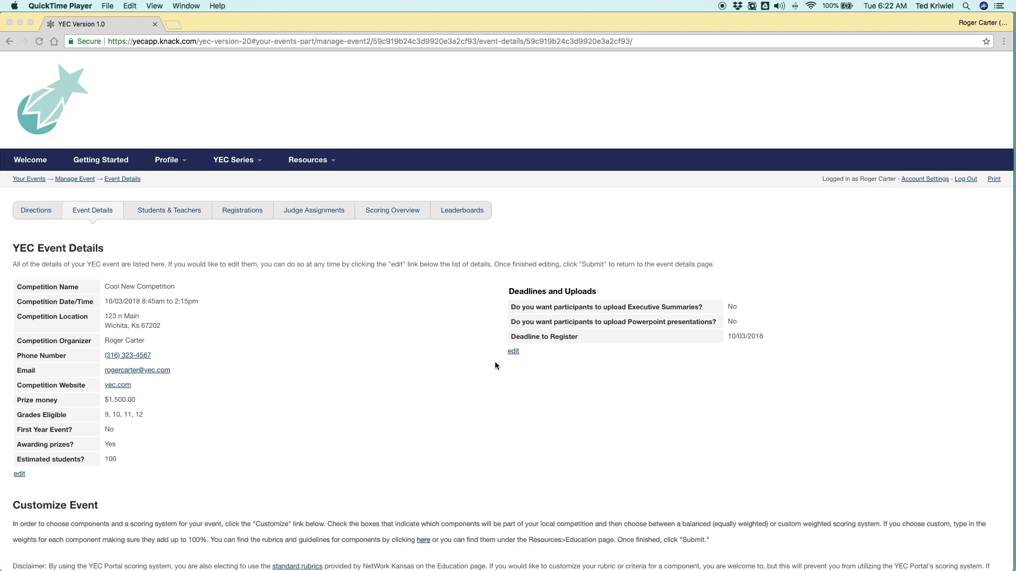
Step: Allow executive summary and PowerPoint uploads in Deadlines & Uploads and save
{"action": "left_click", "coordinate": [511, 353]}
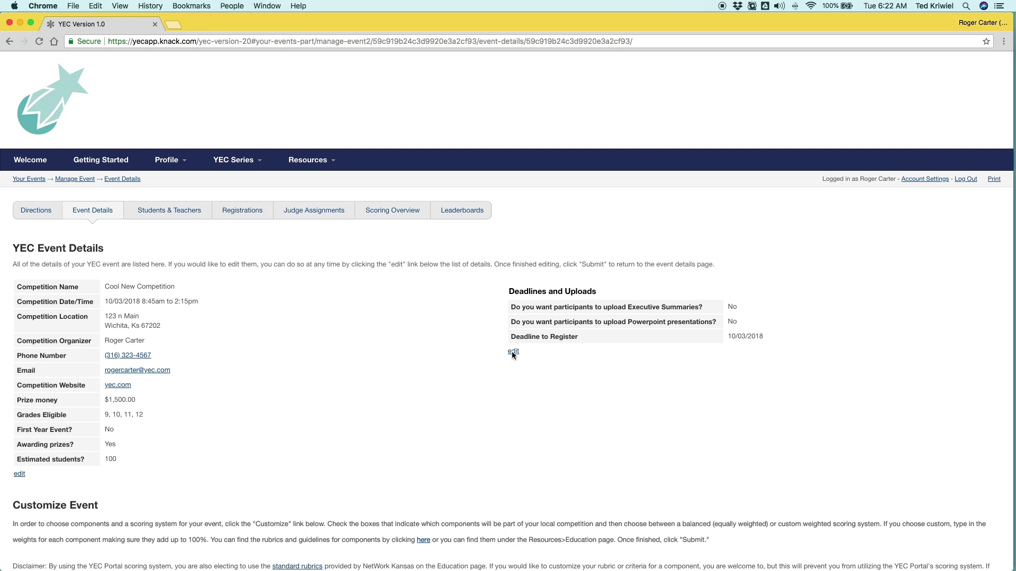
{"action": "left_click", "coordinate": [512, 351]}
{"action": "left_click", "coordinate": [64, 311]}
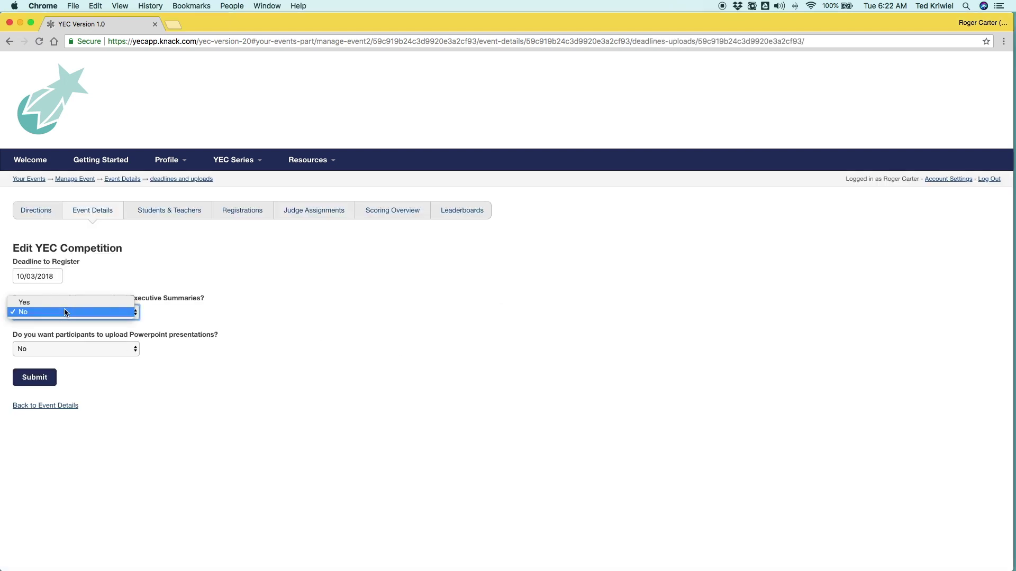
{"action": "left_click", "coordinate": [45, 296]}
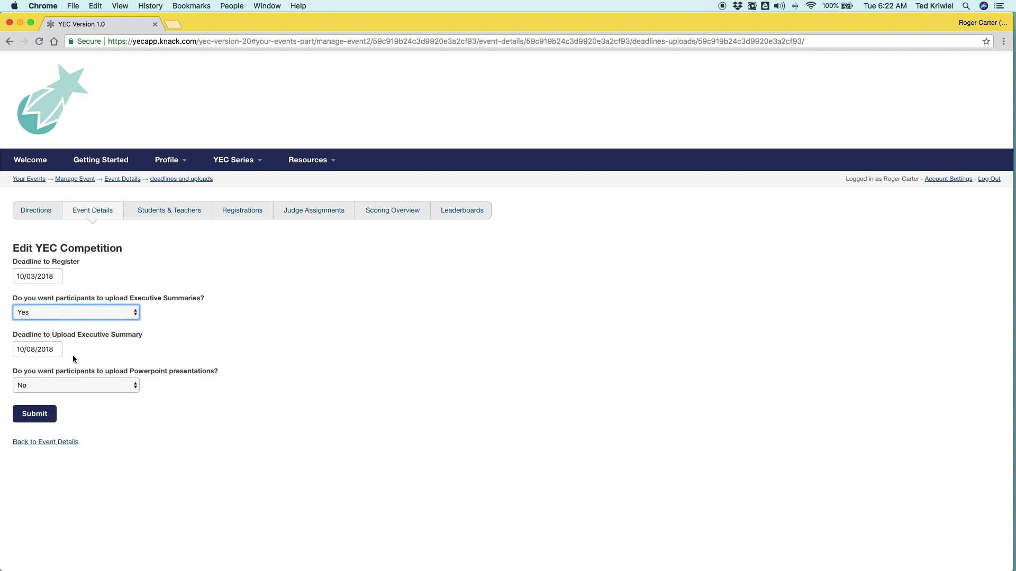
{"action": "left_click", "coordinate": [62, 386]}
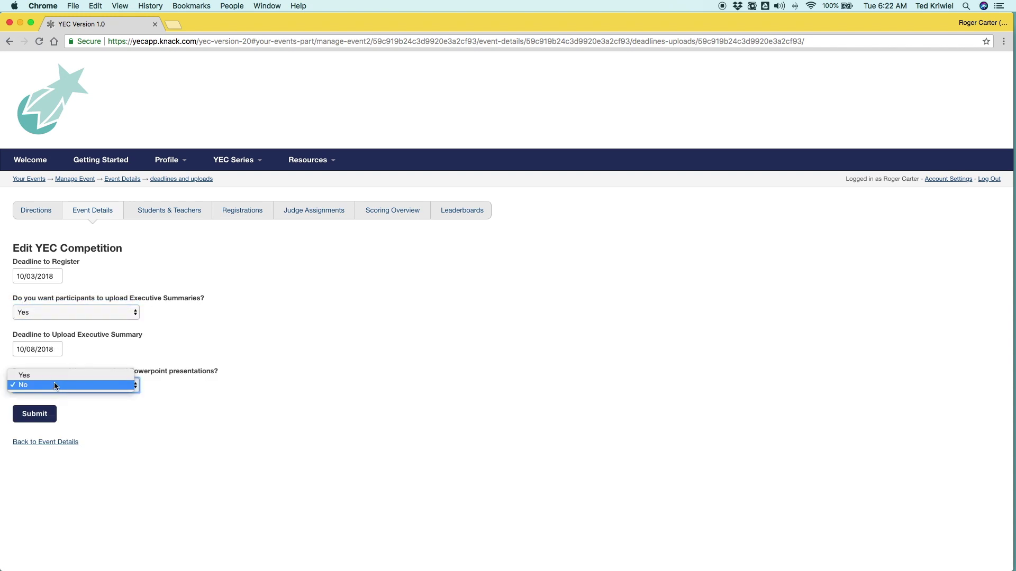
{"action": "left_click", "coordinate": [25, 375]}
{"action": "left_click", "coordinate": [43, 455]}
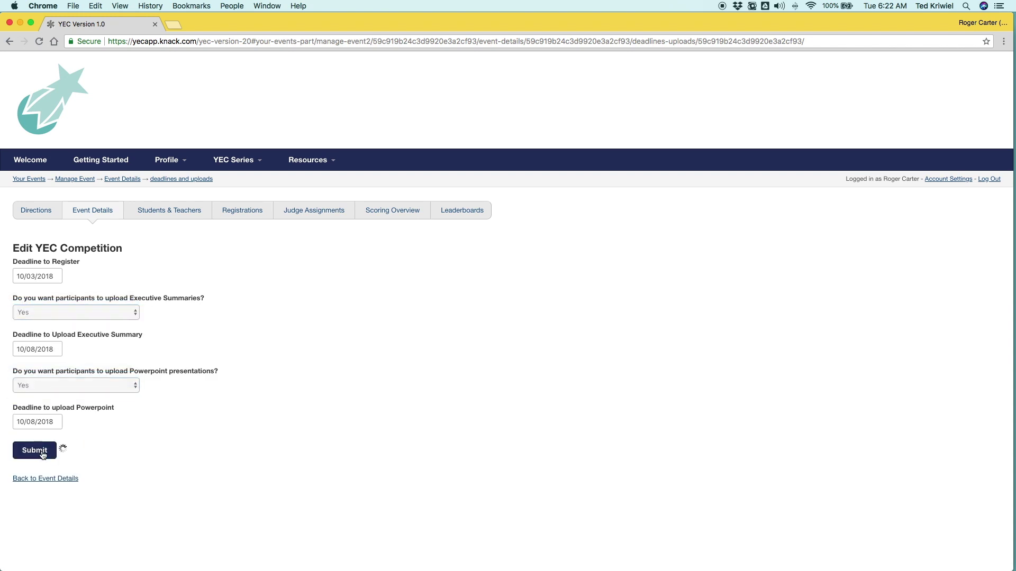
{"action": "left_click", "coordinate": [61, 331]}
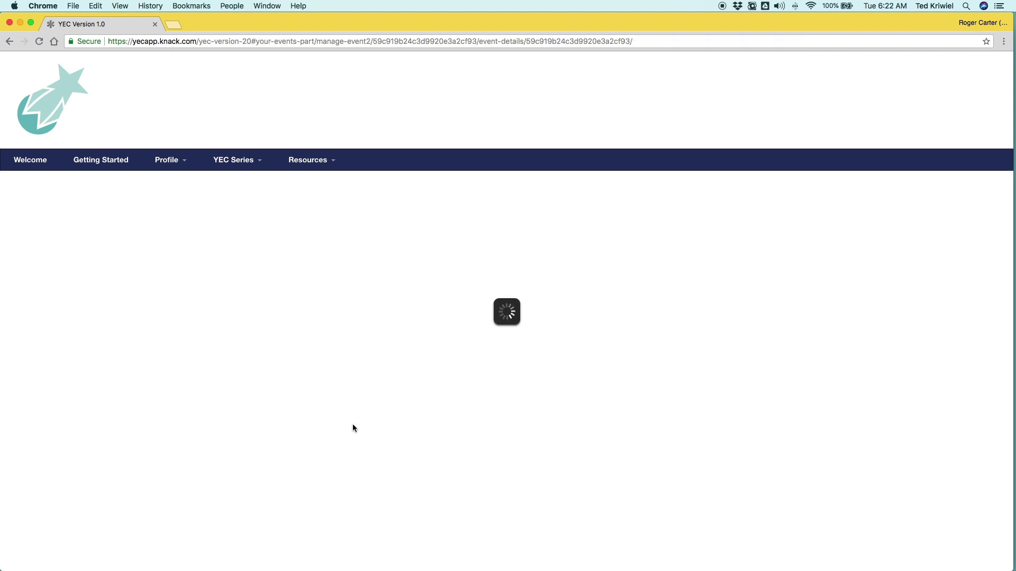
Step: Check the balanced scoring with equal 33.33% weights, then open the Customize Event form
{"action": "scroll", "coordinate": [438, 389], "scroll_direction": "down", "scroll_amount": 2}
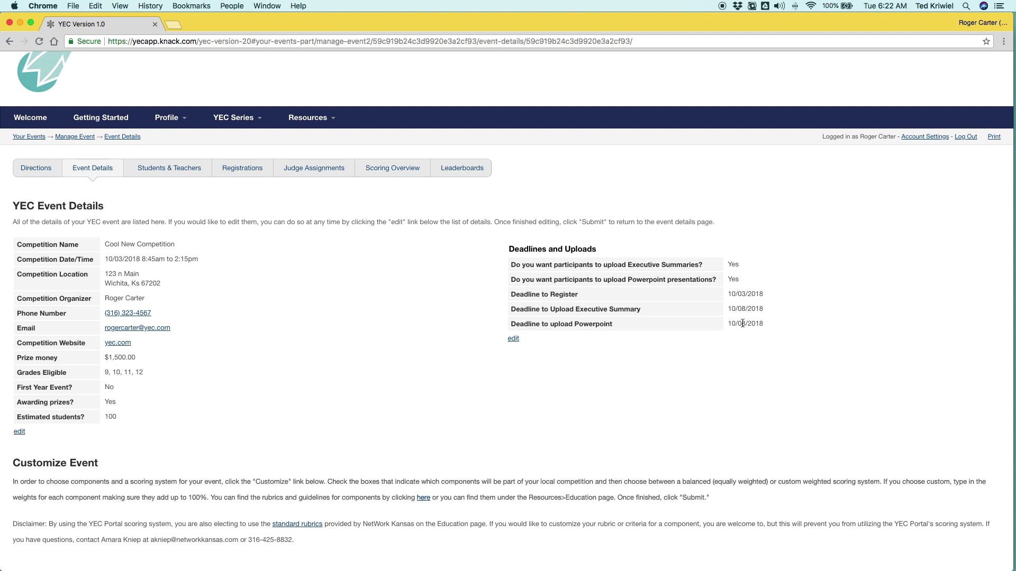
{"action": "scroll", "coordinate": [547, 397], "scroll_direction": "down", "scroll_amount": 5}
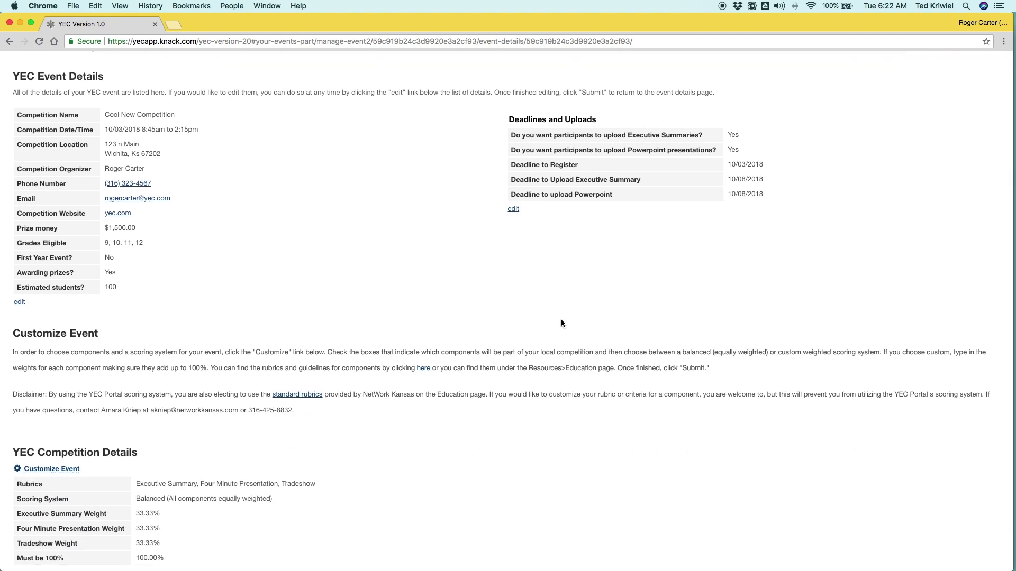
{"action": "scroll", "coordinate": [360, 312], "scroll_direction": "up", "scroll_amount": 1}
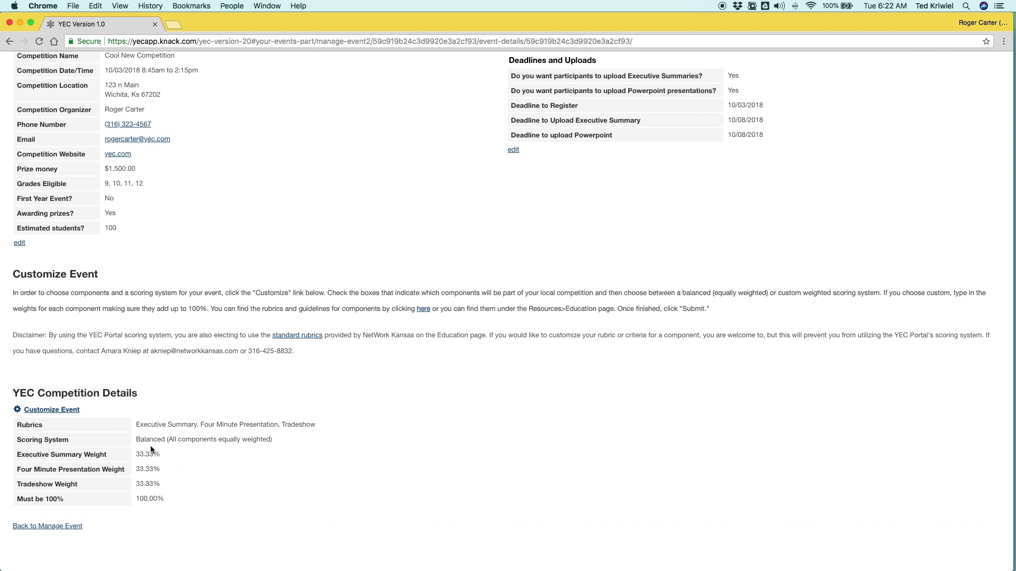
{"action": "left_click", "coordinate": [56, 410]}
{"action": "left_click", "coordinate": [59, 475]}
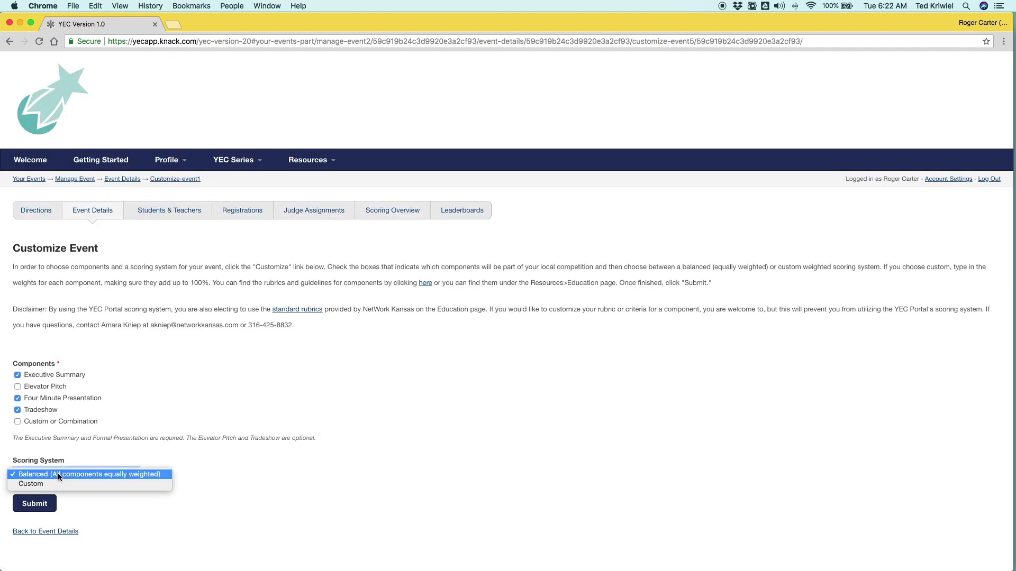
{"action": "left_click", "coordinate": [60, 493]}
{"action": "left_click", "coordinate": [53, 531]}
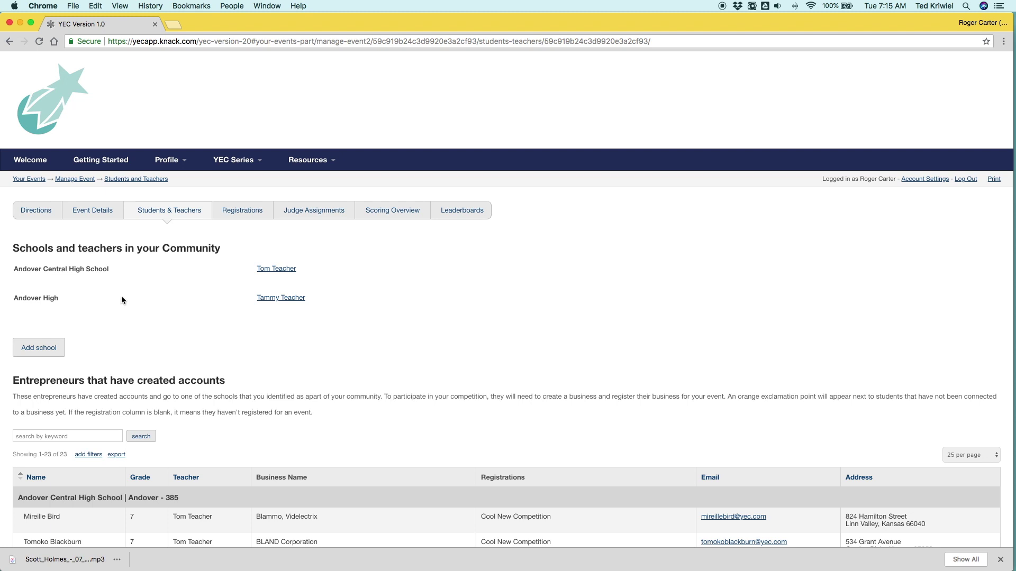
Step: View the first teacher's contact details, then look at the Add School page and return
{"action": "left_click", "coordinate": [284, 268]}
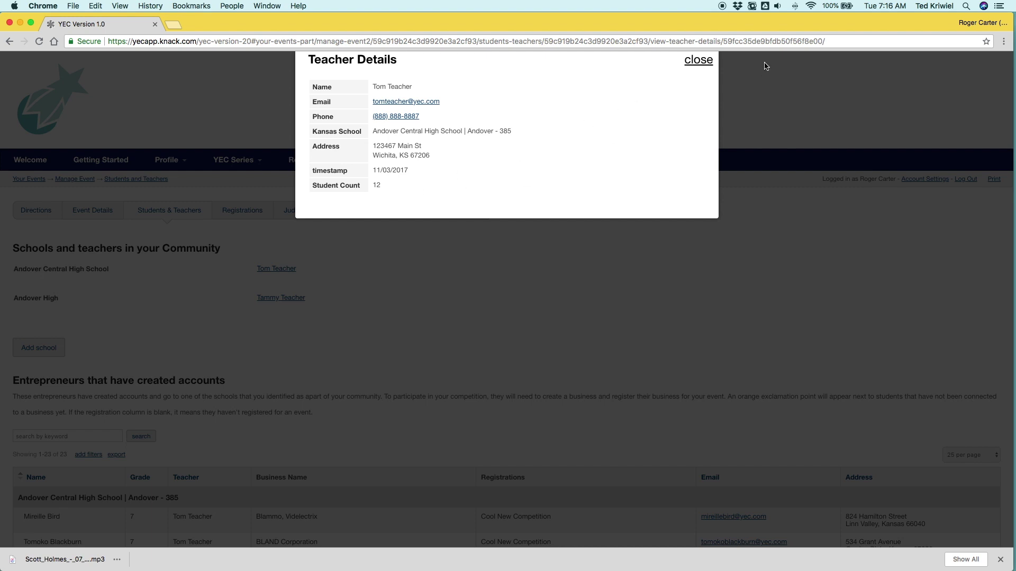
{"action": "left_click", "coordinate": [699, 61]}
{"action": "scroll", "coordinate": [313, 296], "scroll_direction": "down", "scroll_amount": 2}
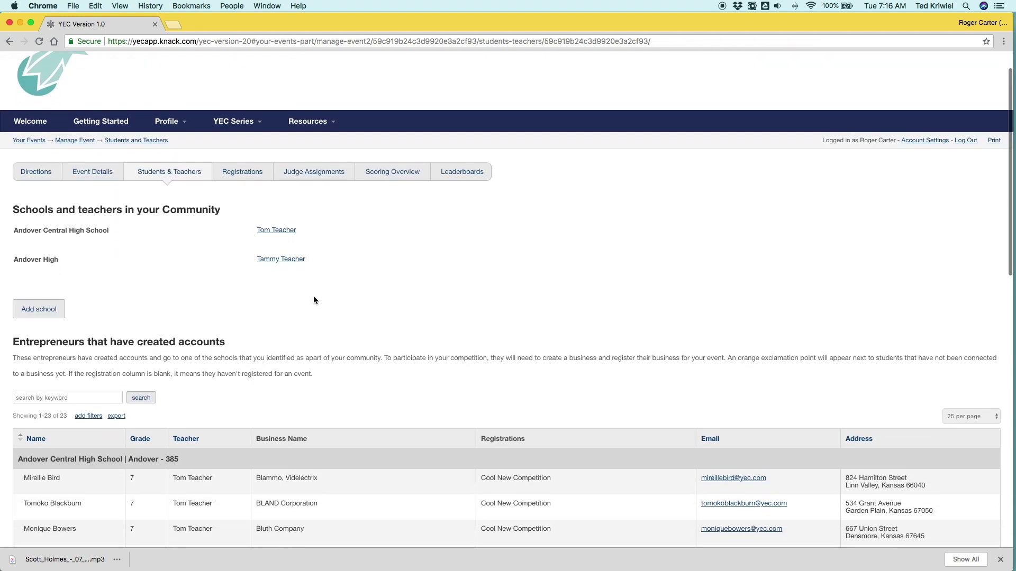
{"action": "left_click", "coordinate": [33, 271]}
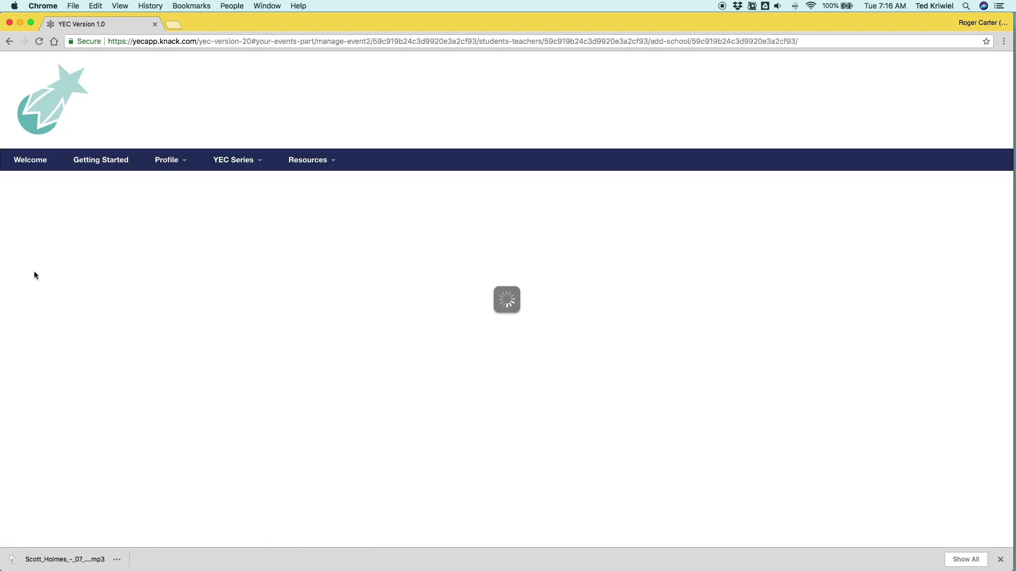
{"action": "left_click", "coordinate": [72, 386]}
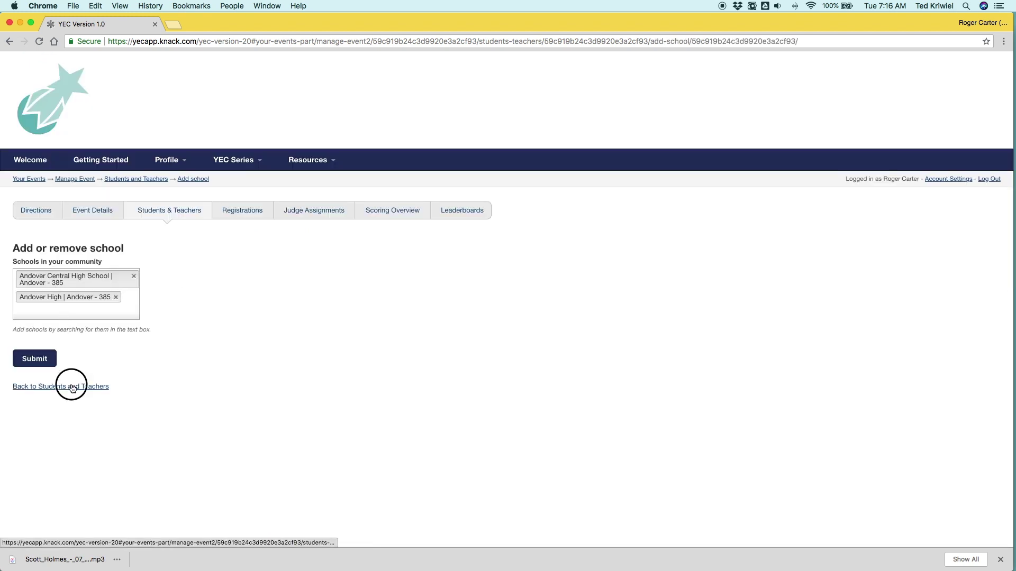
Step: Search the student database near the partner's zip code, which finds no data, and return
{"action": "scroll", "coordinate": [84, 404], "scroll_direction": "down", "scroll_amount": 3}
{"action": "scroll", "coordinate": [84, 409], "scroll_direction": "down", "scroll_amount": 1}
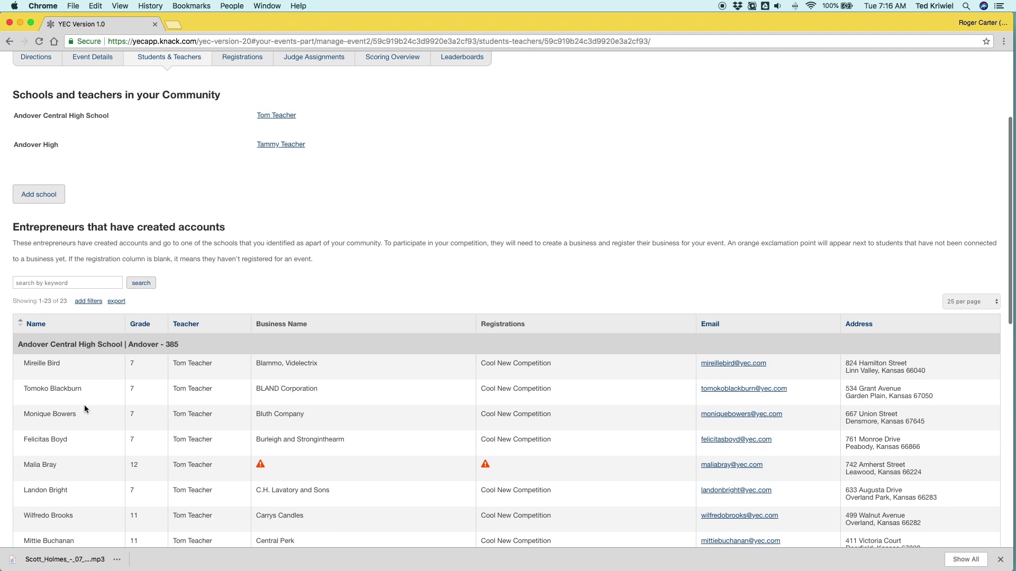
{"action": "scroll", "coordinate": [85, 408], "scroll_direction": "down", "scroll_amount": 1}
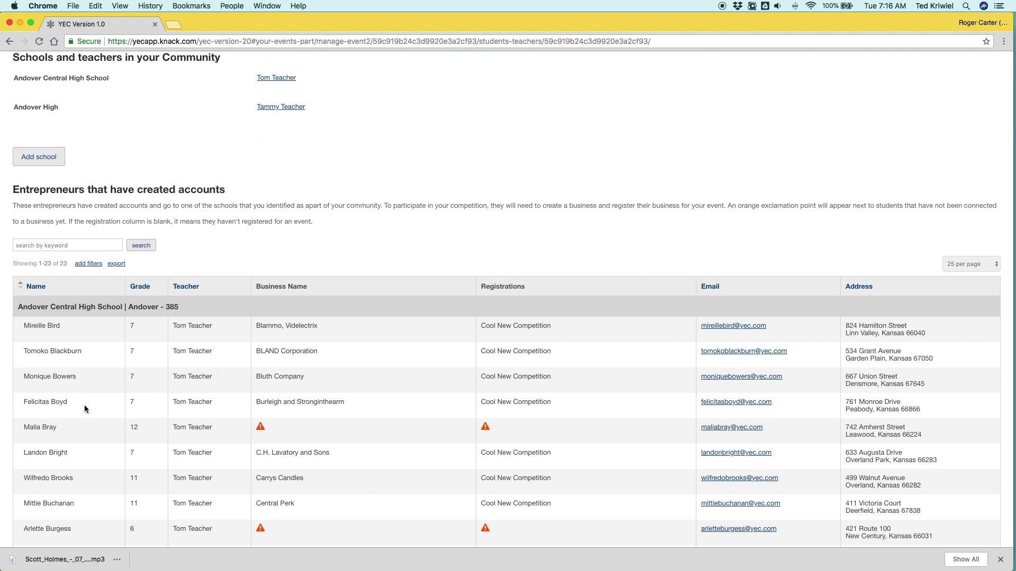
{"action": "scroll", "coordinate": [85, 409], "scroll_direction": "down", "scroll_amount": 3}
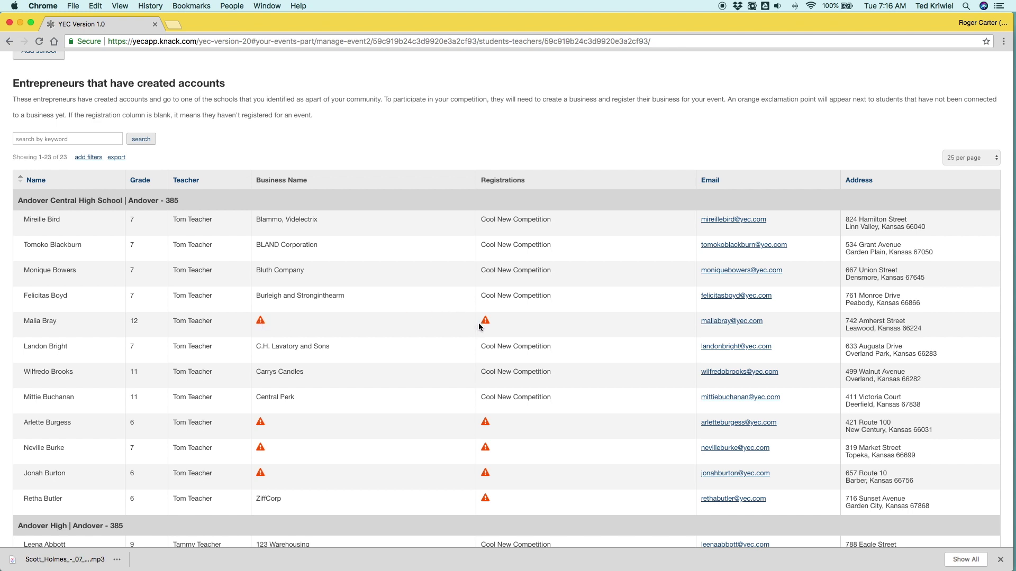
{"action": "scroll", "coordinate": [478, 326], "scroll_direction": "down", "scroll_amount": 10}
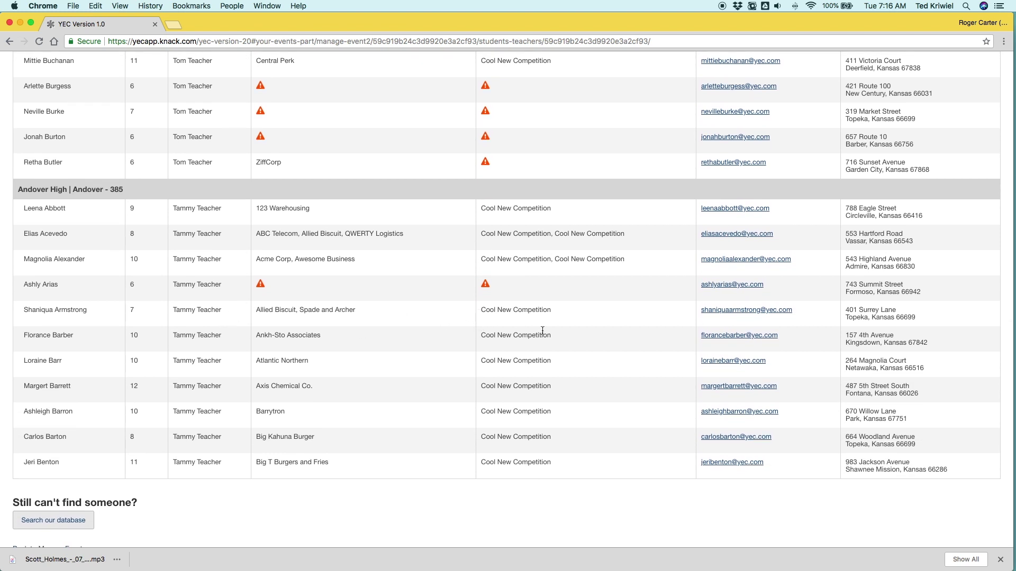
{"action": "scroll", "coordinate": [177, 373], "scroll_direction": "down", "scroll_amount": 2}
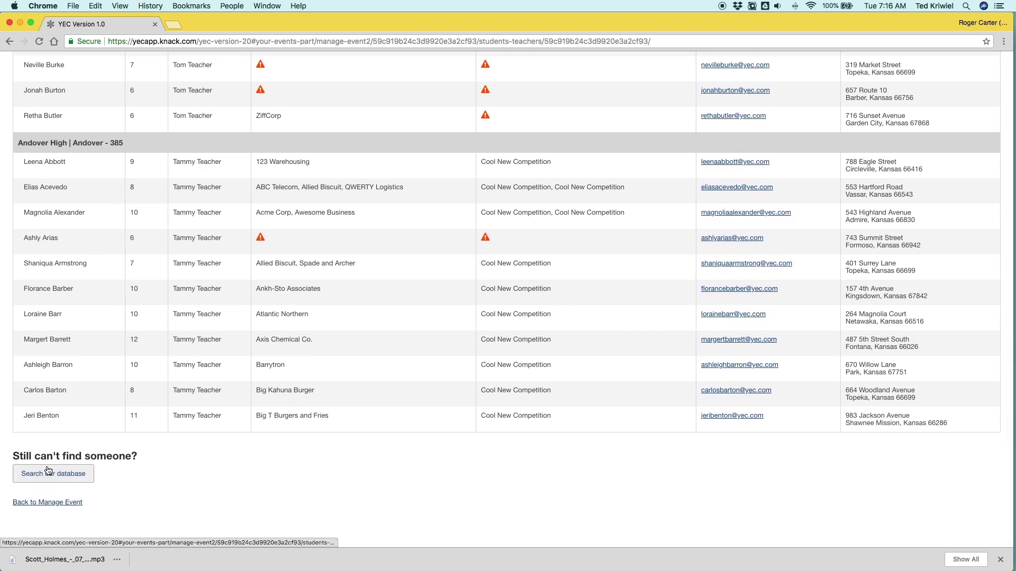
{"action": "left_click", "coordinate": [48, 472]}
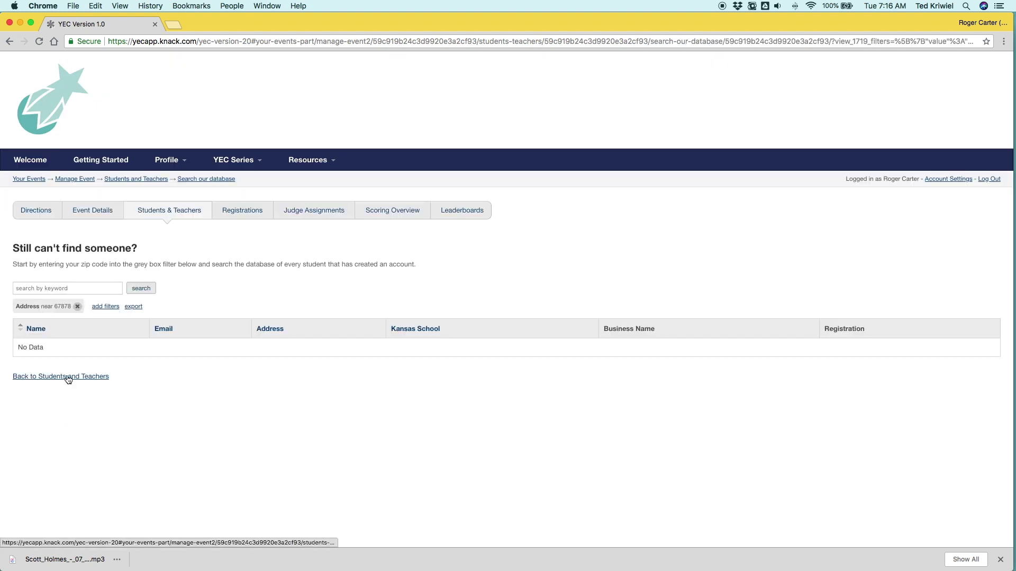
{"action": "left_click", "coordinate": [68, 377]}
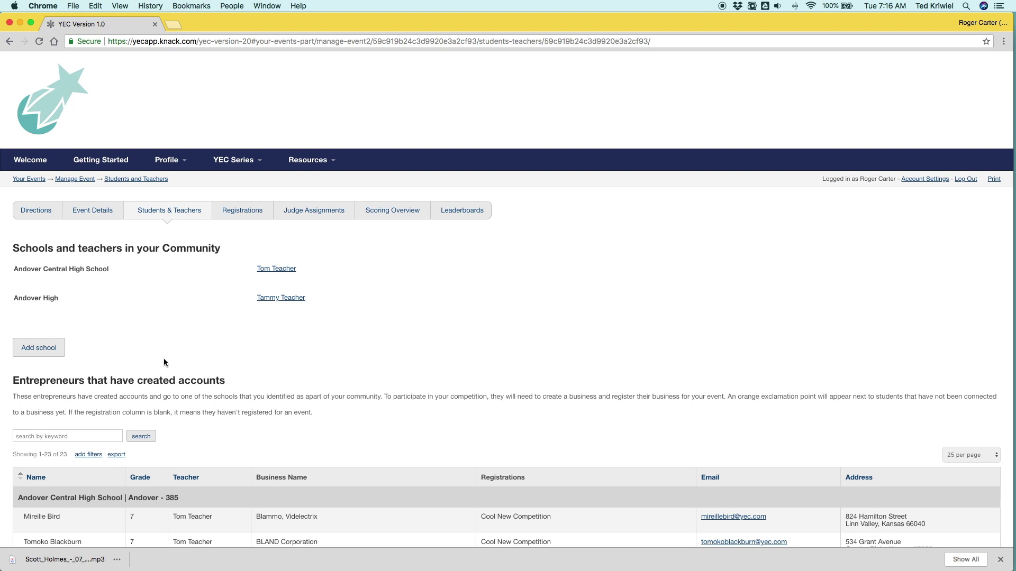
Step: Open Cool New Competition's registration page via YEC Series > Register for YEC and select its web address
{"action": "mouse_move", "coordinate": [234, 165]}
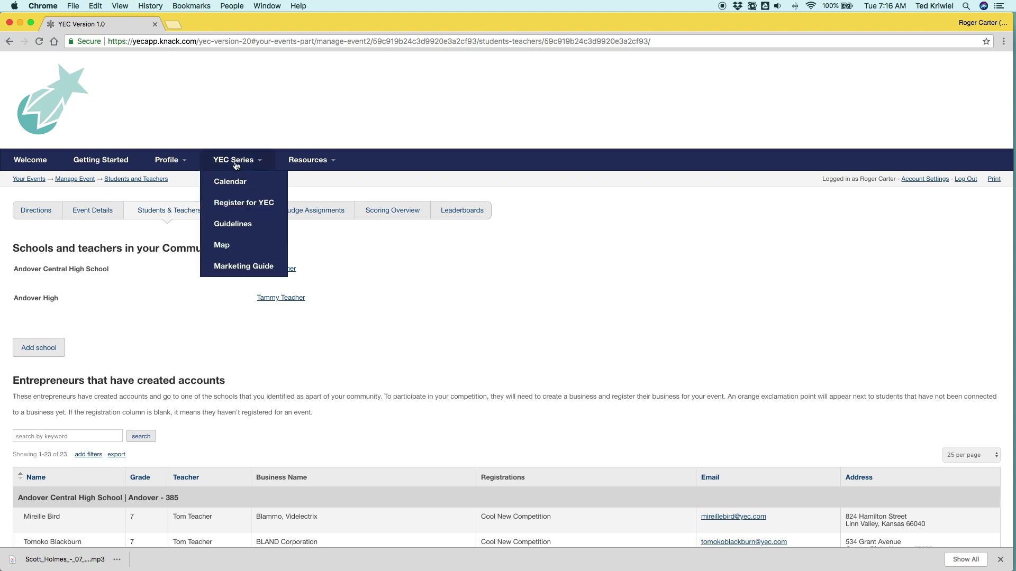
{"action": "left_click", "coordinate": [233, 202]}
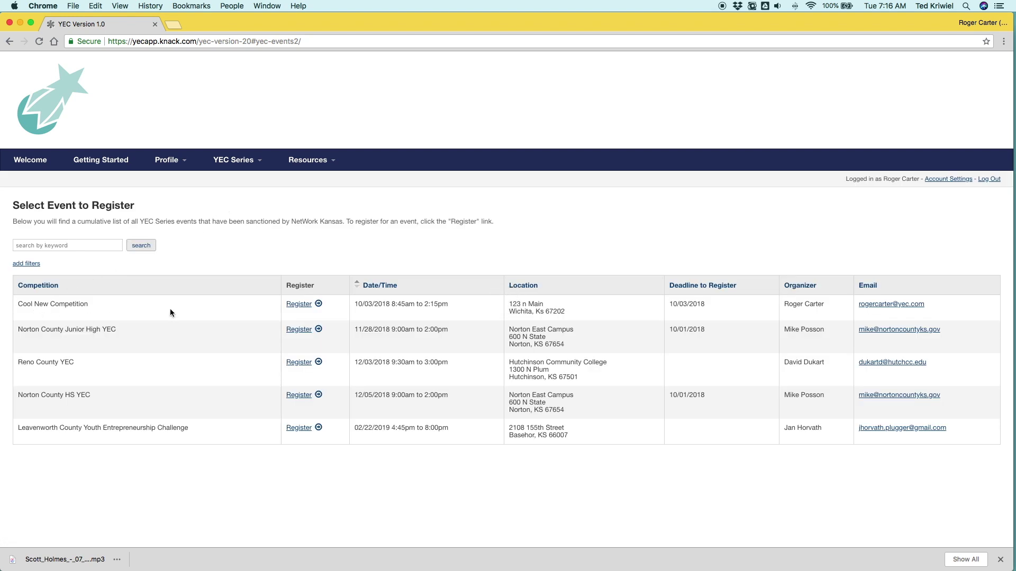
{"action": "left_click", "coordinate": [299, 304]}
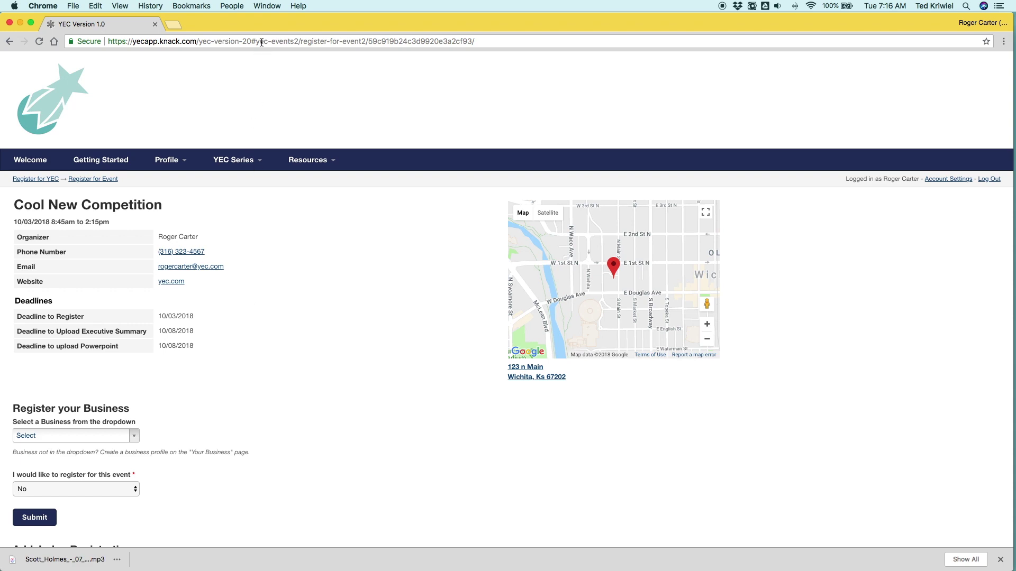
{"action": "left_click", "coordinate": [261, 42]}
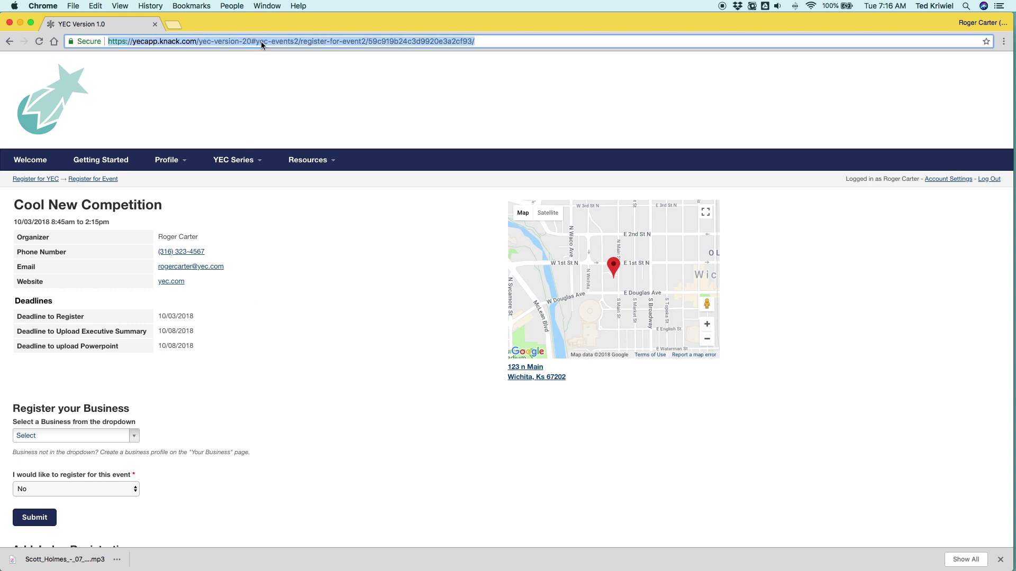
{"action": "scroll", "coordinate": [250, 317], "scroll_direction": "down", "scroll_amount": 3}
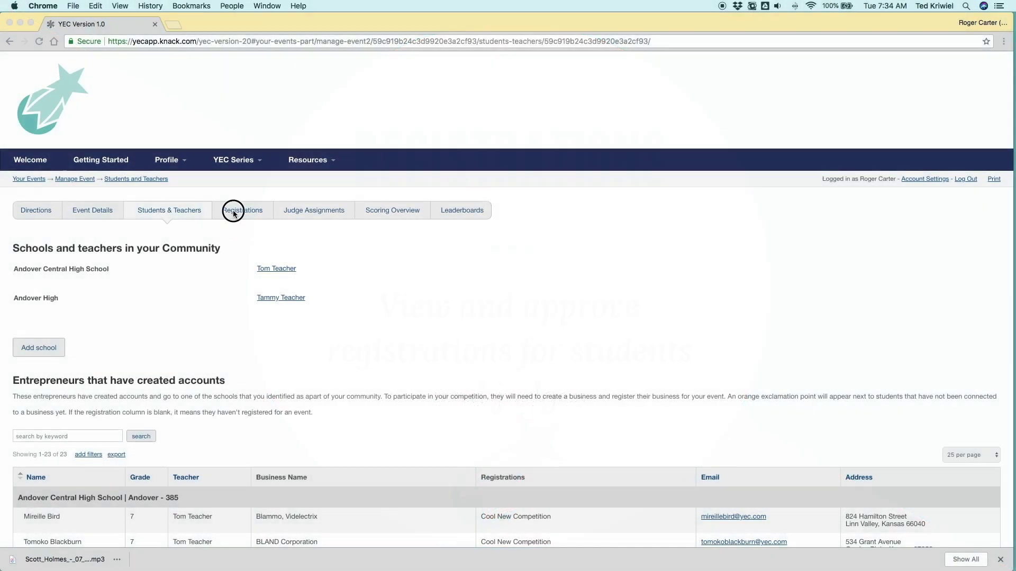
Step: Open the event's Registrations page and scroll through the business registrations
{"action": "left_click", "coordinate": [233, 213]}
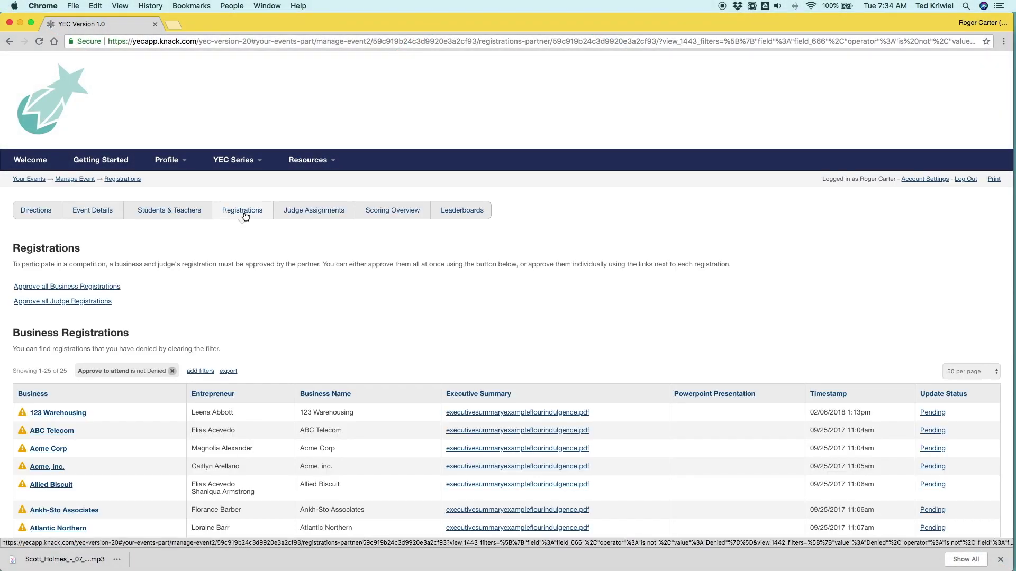
{"action": "scroll", "coordinate": [312, 286], "scroll_direction": "down", "scroll_amount": 1}
{"action": "scroll", "coordinate": [312, 289], "scroll_direction": "down", "scroll_amount": 7}
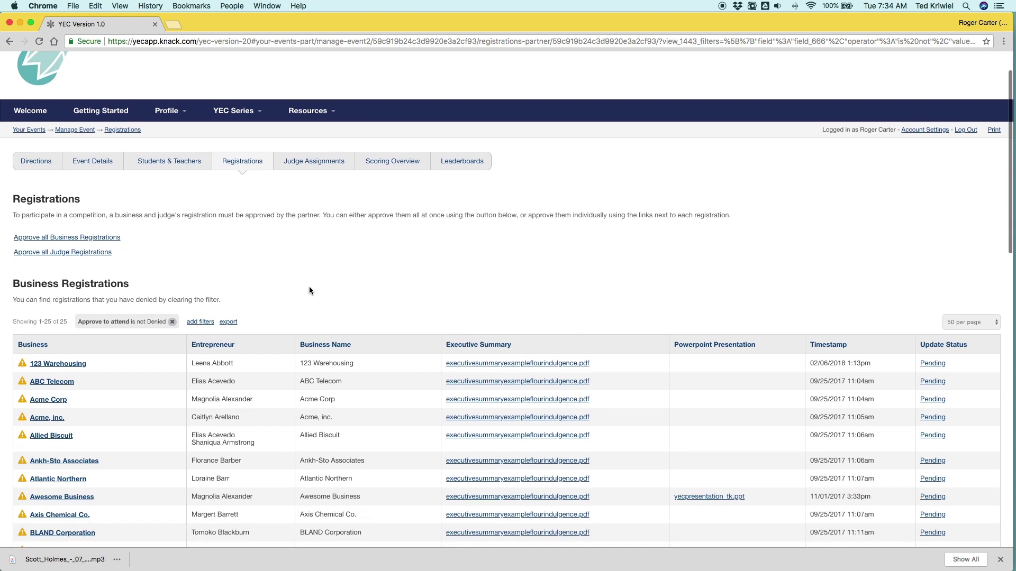
{"action": "scroll", "coordinate": [217, 334], "scroll_direction": "down", "scroll_amount": 5}
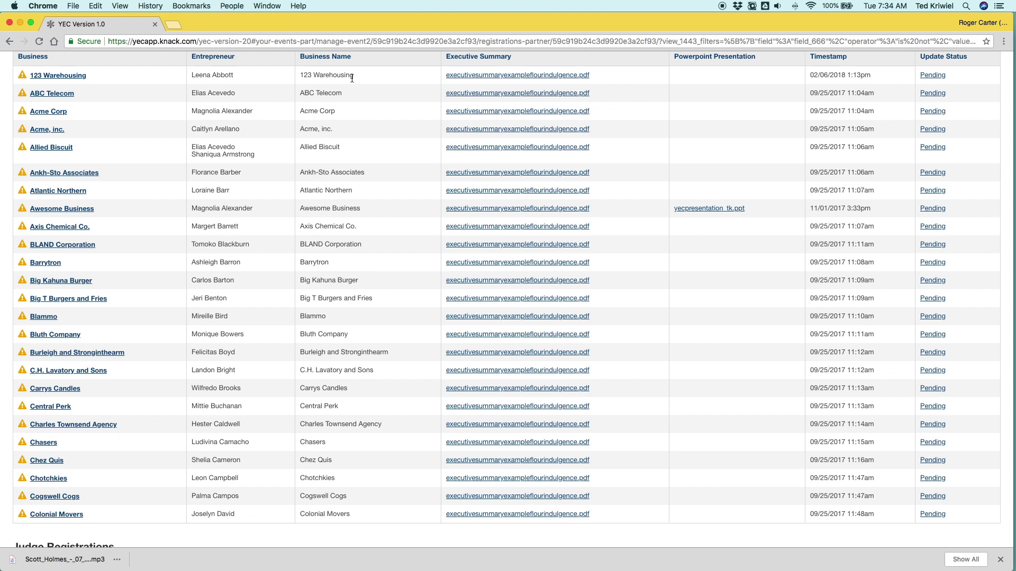
Step: Preview a business's executive summary PDF, close it, and review the Business and Judge Registrations tables
{"action": "left_click", "coordinate": [486, 93]}
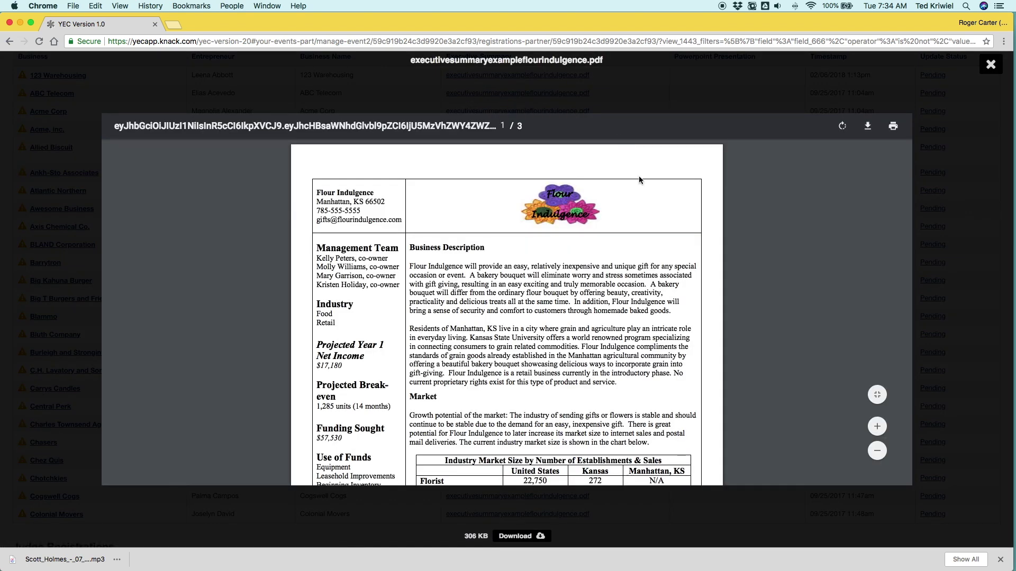
{"action": "scroll", "coordinate": [639, 180], "scroll_direction": "down", "scroll_amount": 5}
{"action": "left_click", "coordinate": [989, 67]}
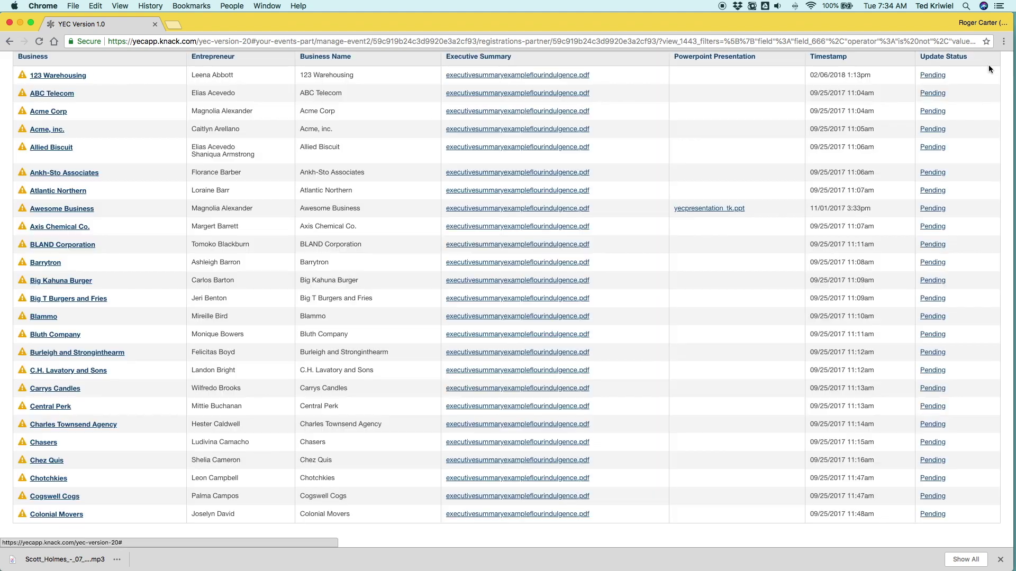
{"action": "scroll", "coordinate": [640, 127], "scroll_direction": "up", "scroll_amount": 5}
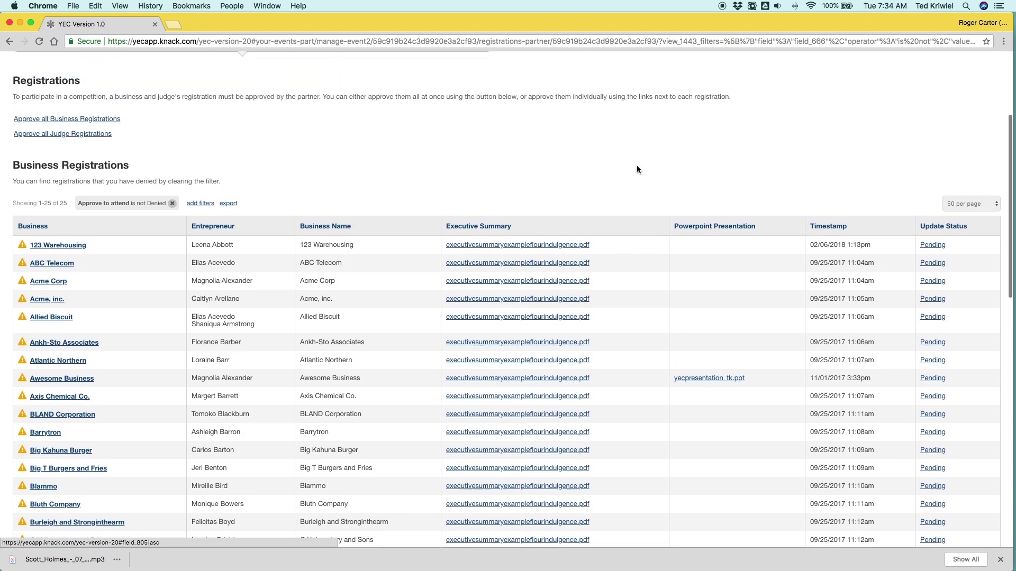
{"action": "scroll", "coordinate": [868, 348], "scroll_direction": "down", "scroll_amount": 4}
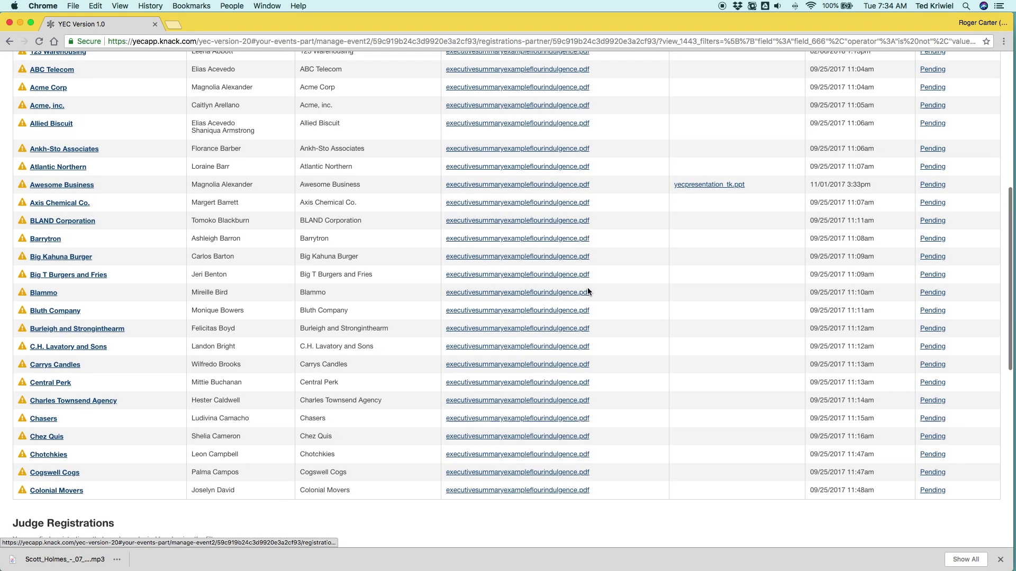
{"action": "scroll", "coordinate": [561, 301], "scroll_direction": "down", "scroll_amount": 7}
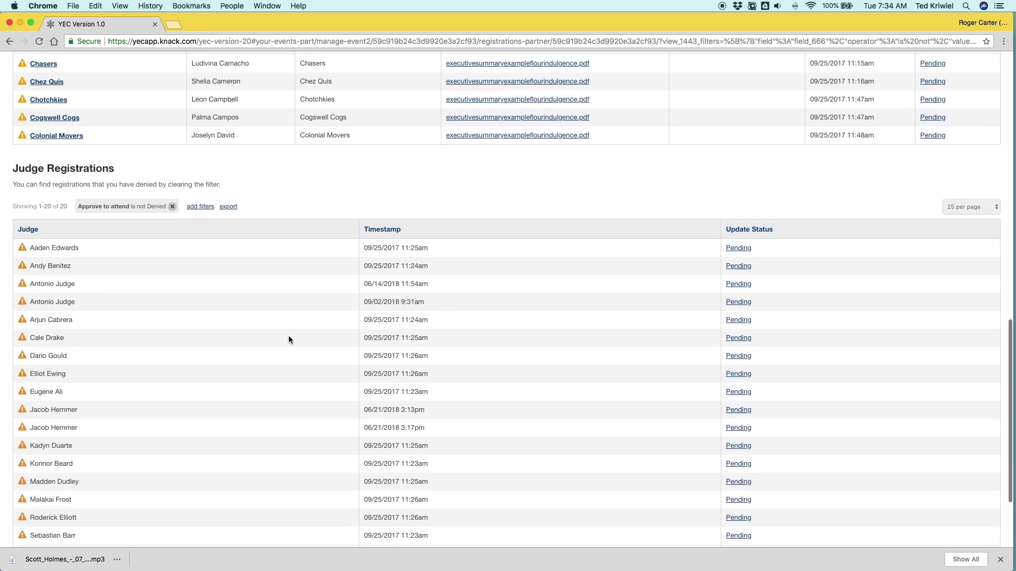
{"action": "scroll", "coordinate": [289, 339], "scroll_direction": "down", "scroll_amount": 3}
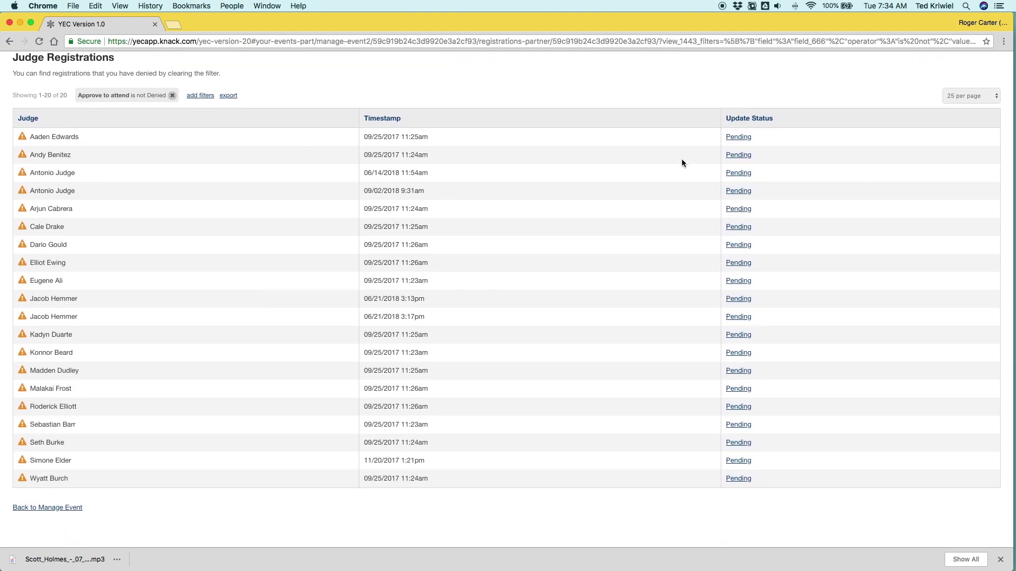
{"action": "scroll", "coordinate": [683, 160], "scroll_direction": "up", "scroll_amount": 10}
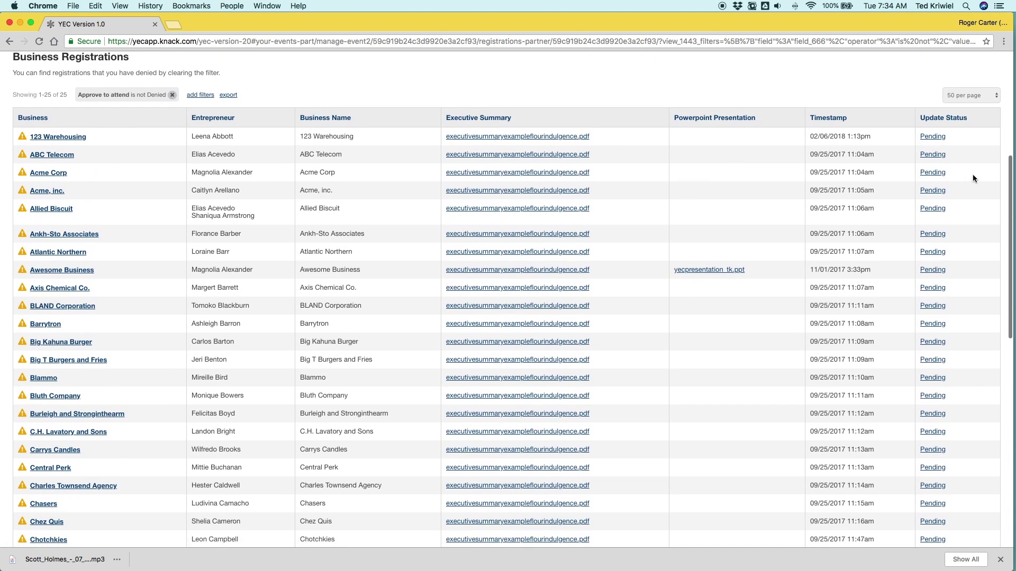
Step: Set 123 Warehousing's registration status to Approved
{"action": "left_click", "coordinate": [933, 137]}
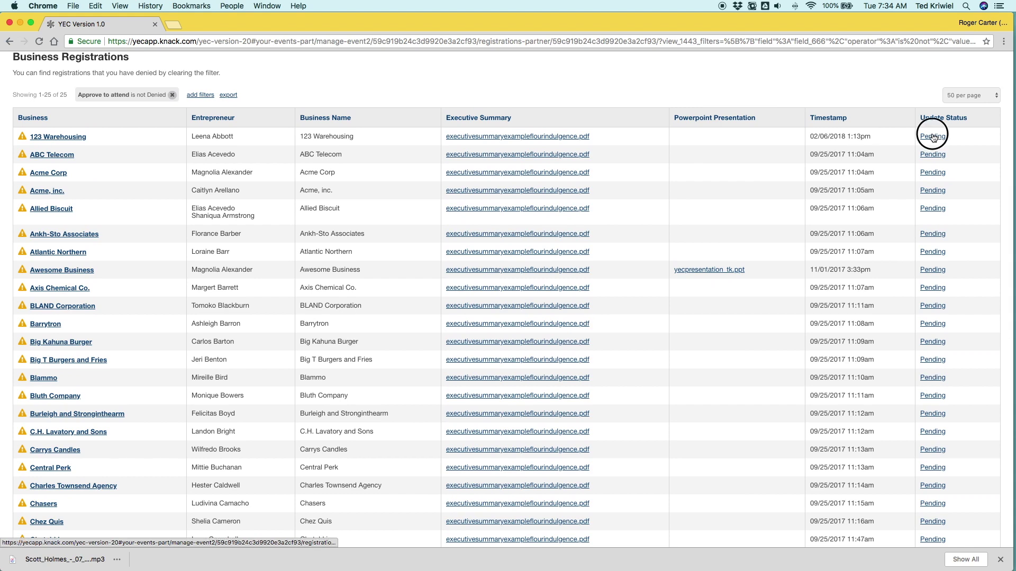
{"action": "left_click", "coordinate": [385, 130]}
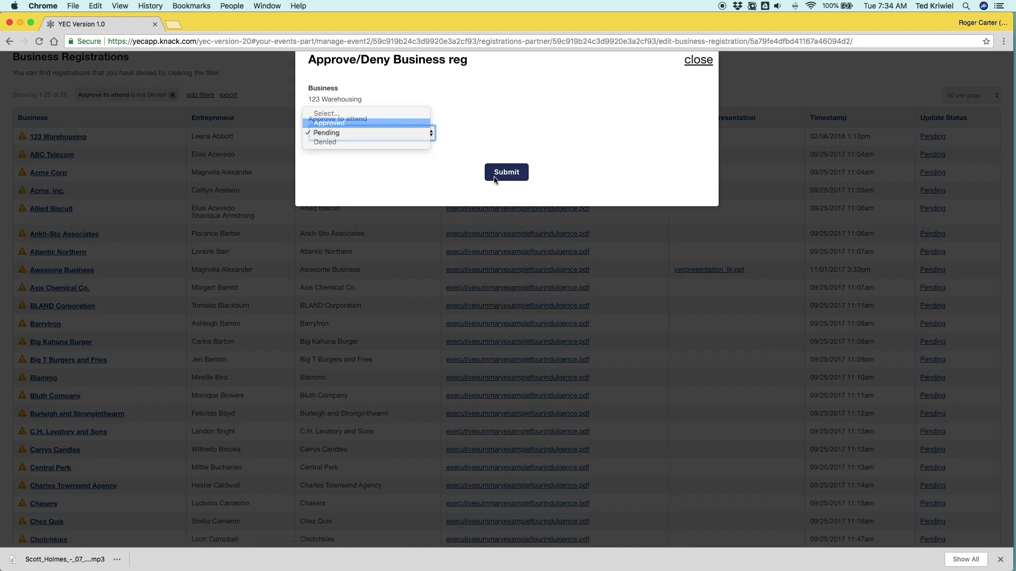
{"action": "left_click", "coordinate": [507, 178]}
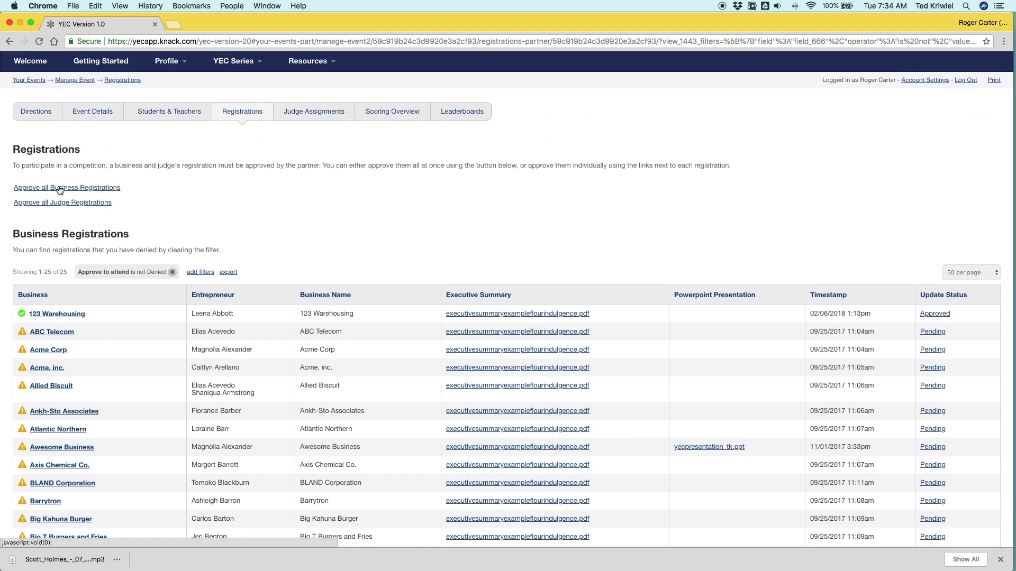
Step: Approve all 25 business registrations and all 20 judge registrations at once
{"action": "left_click", "coordinate": [59, 188]}
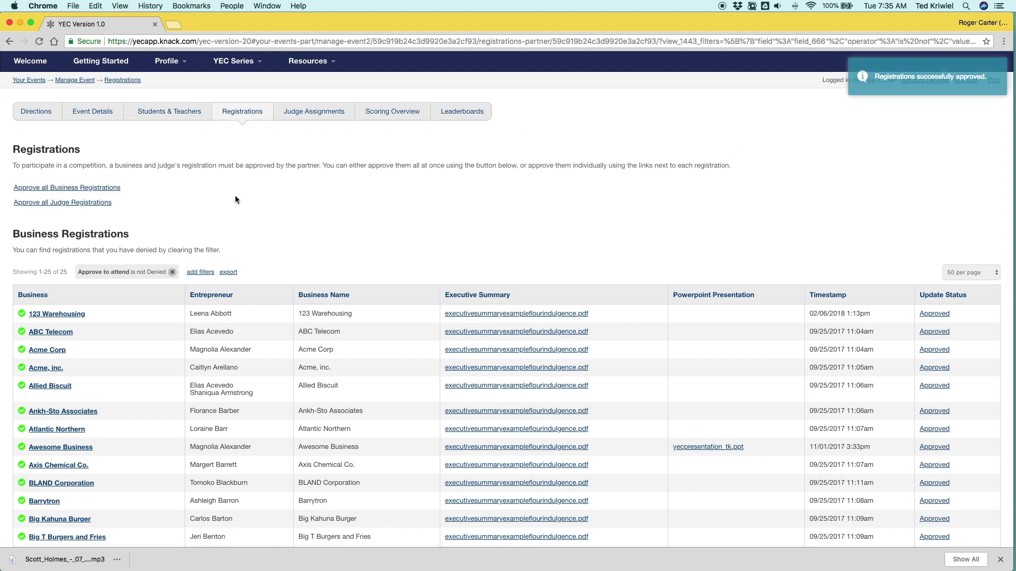
{"action": "scroll", "coordinate": [202, 196], "scroll_direction": "down", "scroll_amount": 10}
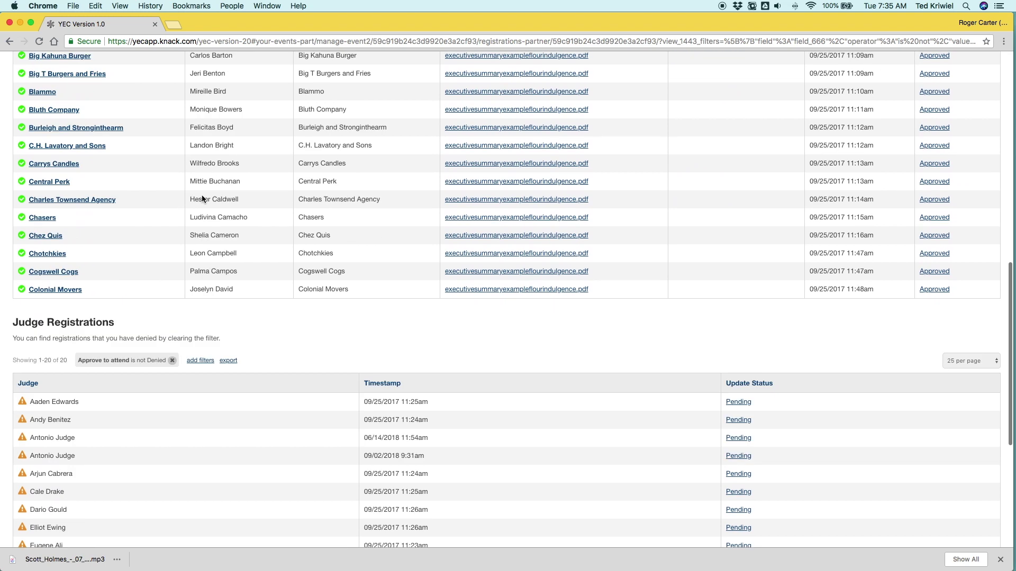
{"action": "scroll", "coordinate": [202, 196], "scroll_direction": "up", "scroll_amount": 4}
{"action": "scroll", "coordinate": [201, 198], "scroll_direction": "up", "scroll_amount": 5}
{"action": "left_click", "coordinate": [77, 153]}
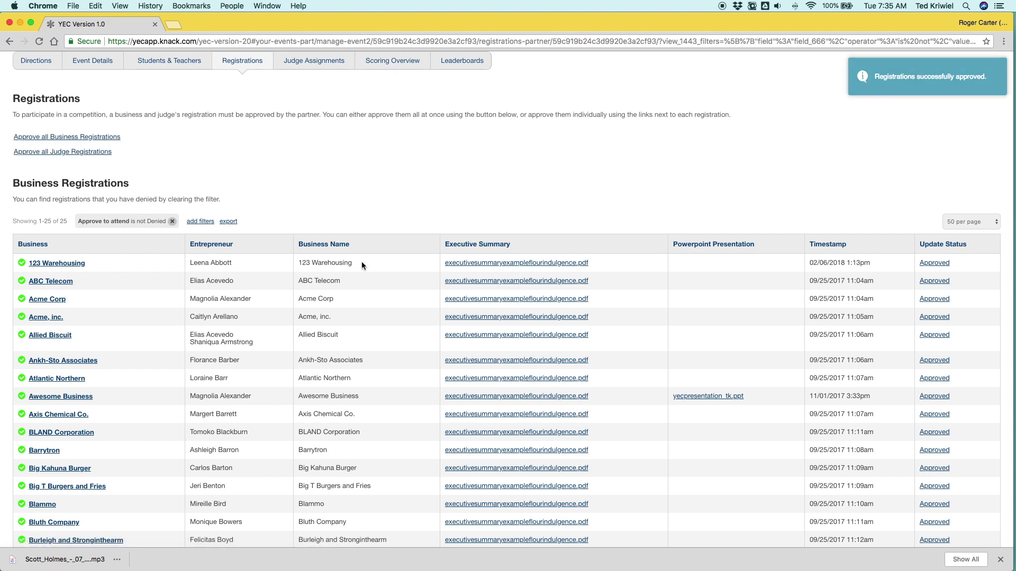
{"action": "scroll", "coordinate": [349, 286], "scroll_direction": "down", "scroll_amount": 9}
{"action": "scroll", "coordinate": [341, 286], "scroll_direction": "down", "scroll_amount": 4}
{"action": "scroll", "coordinate": [341, 280], "scroll_direction": "up", "scroll_amount": 10}
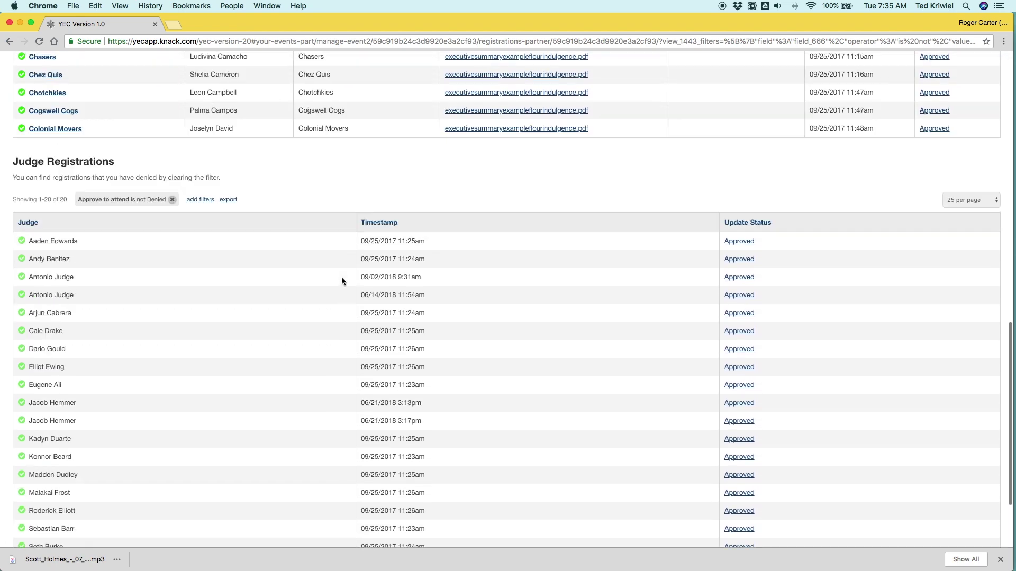
{"action": "scroll", "coordinate": [341, 271], "scroll_direction": "up", "scroll_amount": 2}
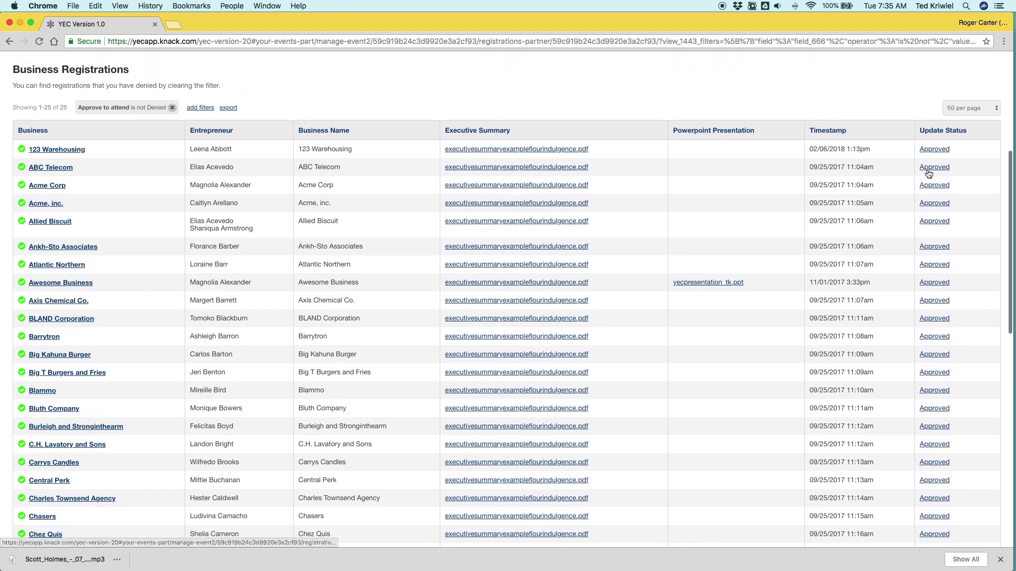
{"action": "left_click", "coordinate": [932, 149]}
{"action": "left_click", "coordinate": [373, 133]}
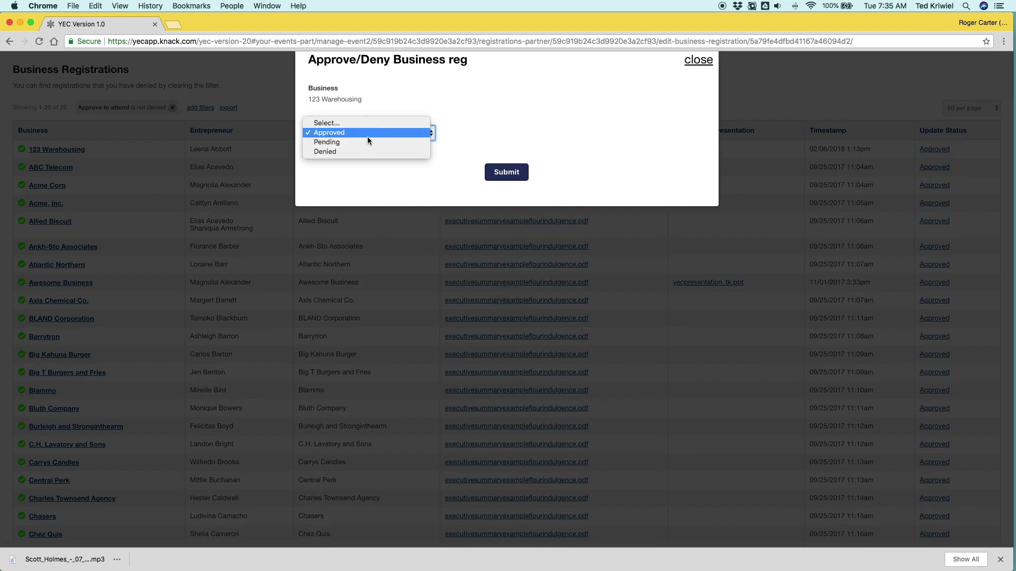
{"action": "left_click", "coordinate": [357, 150]}
{"action": "left_click", "coordinate": [500, 172]}
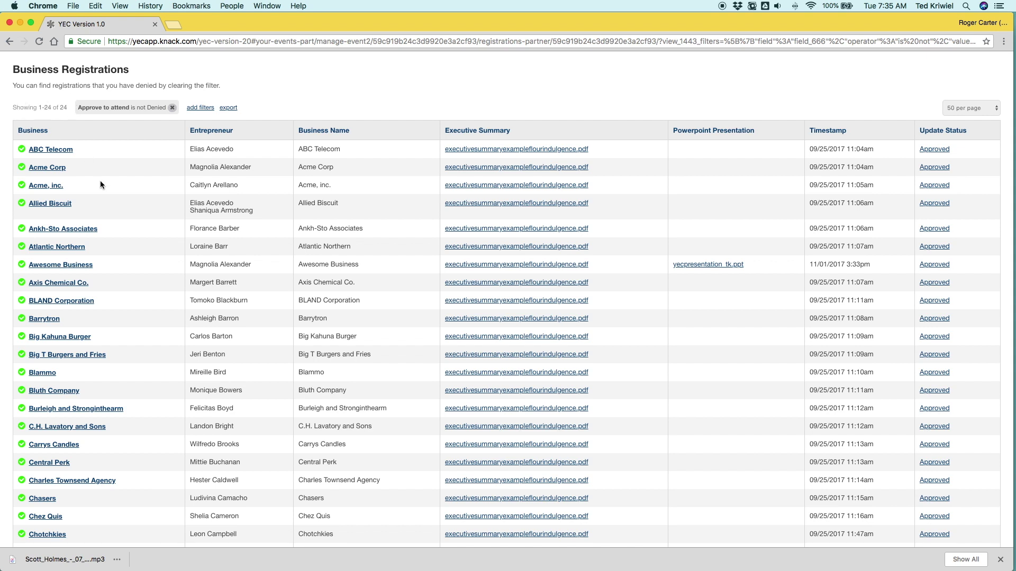
{"action": "scroll", "coordinate": [116, 250], "scroll_direction": "down", "scroll_amount": 3}
{"action": "scroll", "coordinate": [115, 249], "scroll_direction": "up", "scroll_amount": 2}
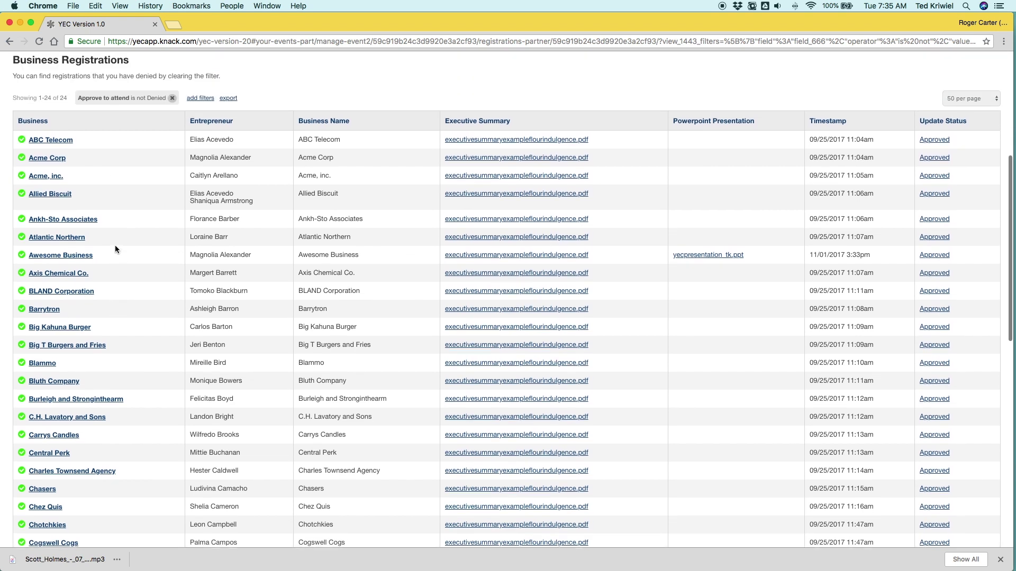
{"action": "left_click", "coordinate": [172, 98]}
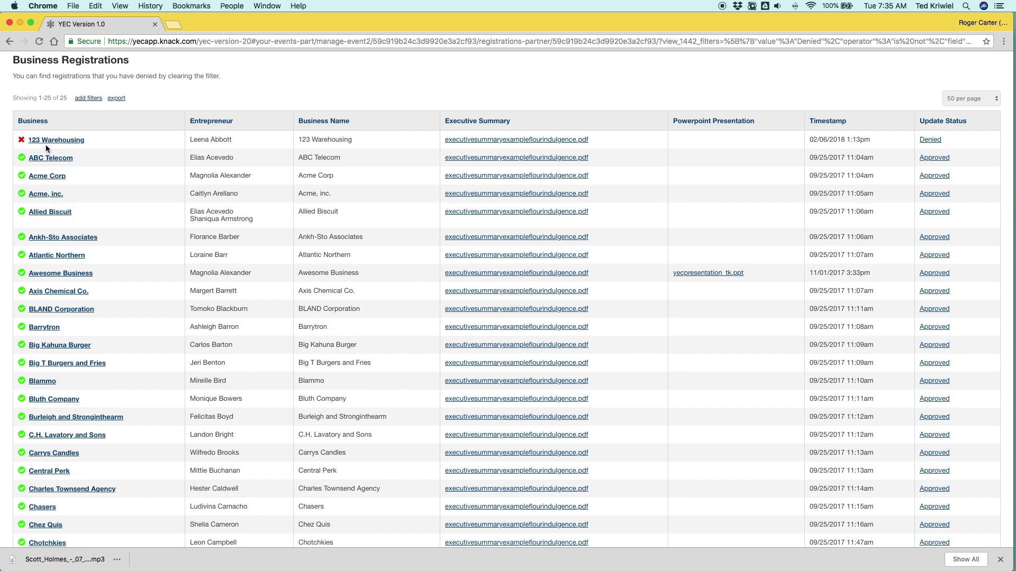
{"action": "left_click", "coordinate": [927, 140]}
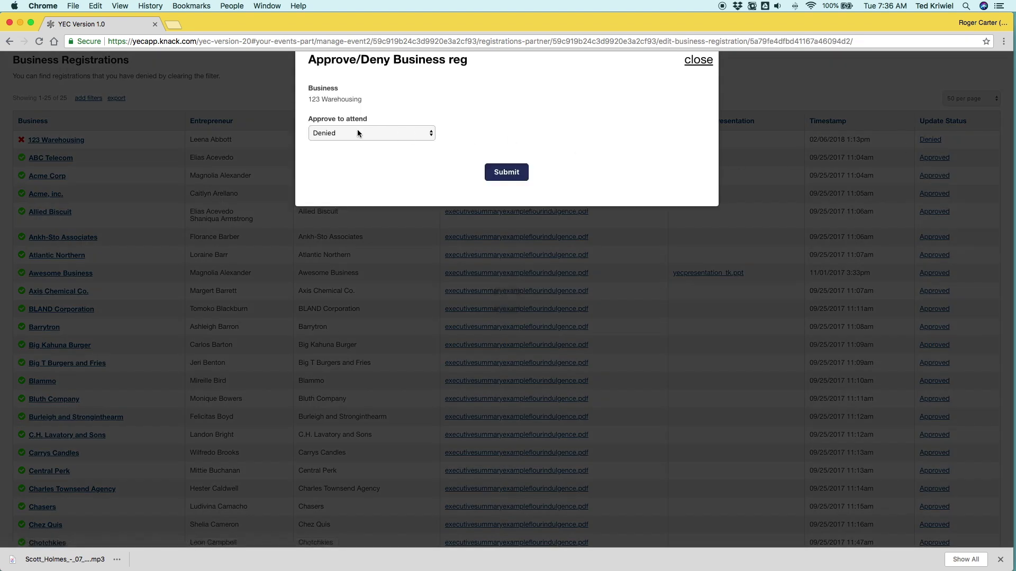
{"action": "left_click", "coordinate": [357, 133]}
{"action": "left_click", "coordinate": [340, 112]}
{"action": "left_click", "coordinate": [510, 174]}
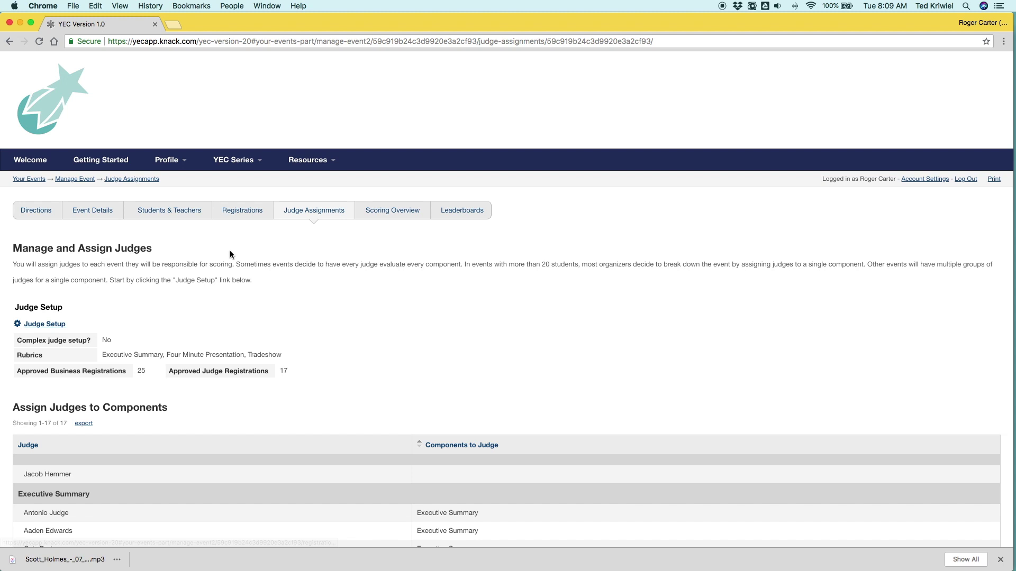
{"action": "scroll", "coordinate": [217, 267], "scroll_direction": "down", "scroll_amount": 1}
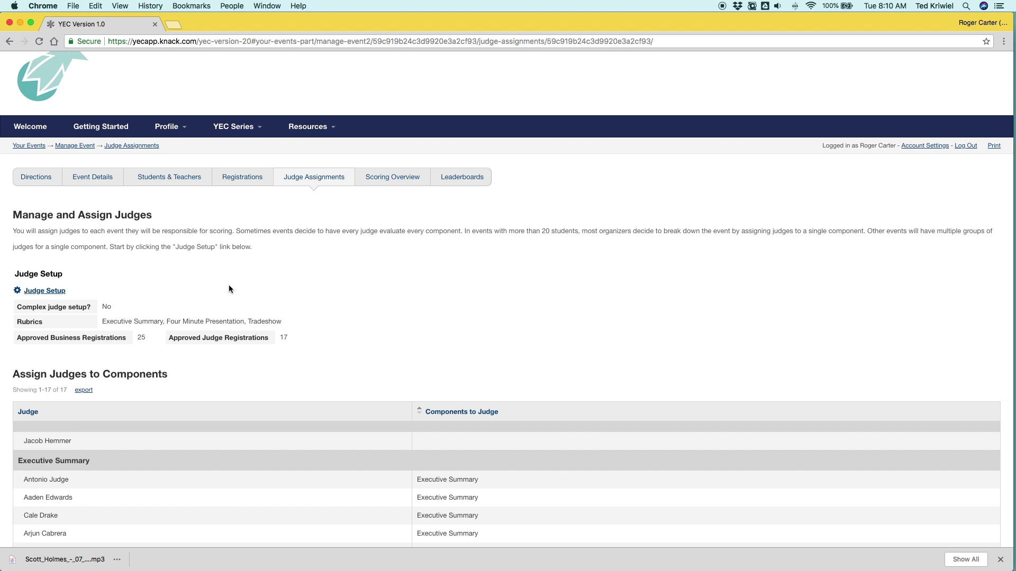
{"action": "left_click", "coordinate": [45, 292]}
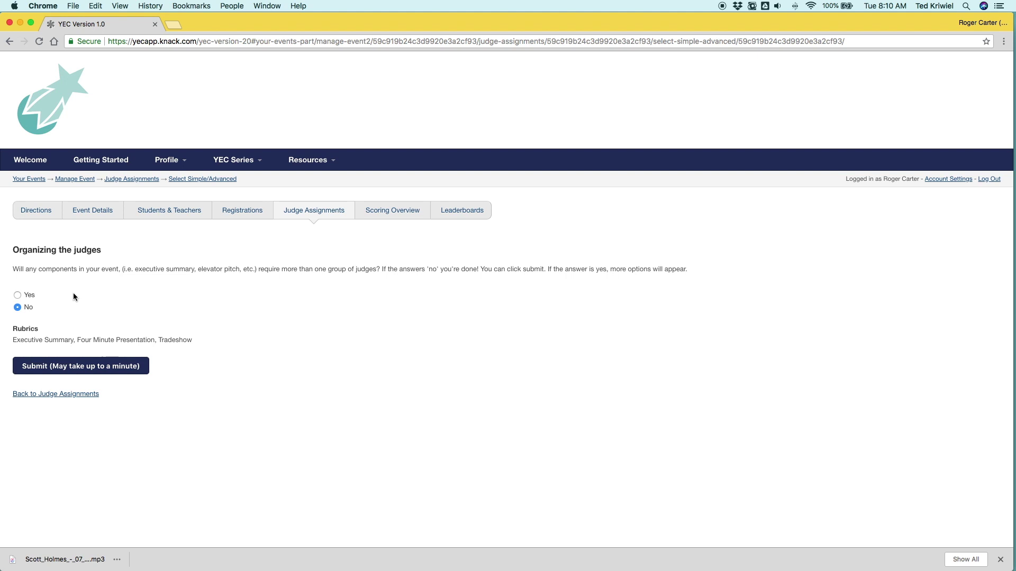
Step: Preview the multiple-judge-group options, keep Complex judge setup at No, and return to judge assignments
{"action": "left_click", "coordinate": [18, 295]}
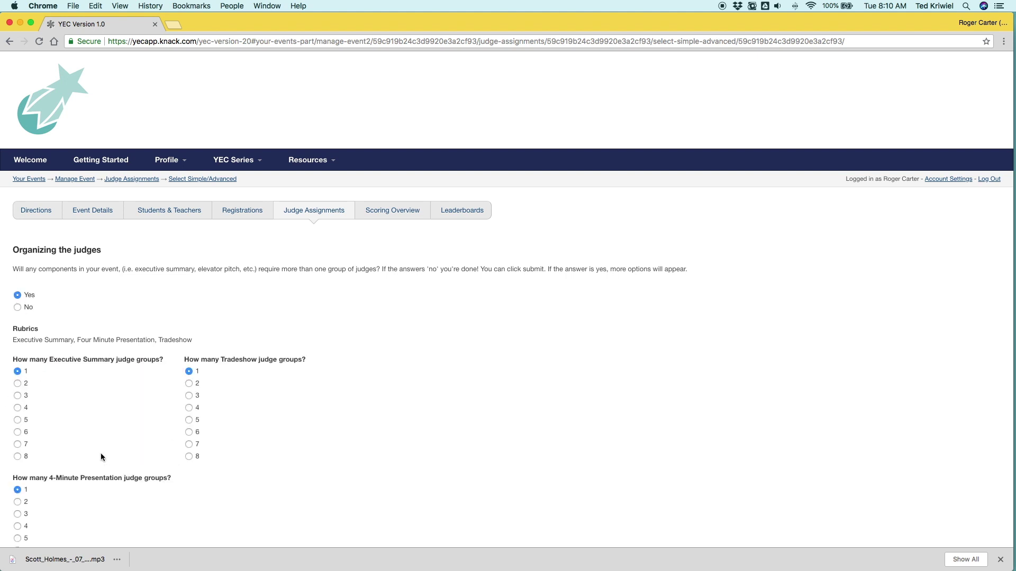
{"action": "scroll", "coordinate": [207, 413], "scroll_direction": "down", "scroll_amount": 3}
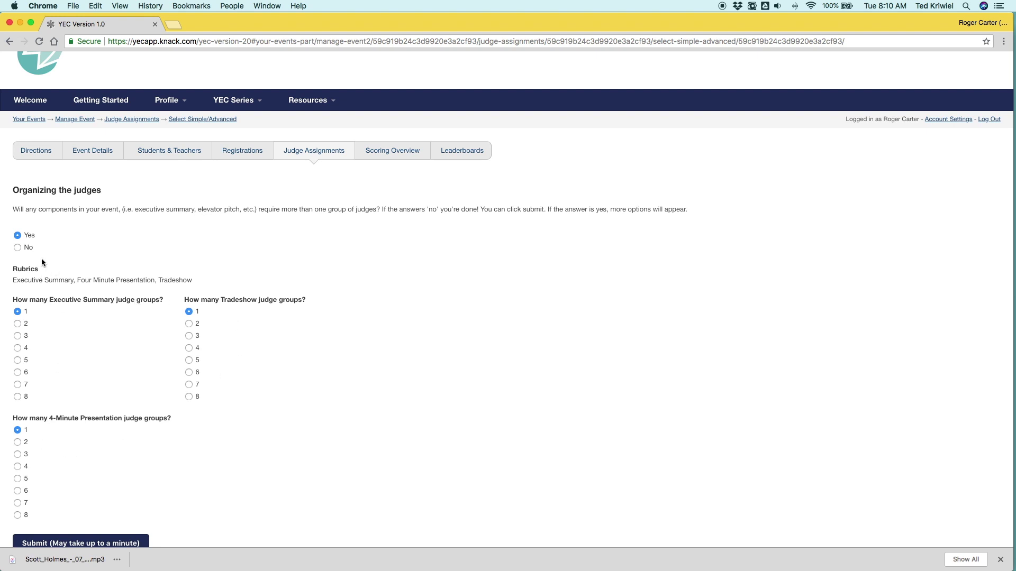
{"action": "scroll", "coordinate": [66, 263], "scroll_direction": "down", "scroll_amount": 3}
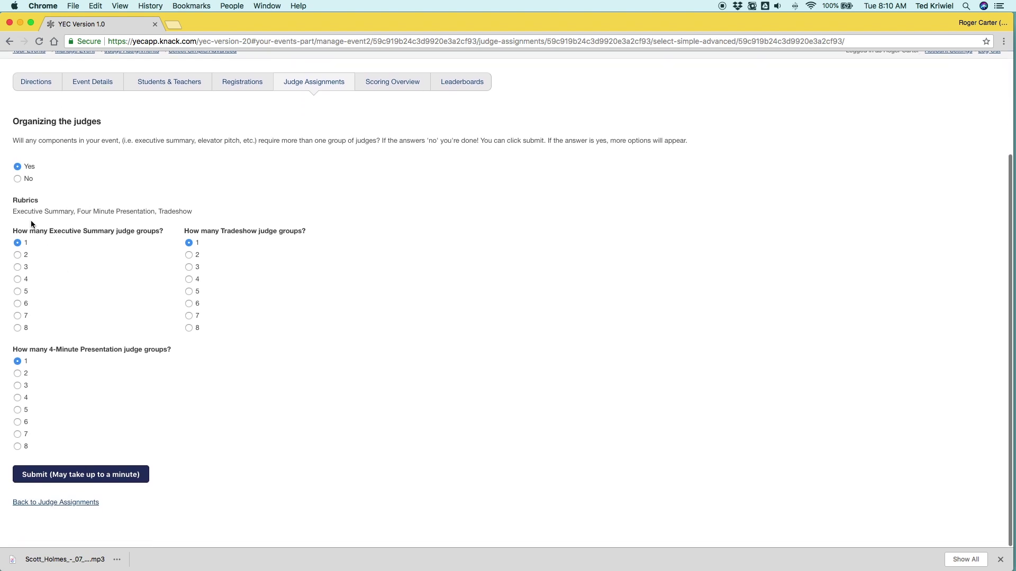
{"action": "left_click", "coordinate": [17, 178]}
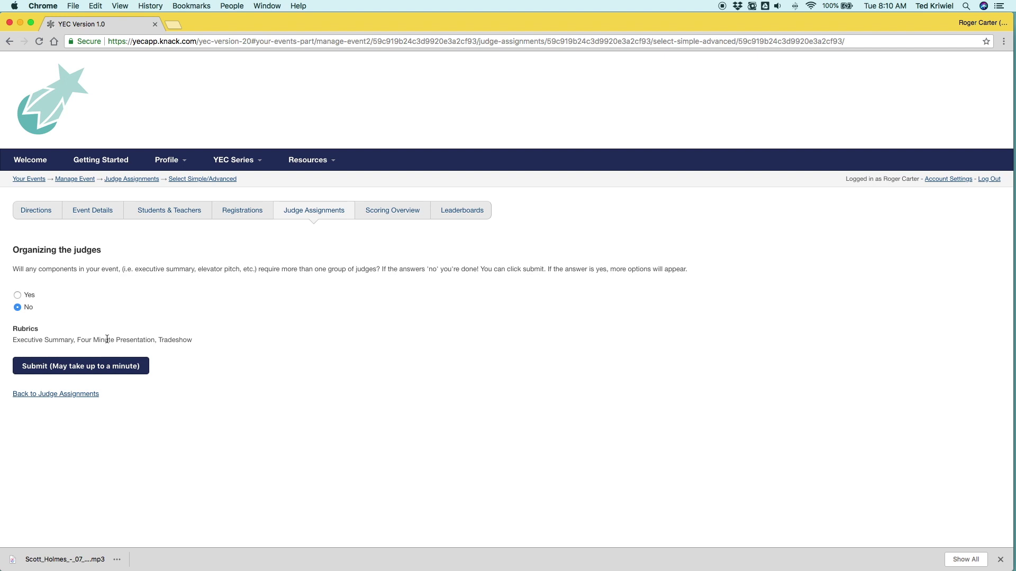
{"action": "left_click", "coordinate": [57, 395]}
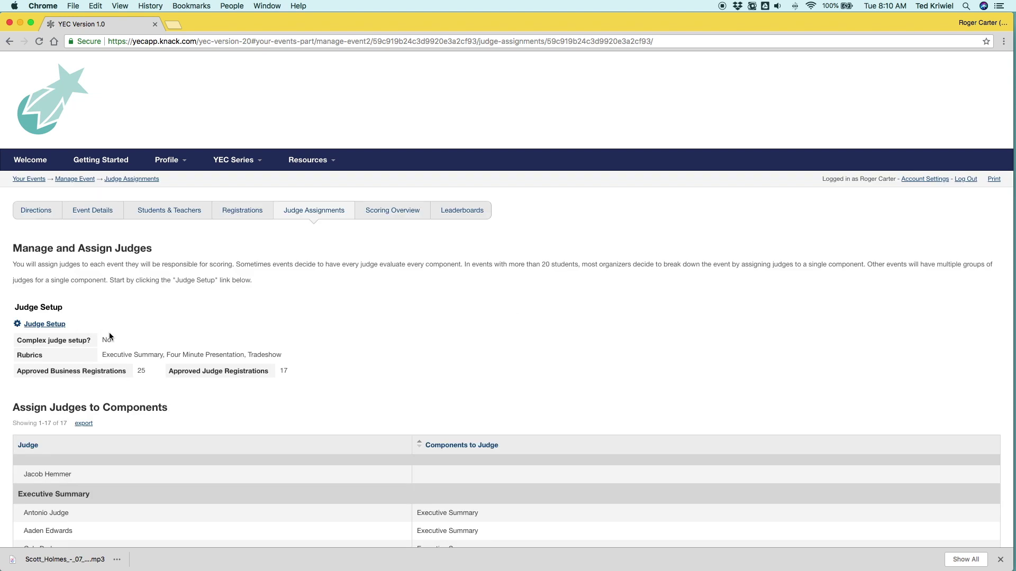
Step: Assign the unassigned judge to the Four Minute Presentation component
{"action": "scroll", "coordinate": [115, 345], "scroll_direction": "down", "scroll_amount": 3}
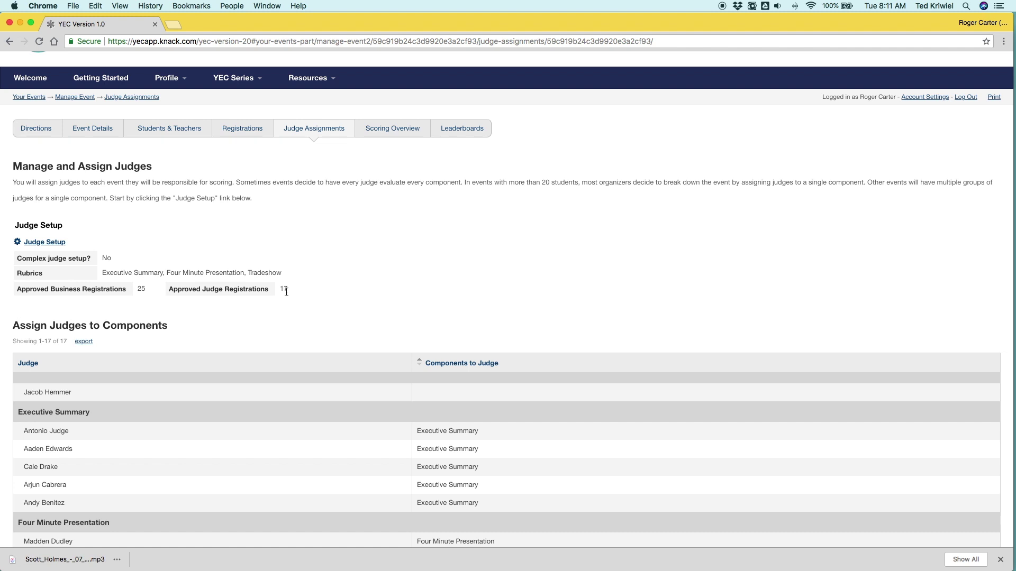
{"action": "scroll", "coordinate": [303, 301], "scroll_direction": "down", "scroll_amount": 10}
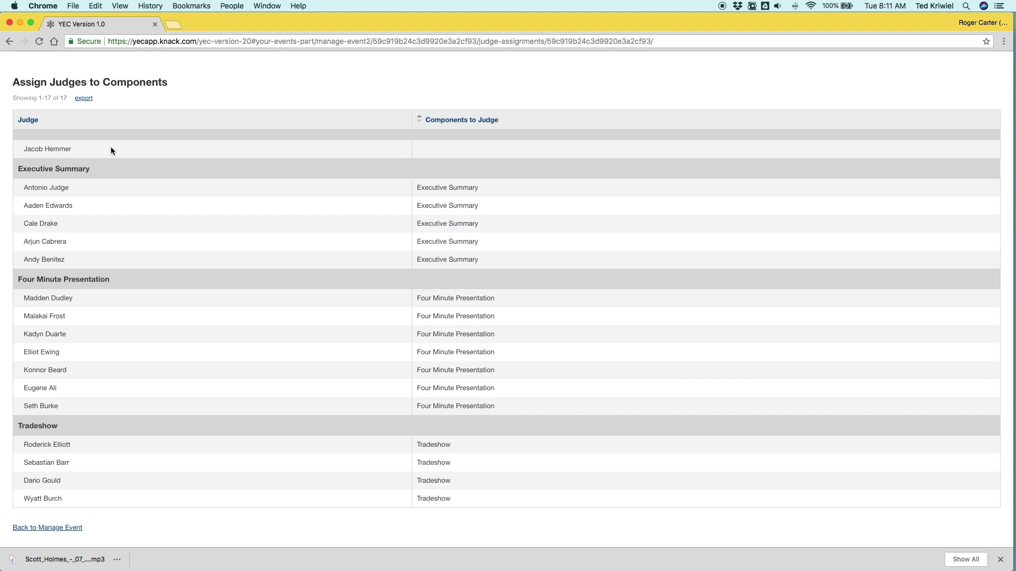
{"action": "left_click", "coordinate": [481, 155]}
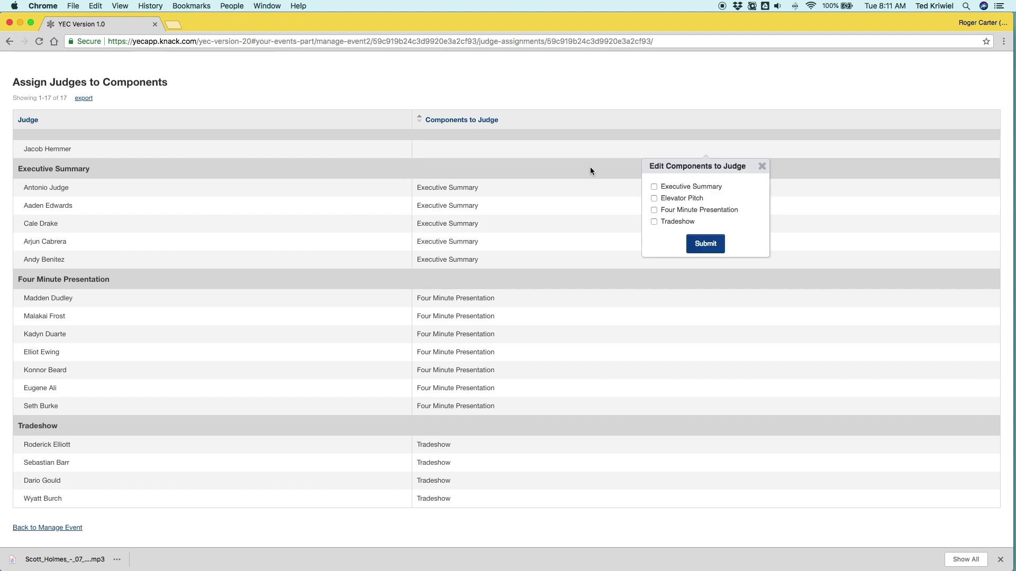
{"action": "left_click", "coordinate": [704, 247]}
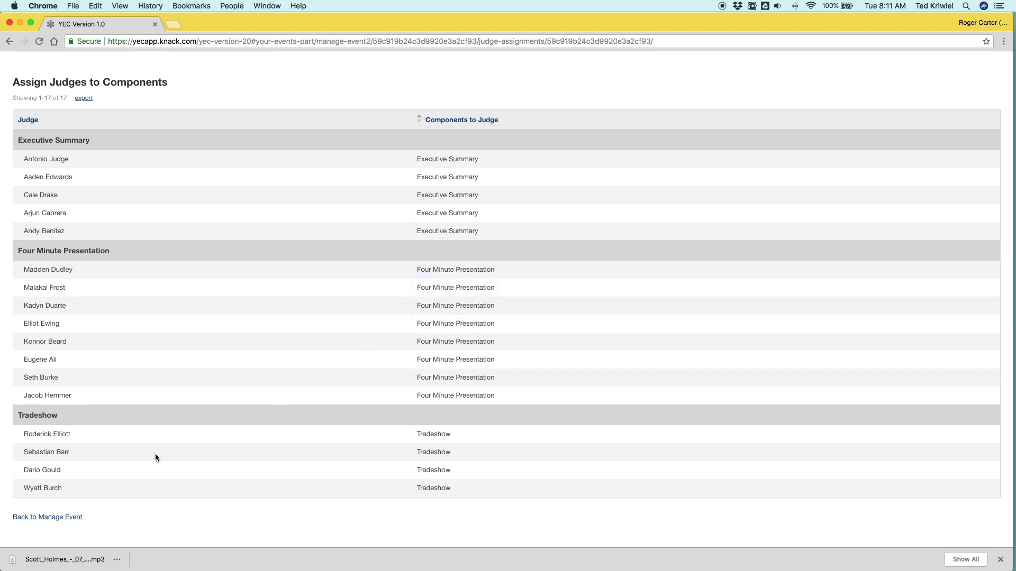
{"action": "scroll", "coordinate": [448, 453], "scroll_direction": "up", "scroll_amount": 10}
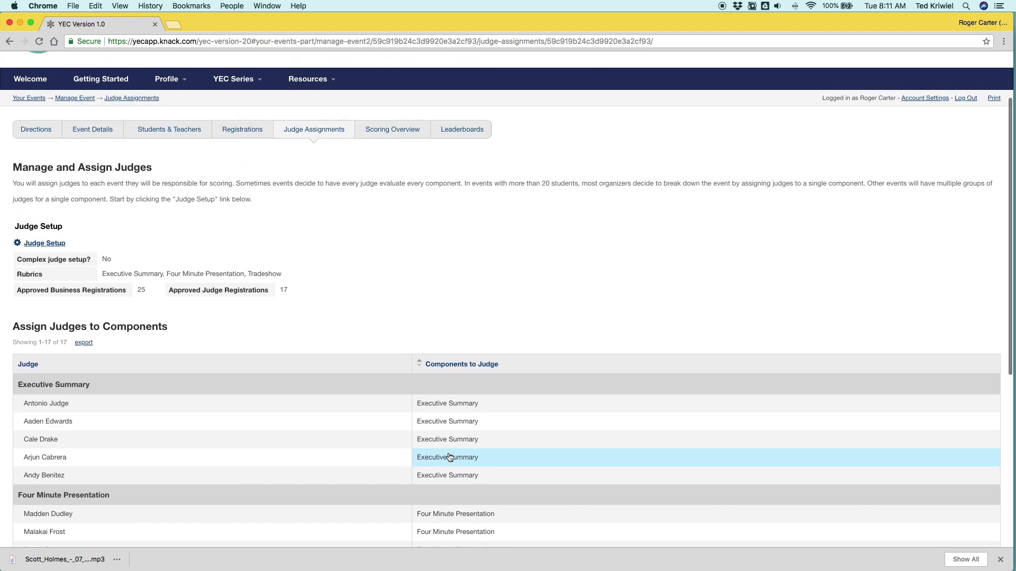
{"action": "scroll", "coordinate": [449, 455], "scroll_direction": "up", "scroll_amount": 2}
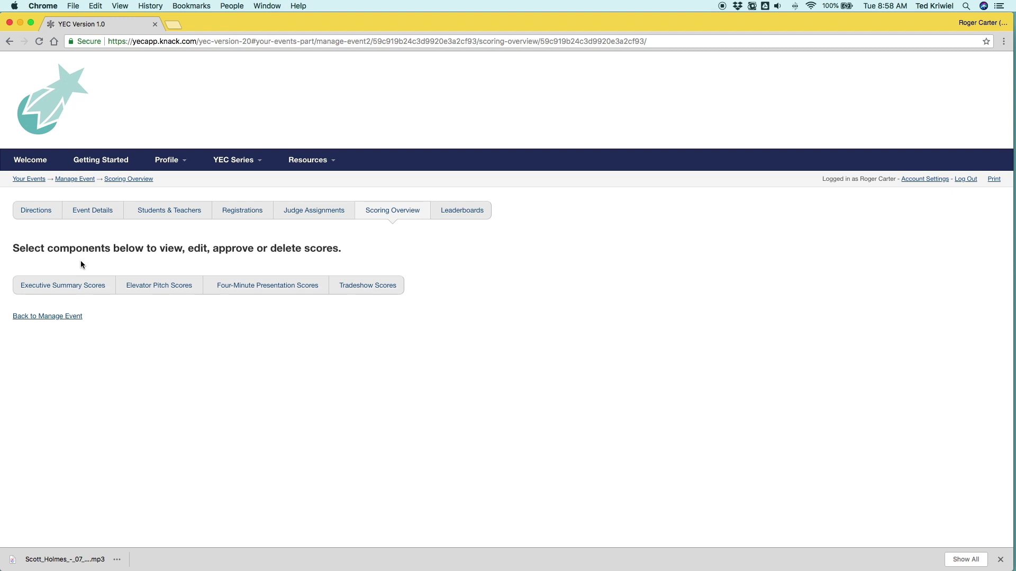
Step: Open the Executive Summary scores and review each business's average (35/125 completed)
{"action": "left_click", "coordinate": [61, 285]}
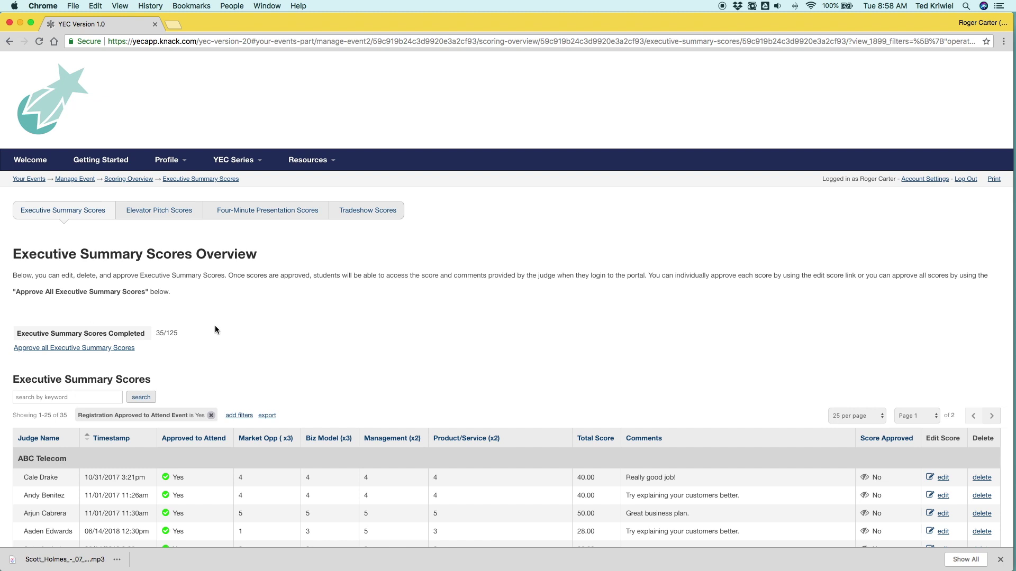
{"action": "scroll", "coordinate": [215, 328], "scroll_direction": "down", "scroll_amount": 3}
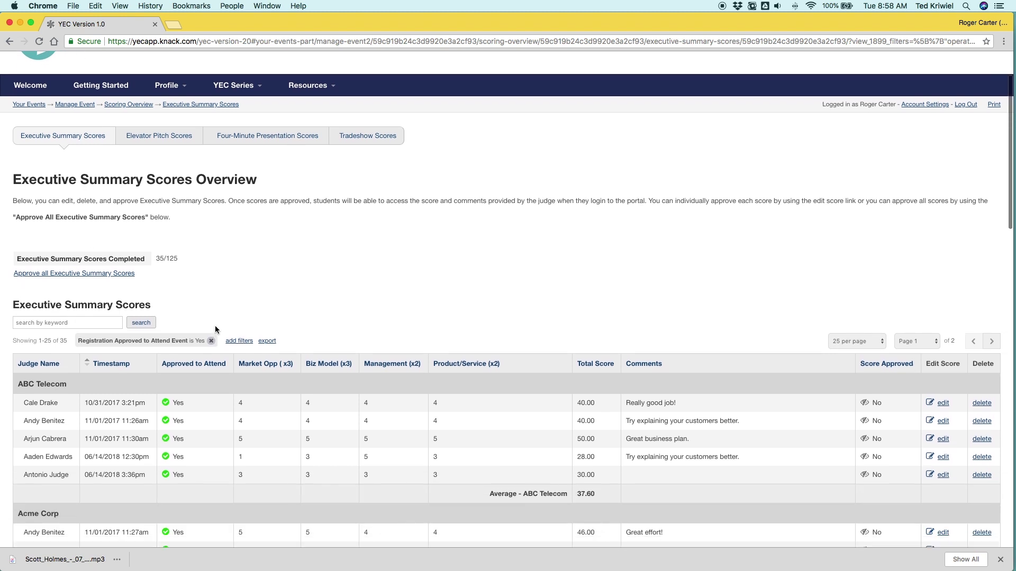
{"action": "scroll", "coordinate": [215, 326], "scroll_direction": "down", "scroll_amount": 1}
{"action": "scroll", "coordinate": [239, 418], "scroll_direction": "down", "scroll_amount": 2}
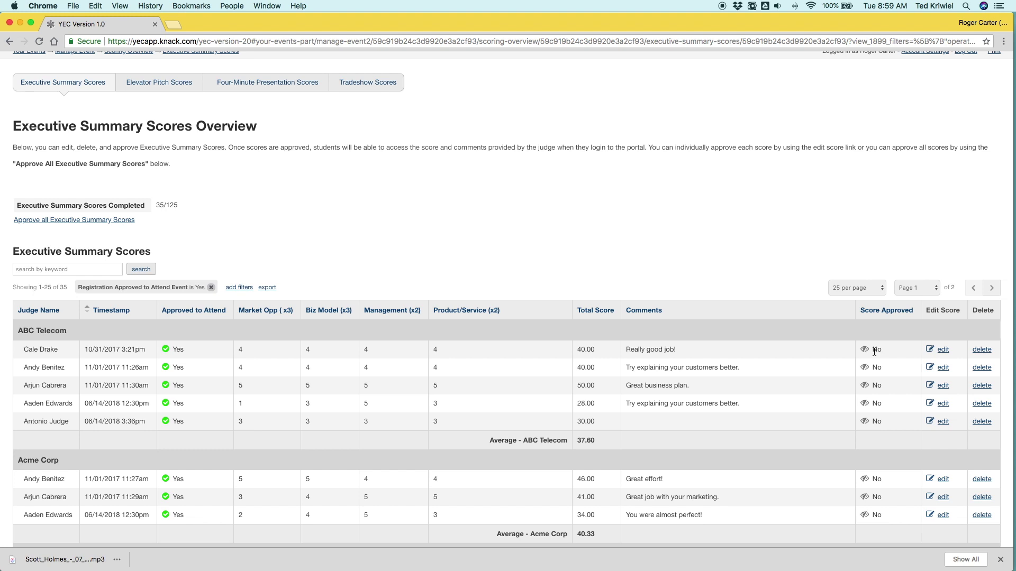
{"action": "scroll", "coordinate": [874, 352], "scroll_direction": "up", "scroll_amount": 1}
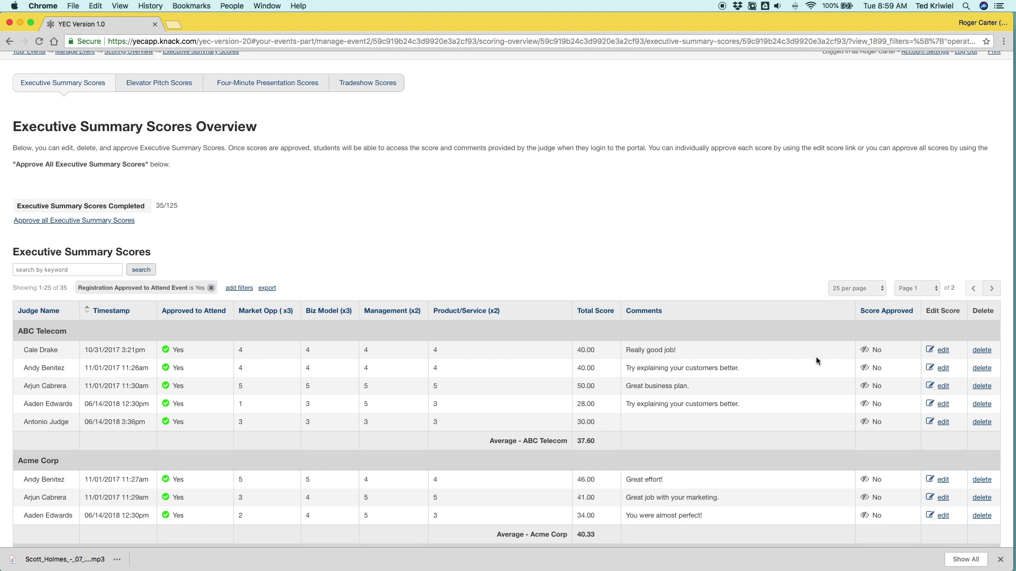
{"action": "scroll", "coordinate": [582, 400], "scroll_direction": "down", "scroll_amount": 4}
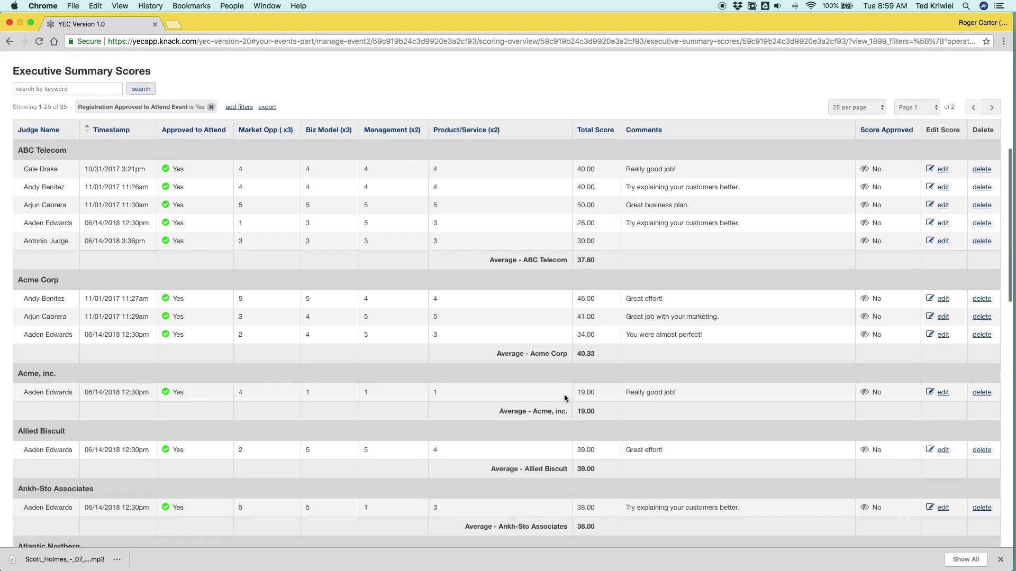
{"action": "scroll", "coordinate": [107, 221], "scroll_direction": "up", "scroll_amount": 2}
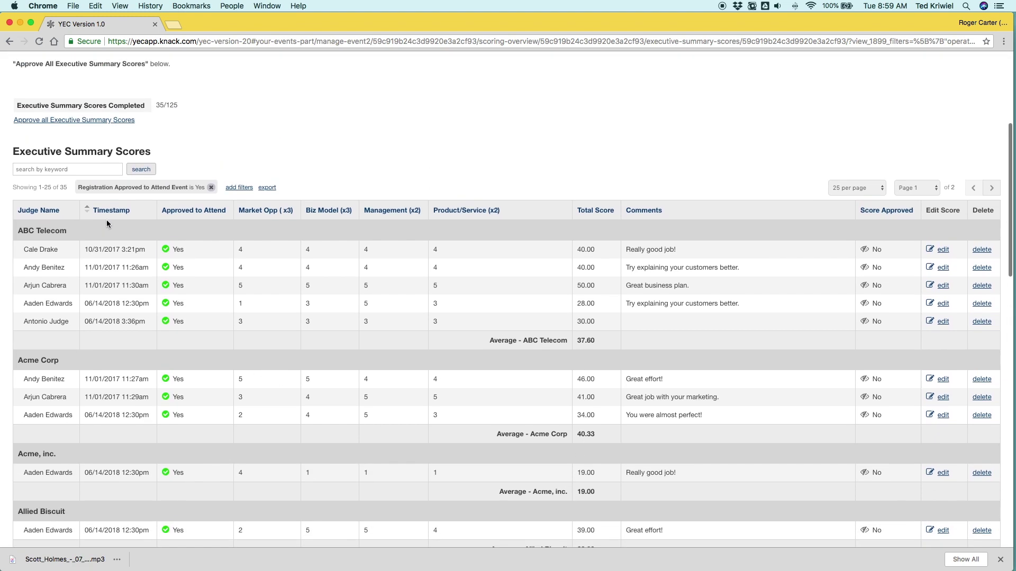
Step: Export the Executive Summary scores as a Commas (.csv) file
{"action": "left_click", "coordinate": [268, 188]}
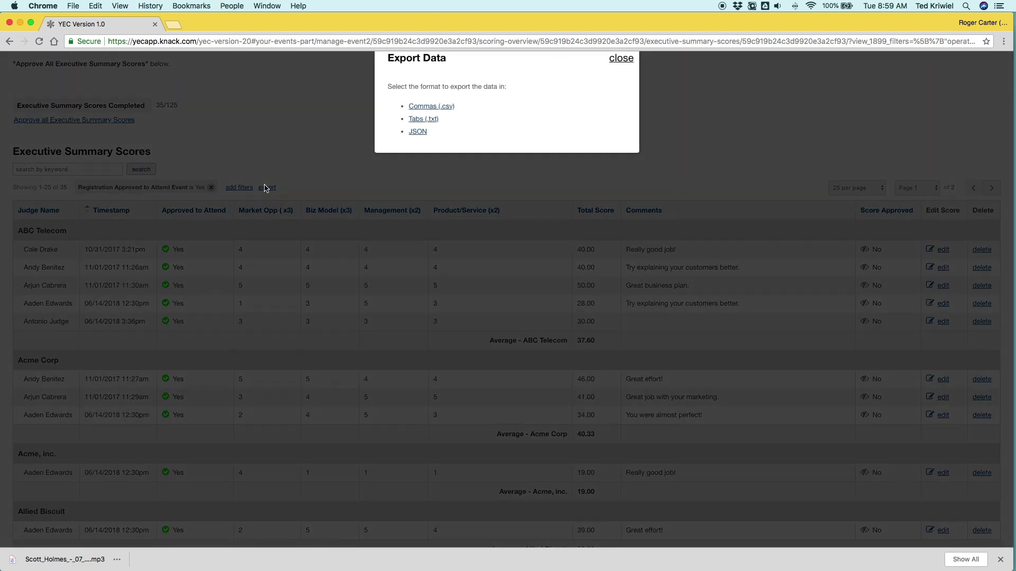
{"action": "left_click", "coordinate": [426, 108]}
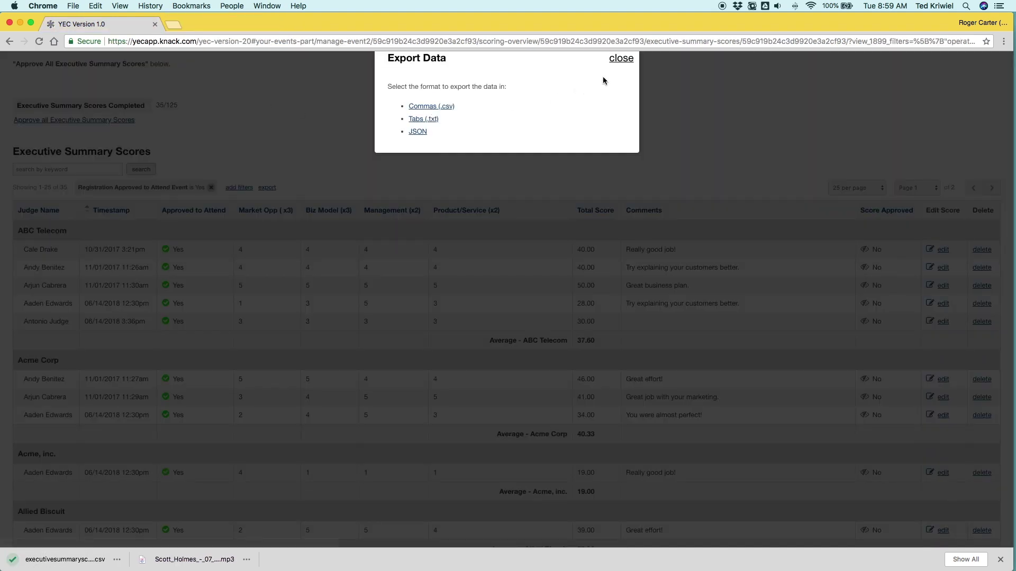
{"action": "left_click", "coordinate": [622, 59]}
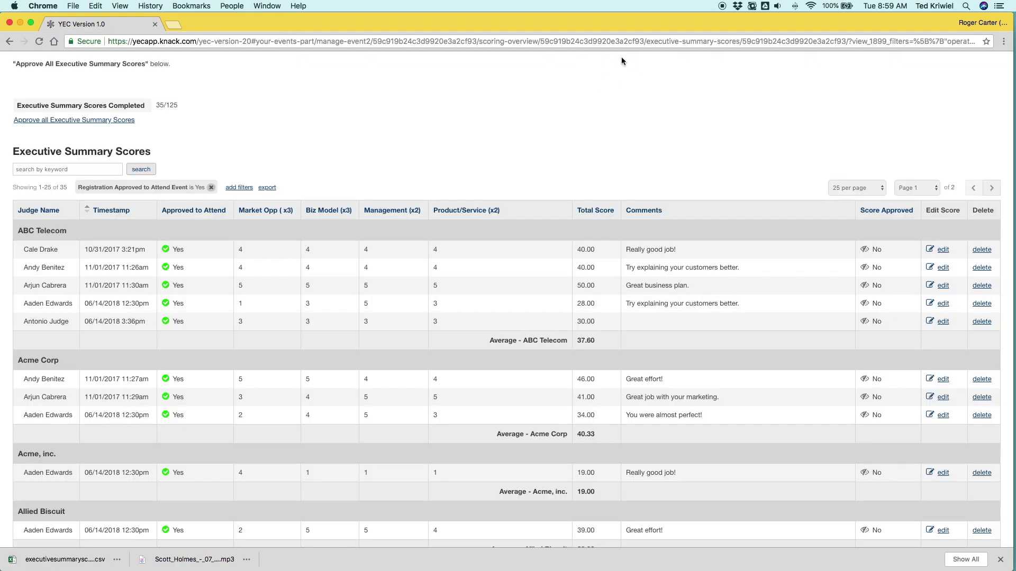
Step: Search the scores for 'Allied', then clear the search to list all scores again
{"action": "left_click", "coordinate": [48, 170]}
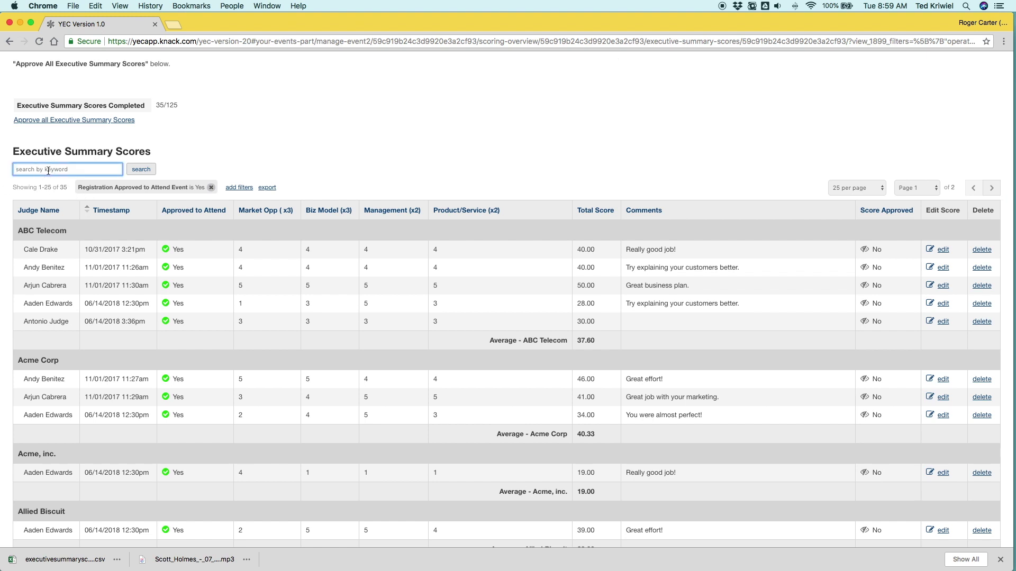
{"action": "type", "text": "Allied"}
{"action": "key", "text": "Return"}
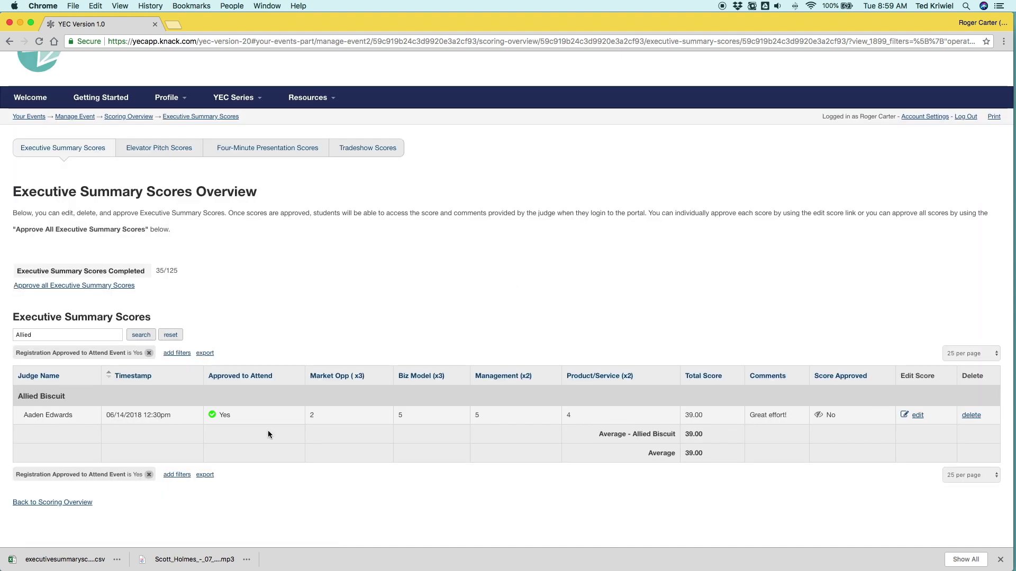
{"action": "left_click", "coordinate": [38, 334]}
{"action": "key", "text": "super+a"}
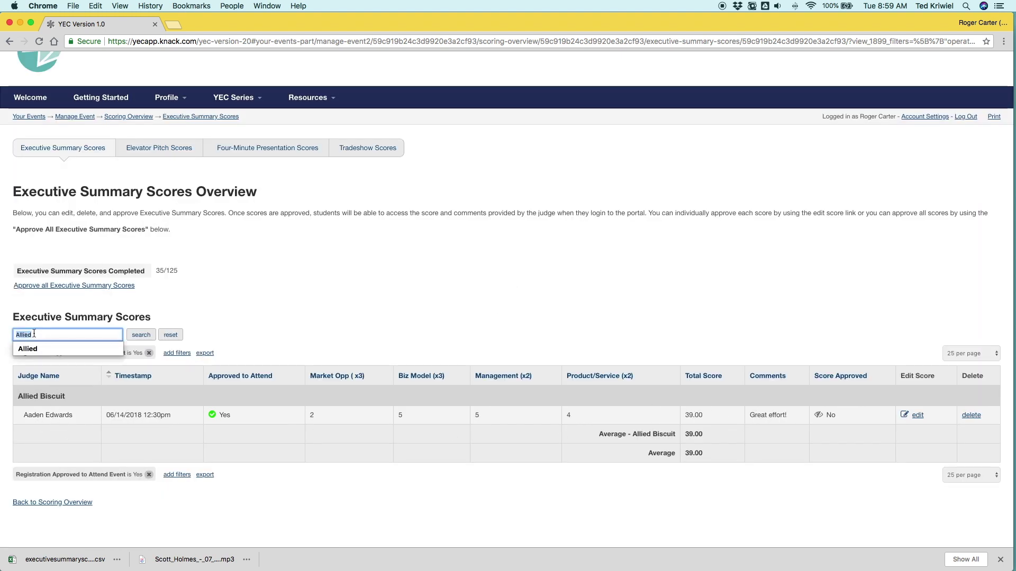
{"action": "key", "text": "BackSpace"}
{"action": "left_click", "coordinate": [168, 335]}
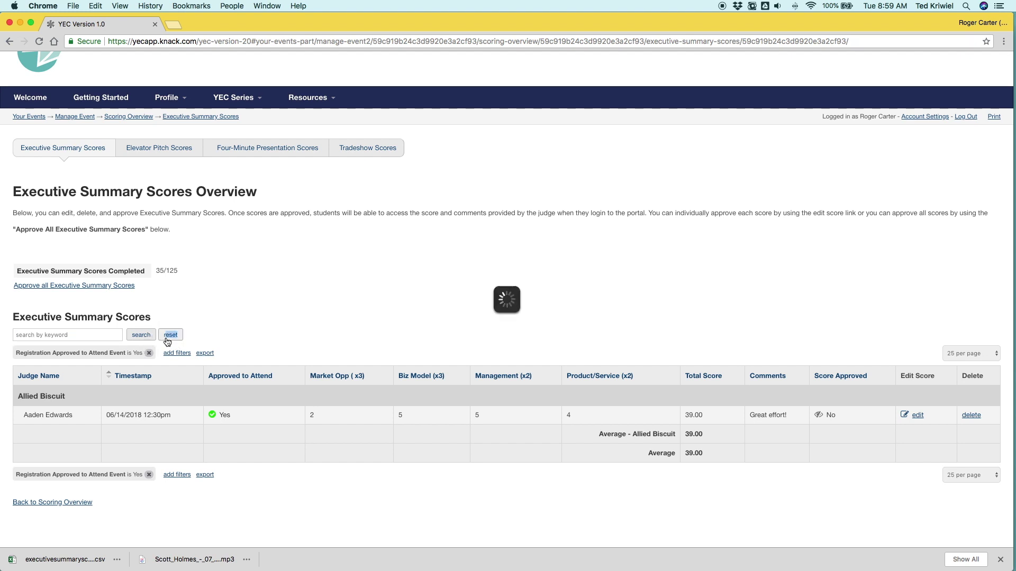
{"action": "scroll", "coordinate": [114, 220], "scroll_direction": "up", "scroll_amount": 3}
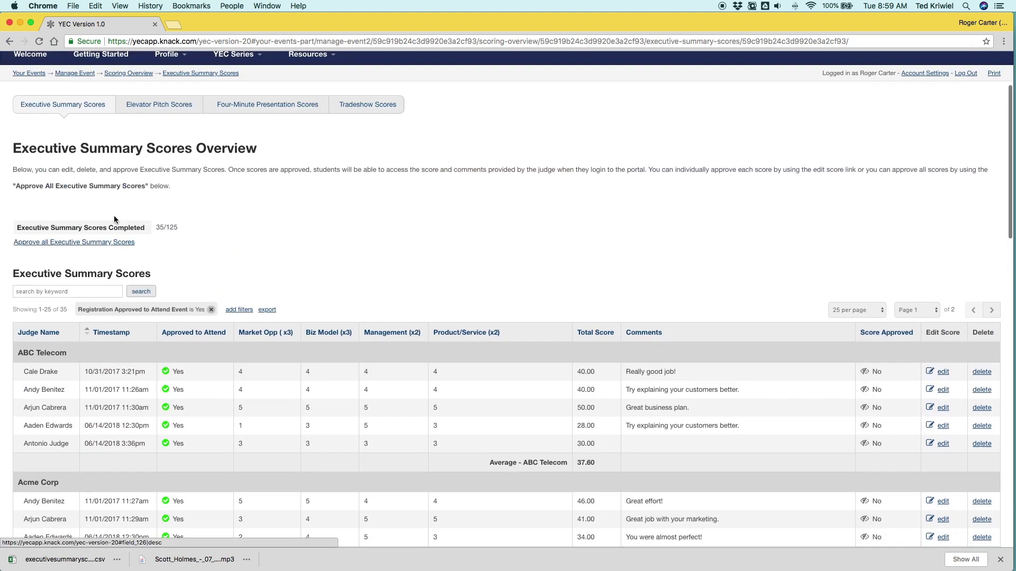
{"action": "left_click", "coordinate": [148, 104]}
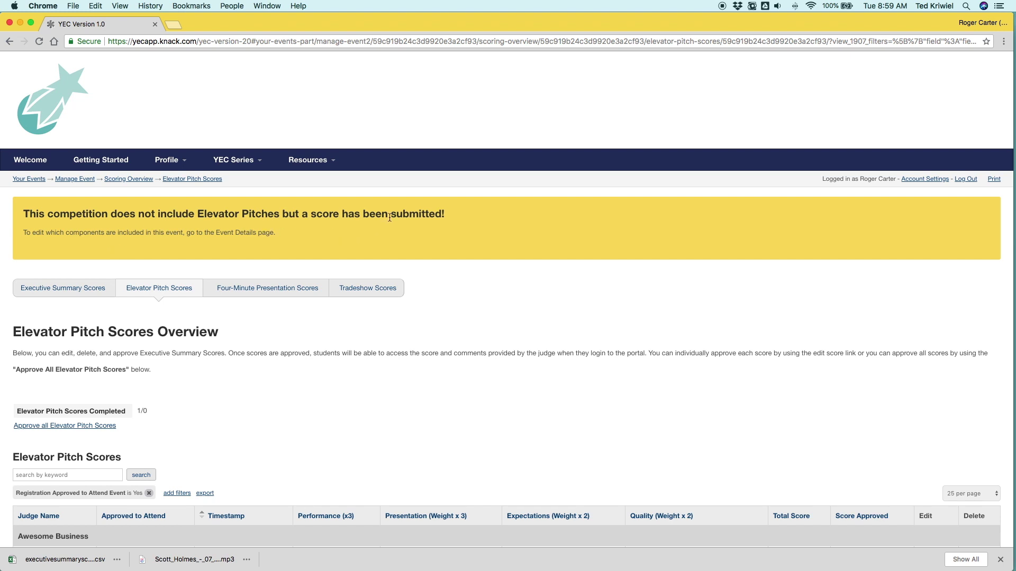
Step: Delete the Awesome Business elevator pitch score and confirm no Elevator Pitch scores remain
{"action": "scroll", "coordinate": [391, 262], "scroll_direction": "down", "scroll_amount": 5}
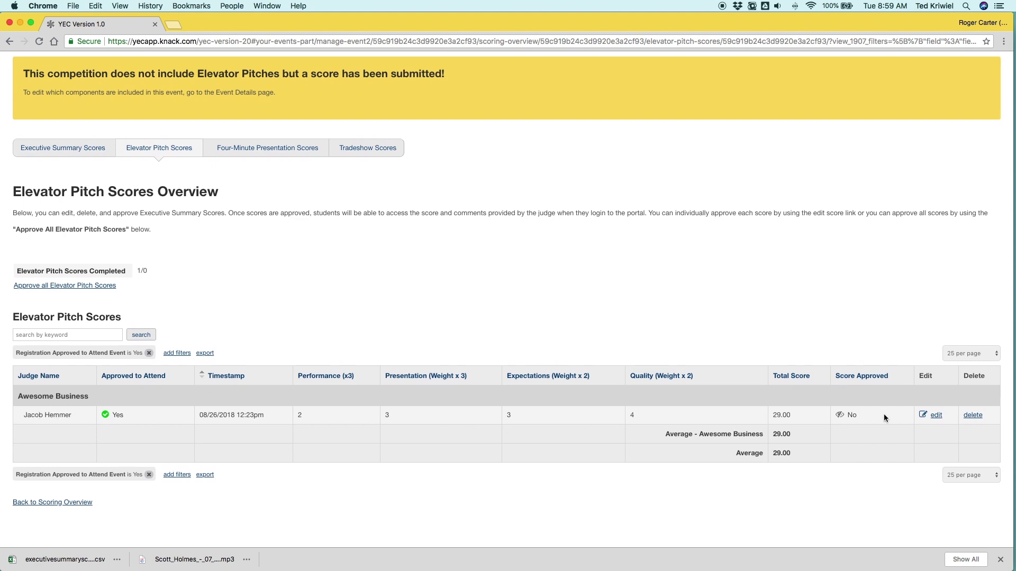
{"action": "left_click", "coordinate": [973, 416]}
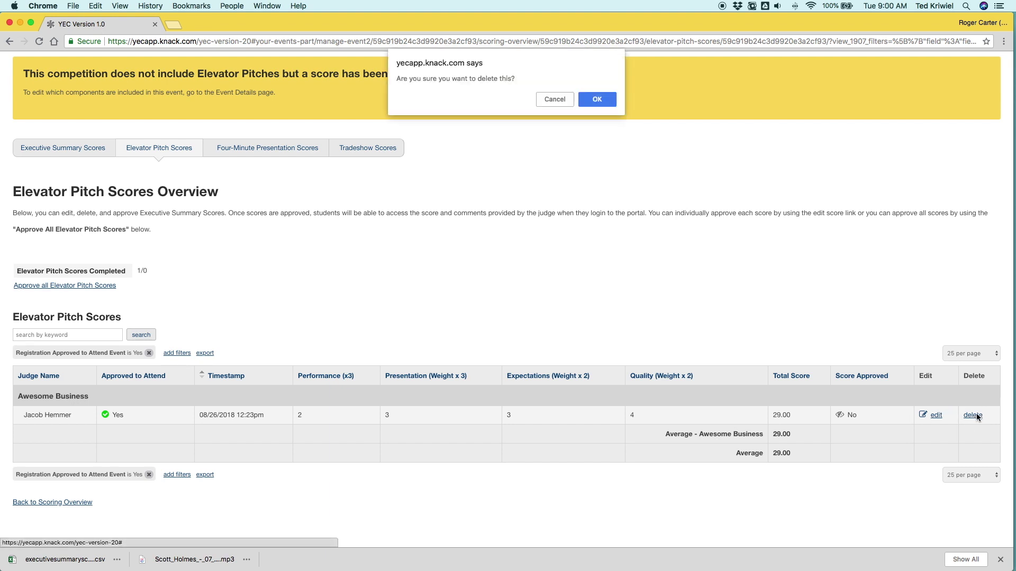
{"action": "left_click", "coordinate": [598, 100]}
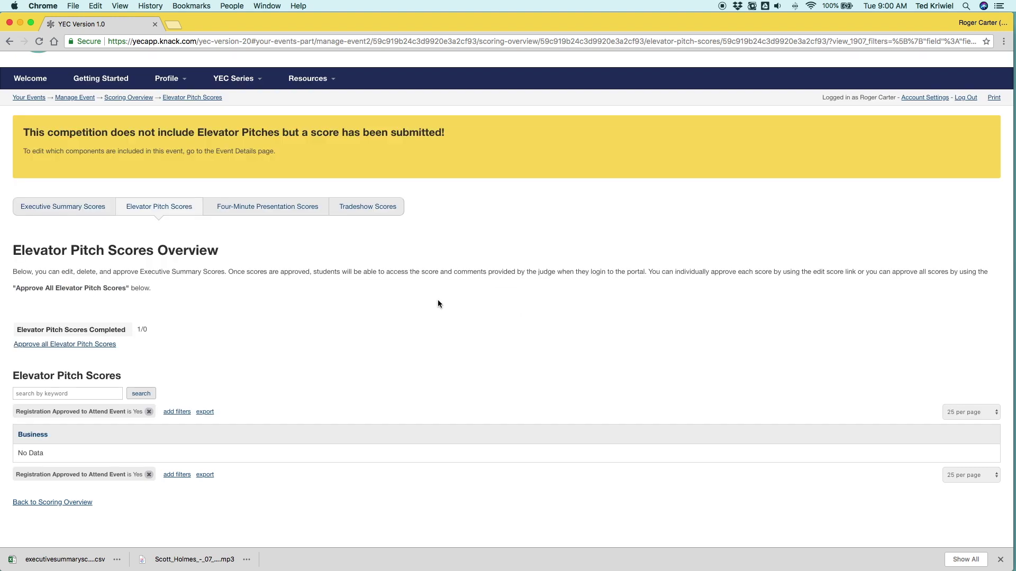
{"action": "left_click", "coordinate": [100, 207]}
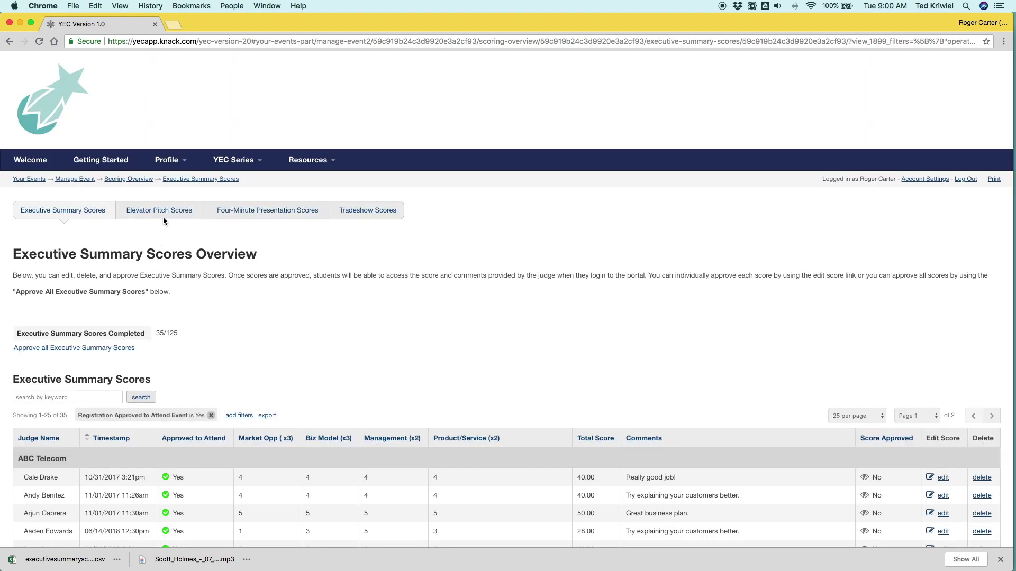
{"action": "left_click", "coordinate": [149, 214]}
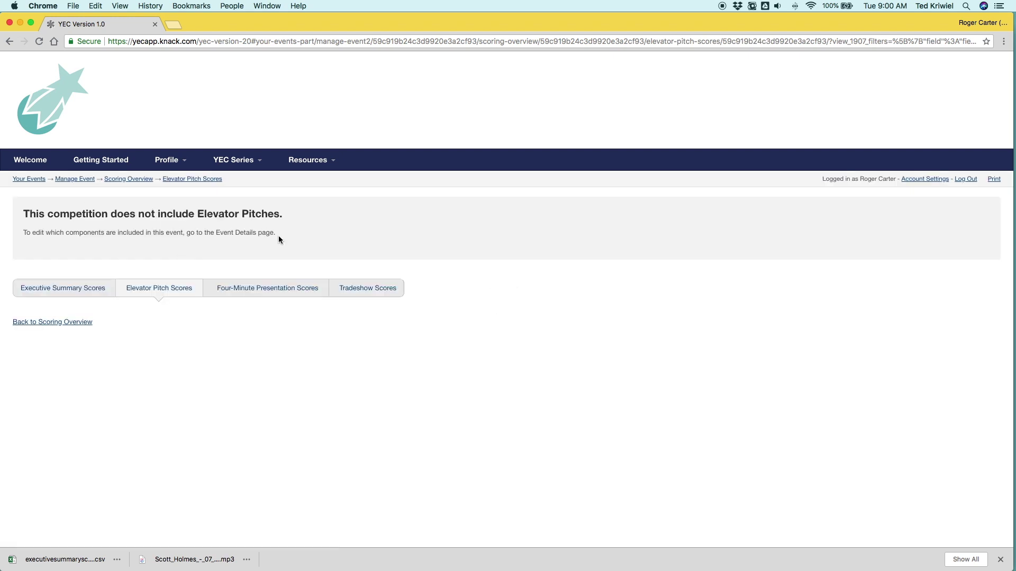
Step: Look through the Four-Minute Presentation, then Tradeshow scores, and go back to Executive Summary Scores
{"action": "left_click", "coordinate": [258, 293]}
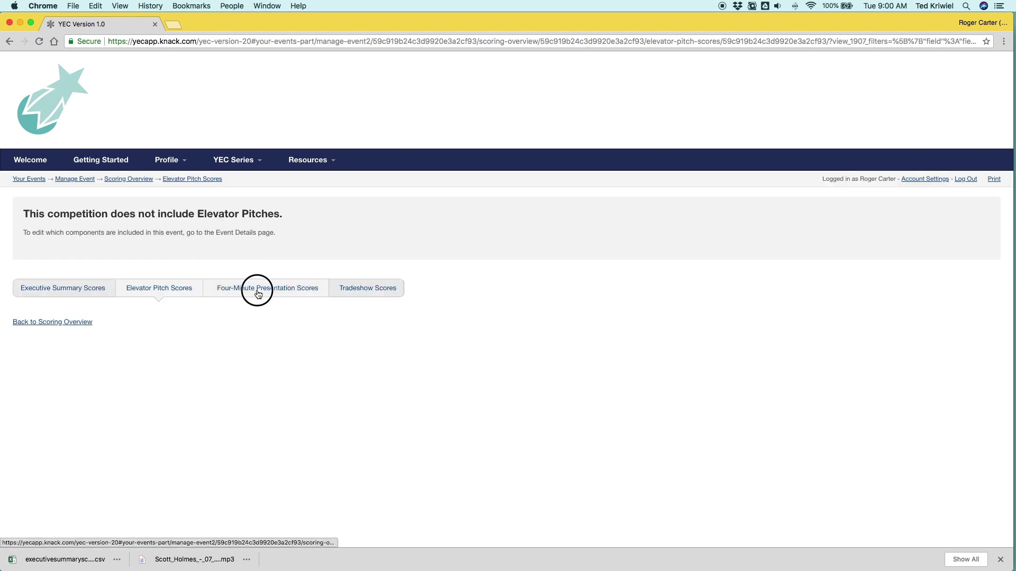
{"action": "scroll", "coordinate": [252, 352], "scroll_direction": "down", "scroll_amount": 5}
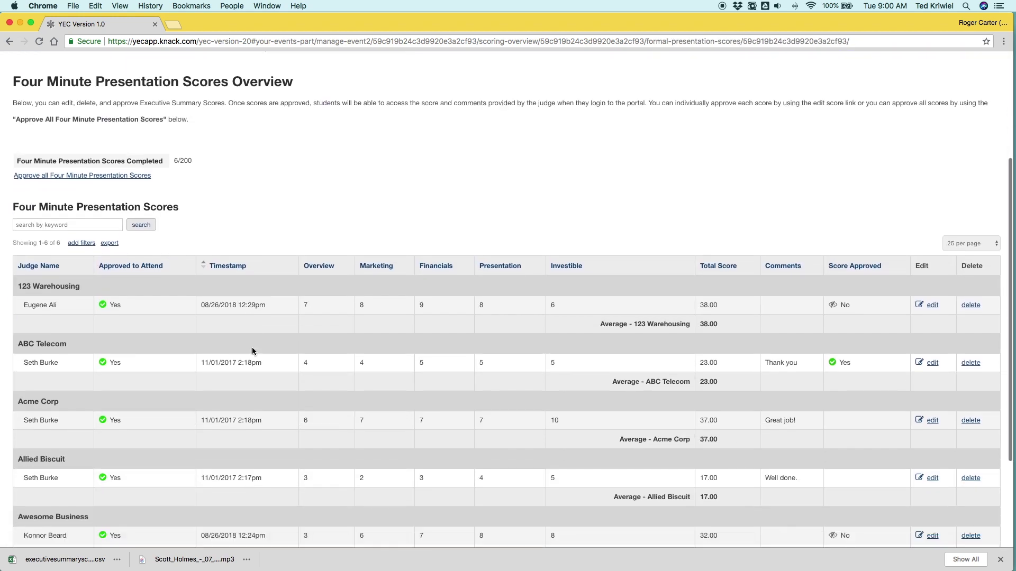
{"action": "scroll", "coordinate": [252, 352], "scroll_direction": "up", "scroll_amount": 1}
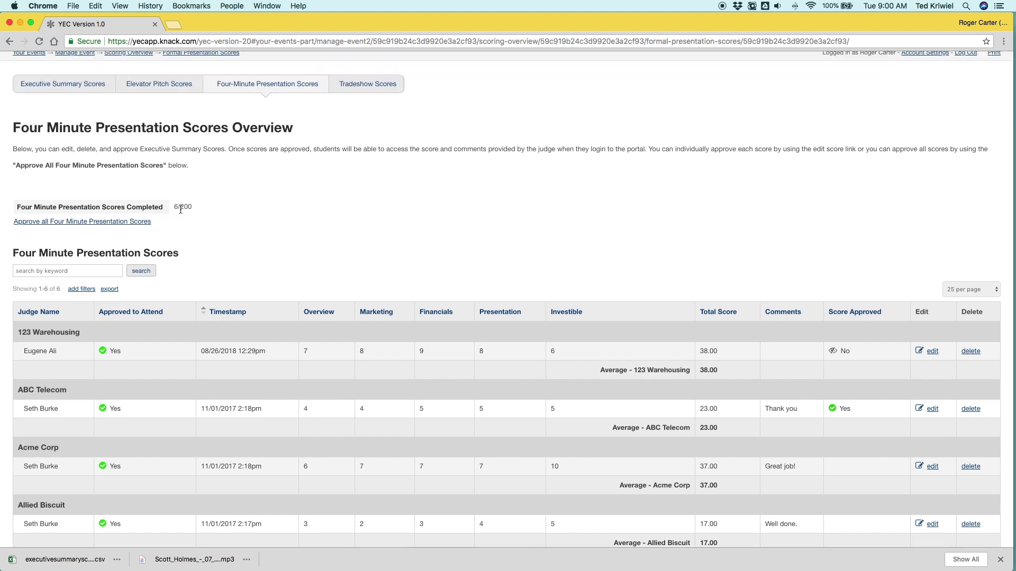
{"action": "scroll", "coordinate": [284, 196], "scroll_direction": "up", "scroll_amount": 2}
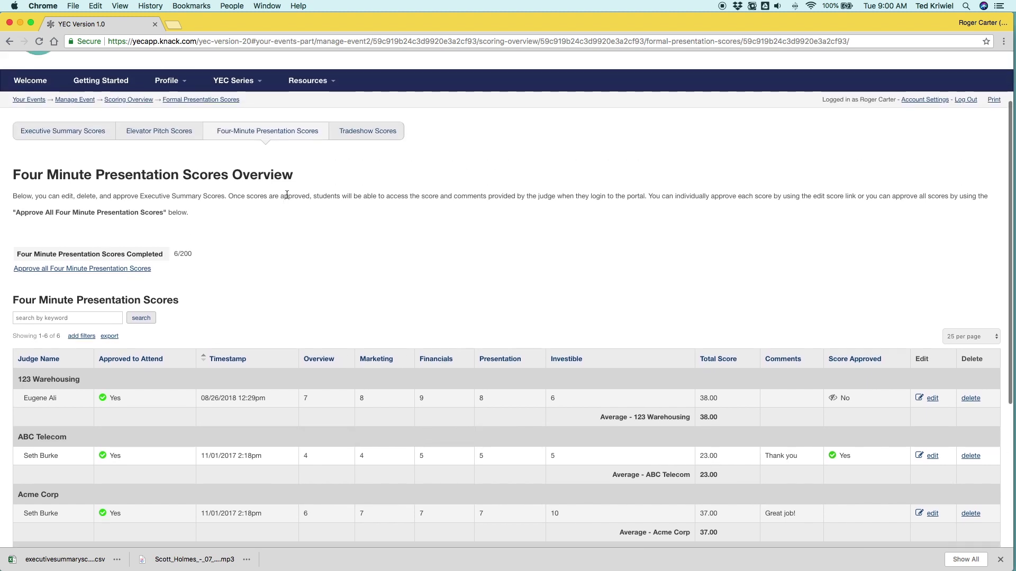
{"action": "left_click", "coordinate": [384, 135]}
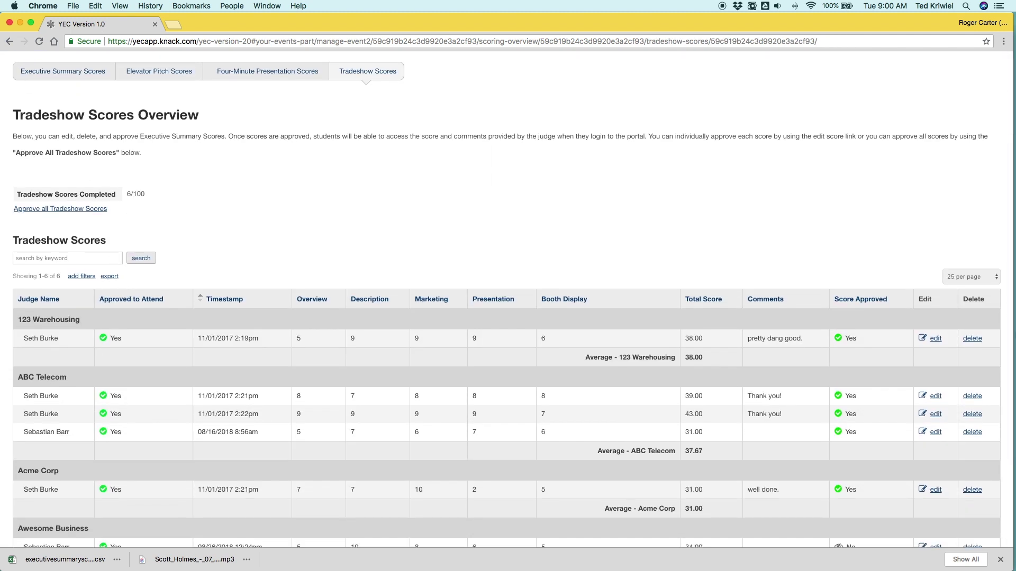
{"action": "scroll", "coordinate": [183, 248], "scroll_direction": "up", "scroll_amount": 5}
{"action": "left_click", "coordinate": [100, 212]}
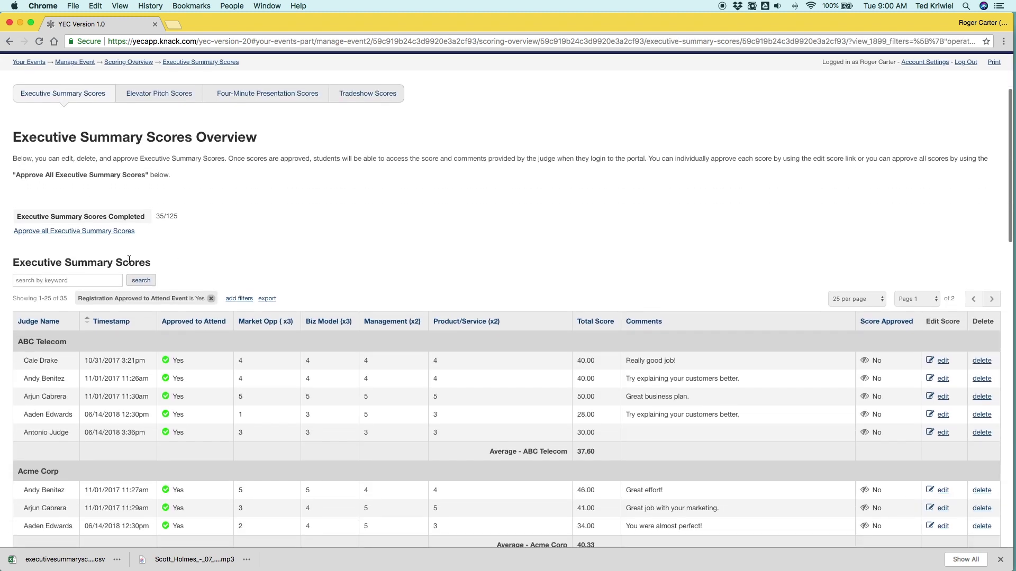
Step: Approve all Executive Summary scores at once and wait for the success message
{"action": "left_click", "coordinate": [101, 233]}
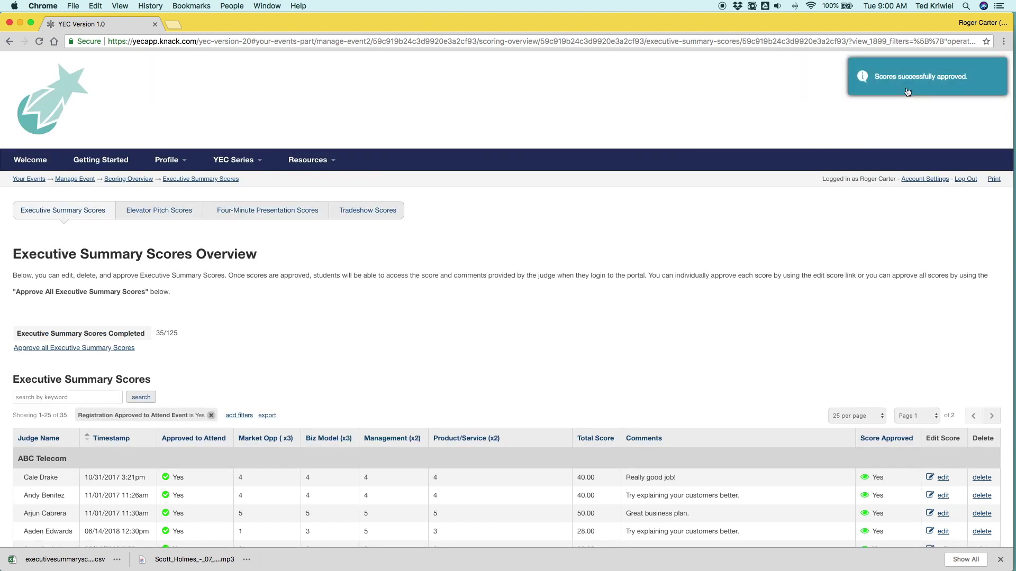
{"action": "scroll", "coordinate": [369, 347], "scroll_direction": "down", "scroll_amount": 6}
{"action": "scroll", "coordinate": [366, 347], "scroll_direction": "down", "scroll_amount": 13}
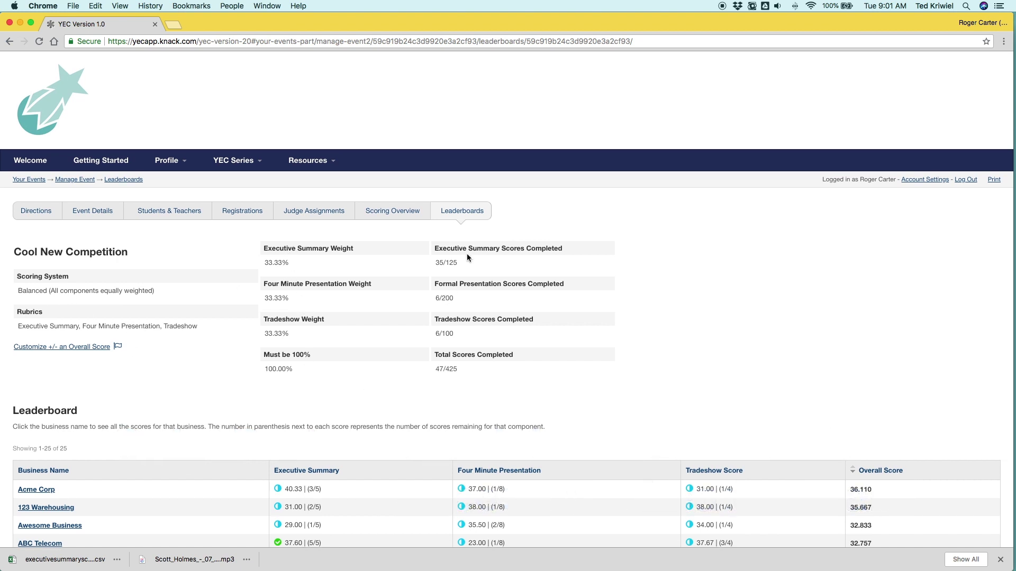
Step: Scroll the leaderboard, led by Acme Corp at 36.110, and open ABC Telecom's business details
{"action": "scroll", "coordinate": [465, 253], "scroll_direction": "down", "scroll_amount": 1}
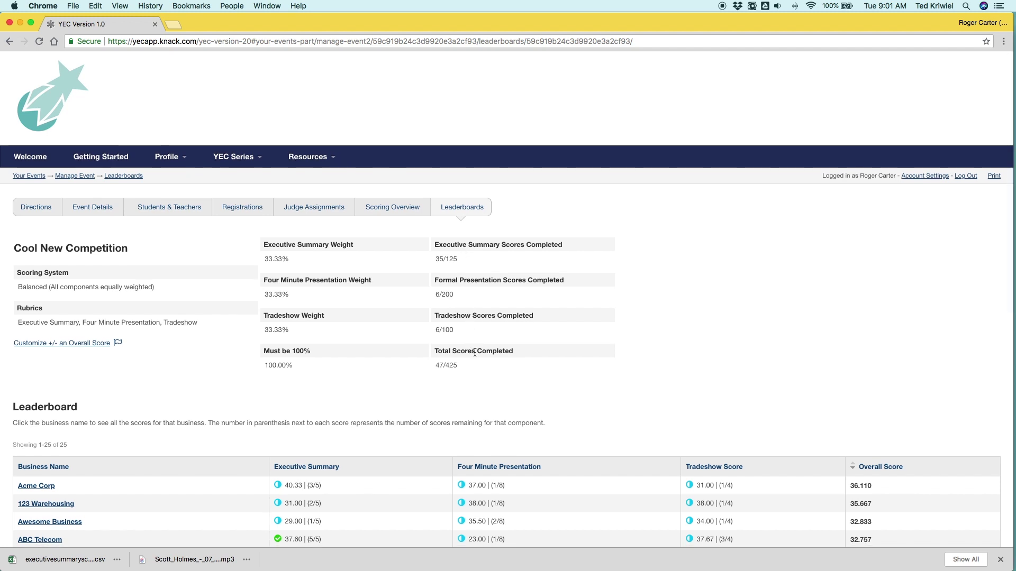
{"action": "scroll", "coordinate": [479, 378], "scroll_direction": "down", "scroll_amount": 10}
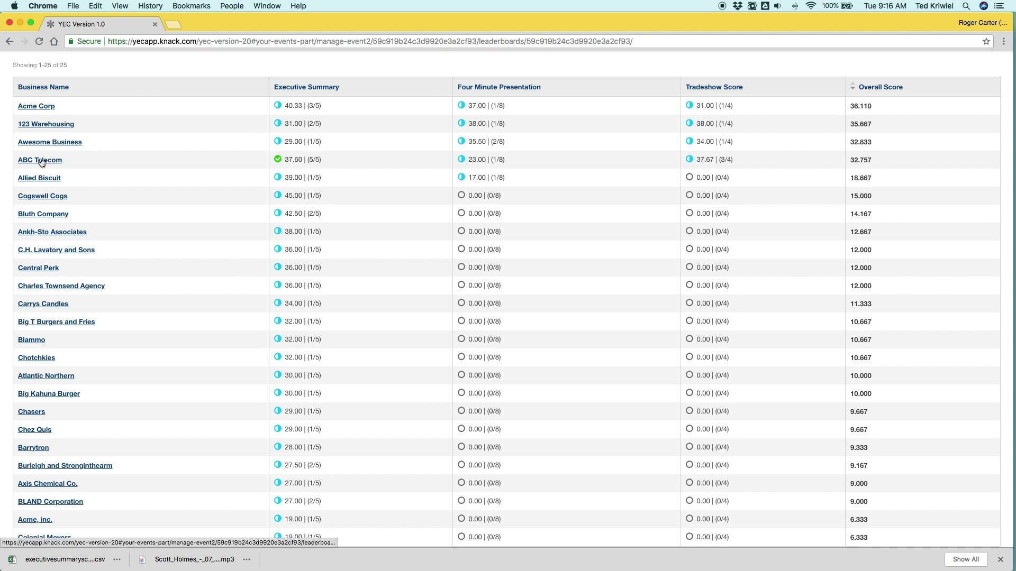
{"action": "left_click", "coordinate": [41, 162]}
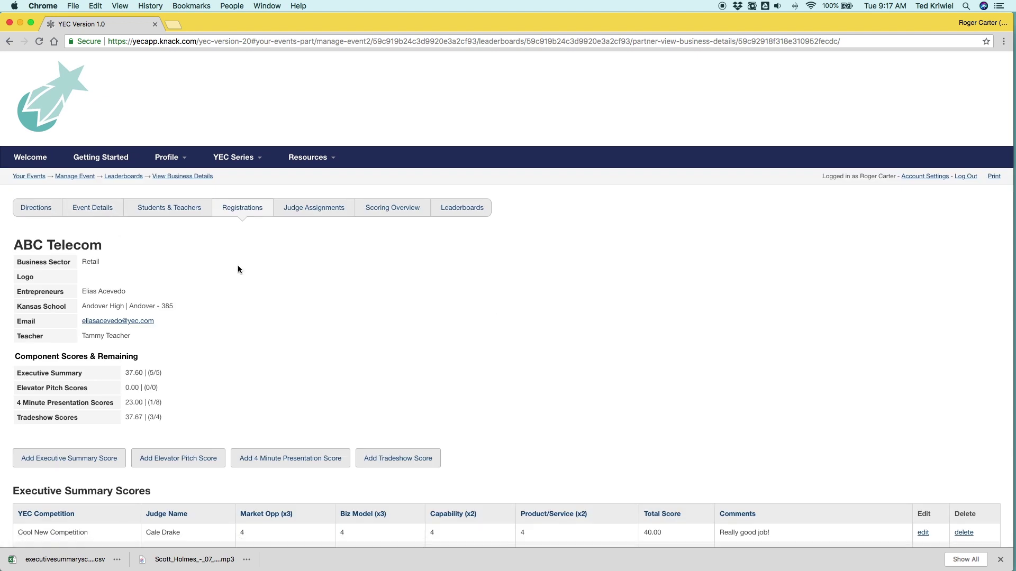
{"action": "scroll", "coordinate": [237, 265], "scroll_direction": "down", "scroll_amount": 2}
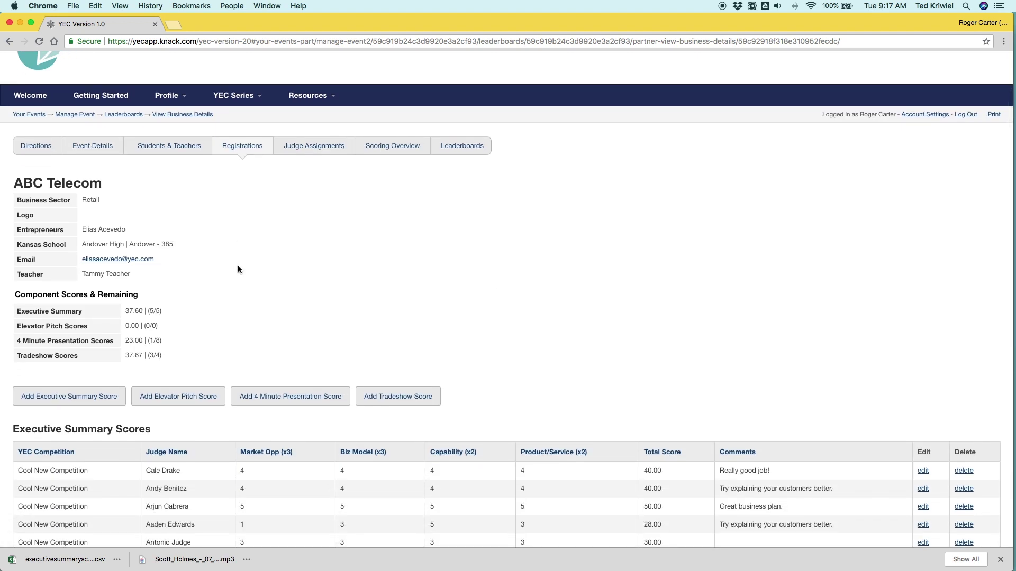
{"action": "scroll", "coordinate": [228, 262], "scroll_direction": "down", "scroll_amount": 5}
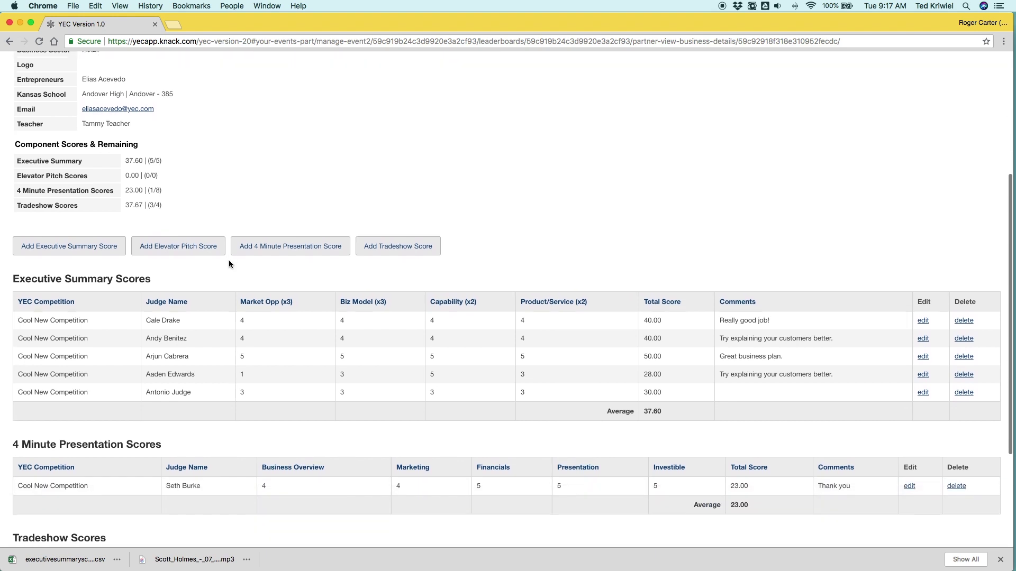
{"action": "scroll", "coordinate": [160, 348], "scroll_direction": "down", "scroll_amount": 4}
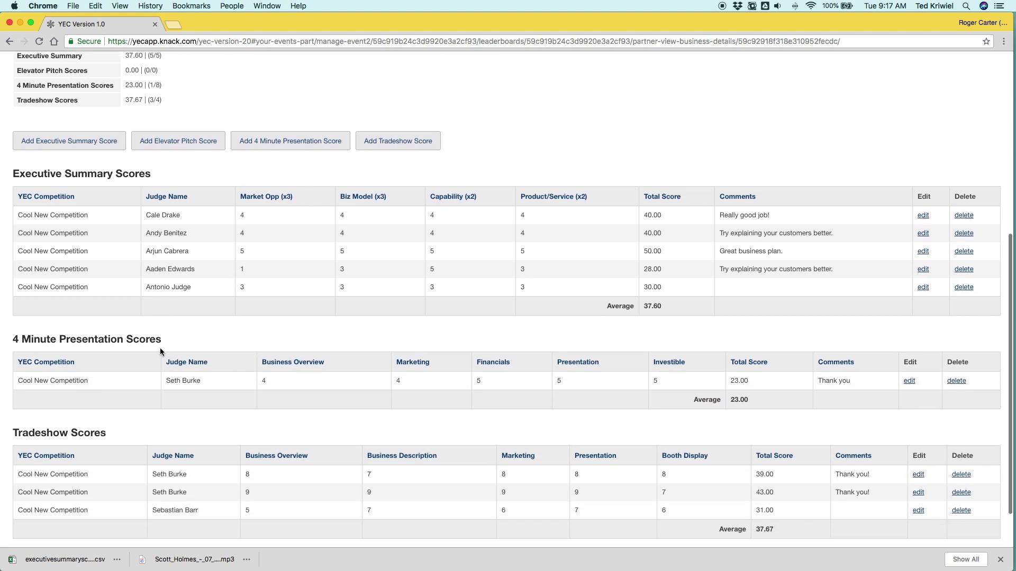
{"action": "scroll", "coordinate": [159, 365], "scroll_direction": "down", "scroll_amount": 1}
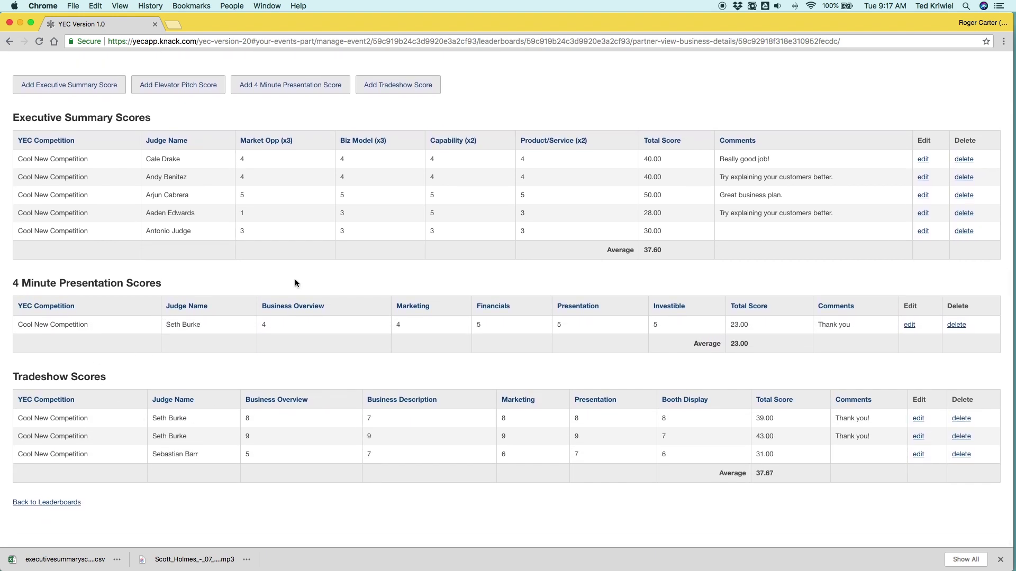
{"action": "scroll", "coordinate": [290, 278], "scroll_direction": "up", "scroll_amount": 3}
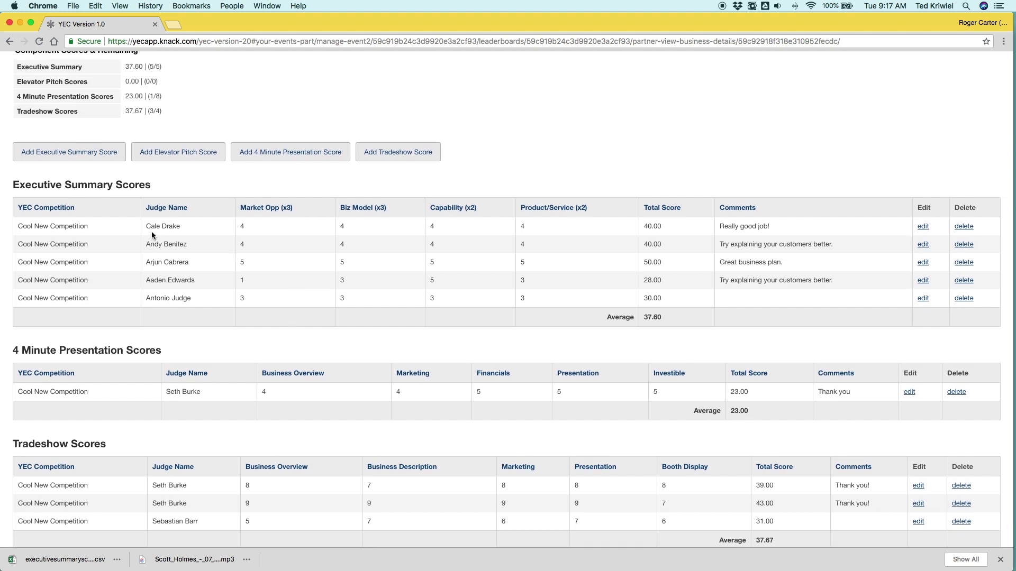
{"action": "scroll", "coordinate": [151, 231], "scroll_direction": "up", "scroll_amount": 2}
{"action": "scroll", "coordinate": [151, 231], "scroll_direction": "up", "scroll_amount": 3}
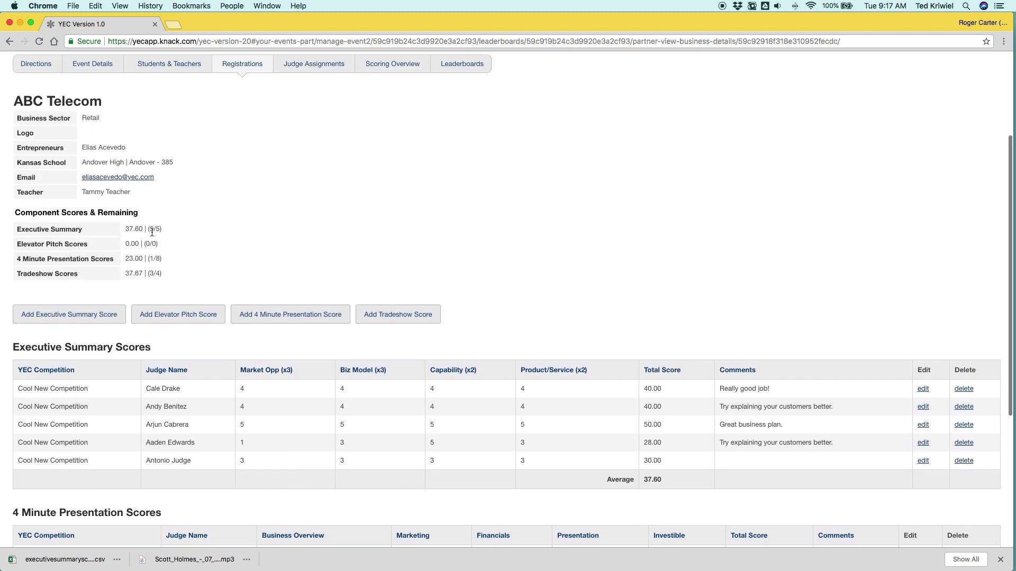
{"action": "left_click", "coordinate": [81, 315]}
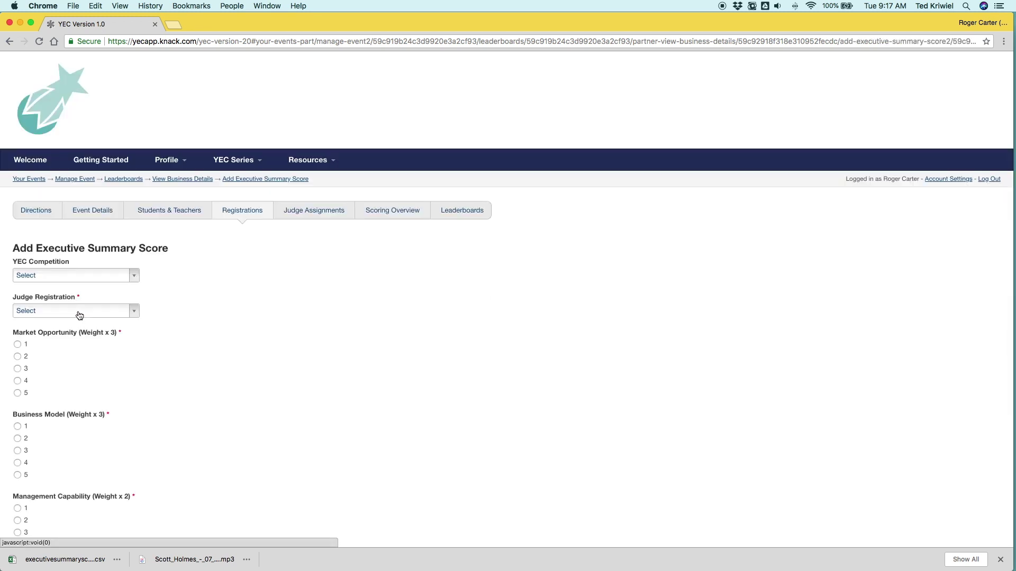
Step: Start a new Executive Summary score for Cool New Competition and select the judge
{"action": "left_click", "coordinate": [55, 280]}
{"action": "left_click", "coordinate": [53, 320]}
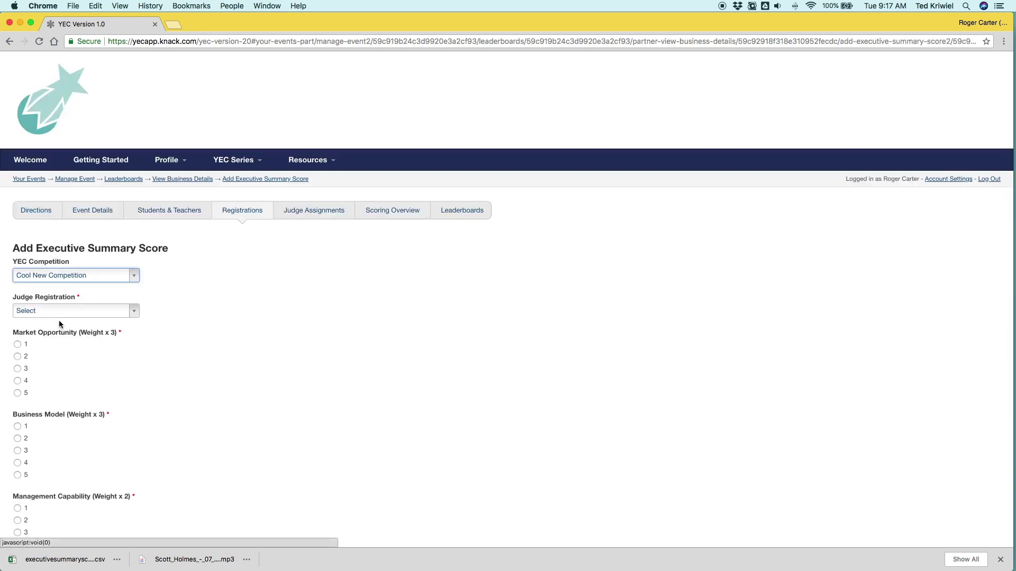
{"action": "left_click", "coordinate": [56, 313]}
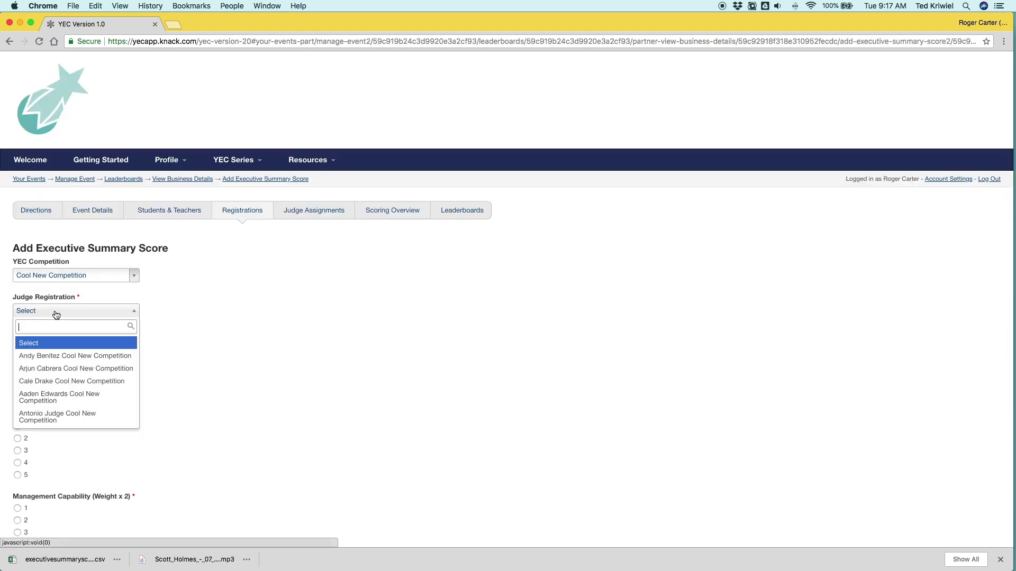
{"action": "left_click", "coordinate": [60, 416]}
Step: Rate Market Opportunity 5 and the other three criteria 4, submit the 43.00 score, and return to ABC Telecom's details
{"action": "scroll", "coordinate": [70, 415], "scroll_direction": "down", "scroll_amount": 4}
{"action": "left_click", "coordinate": [19, 295]}
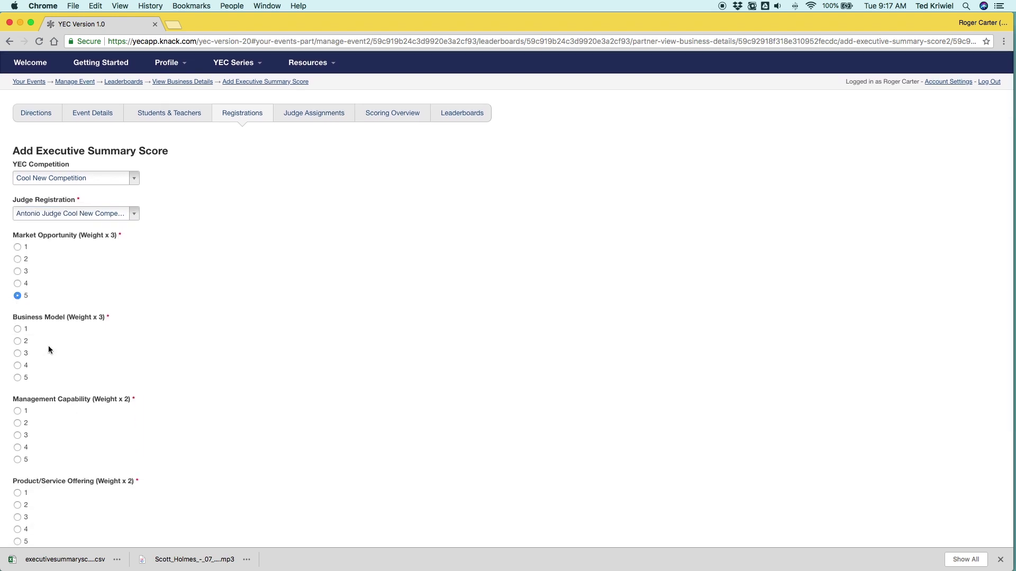
{"action": "scroll", "coordinate": [50, 349], "scroll_direction": "down", "scroll_amount": 2}
{"action": "left_click", "coordinate": [18, 304]}
{"action": "left_click", "coordinate": [18, 387]}
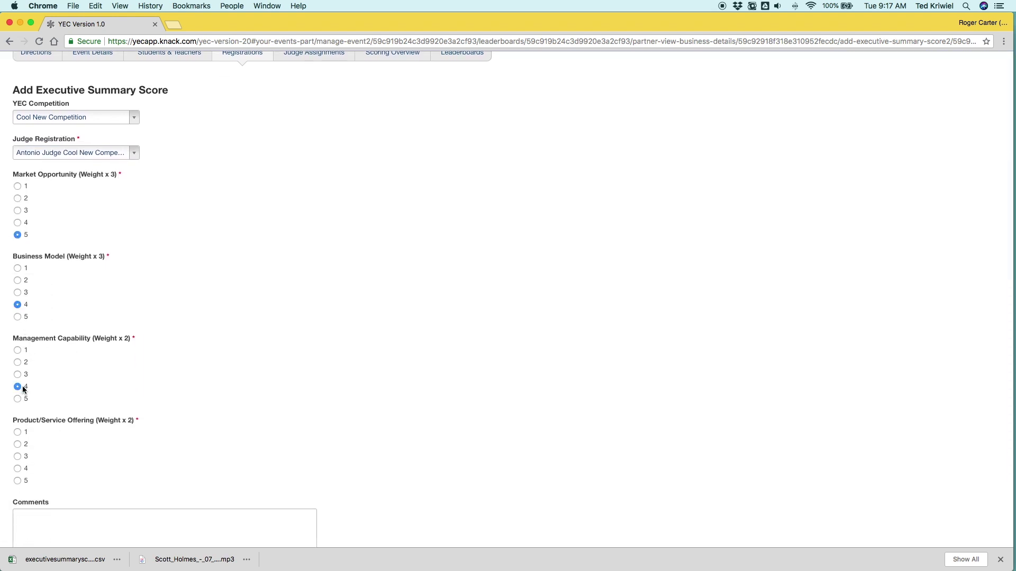
{"action": "scroll", "coordinate": [37, 391], "scroll_direction": "down", "scroll_amount": 2}
{"action": "left_click", "coordinate": [18, 397]}
{"action": "scroll", "coordinate": [31, 402], "scroll_direction": "down", "scroll_amount": 1}
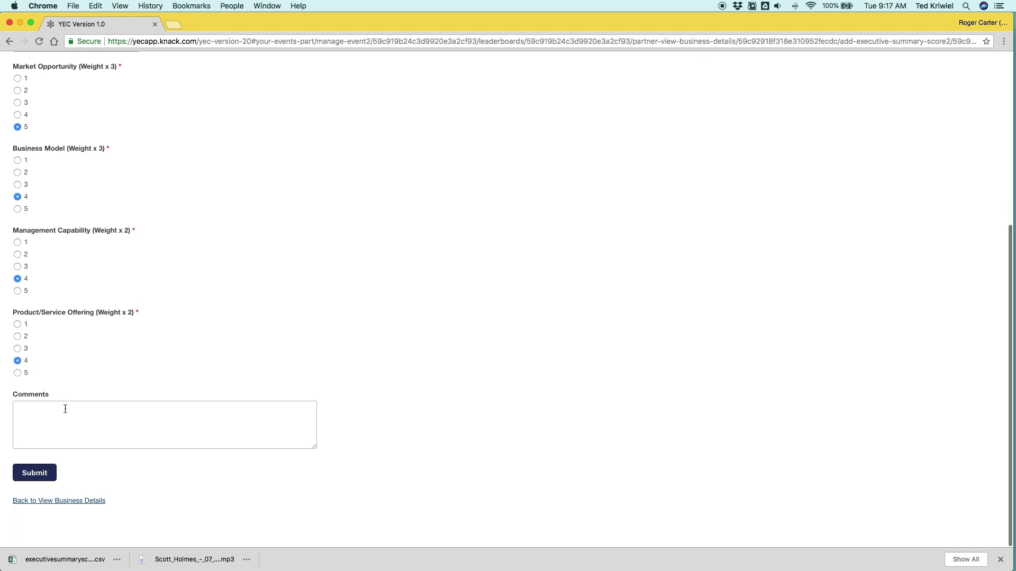
{"action": "left_click", "coordinate": [37, 475]}
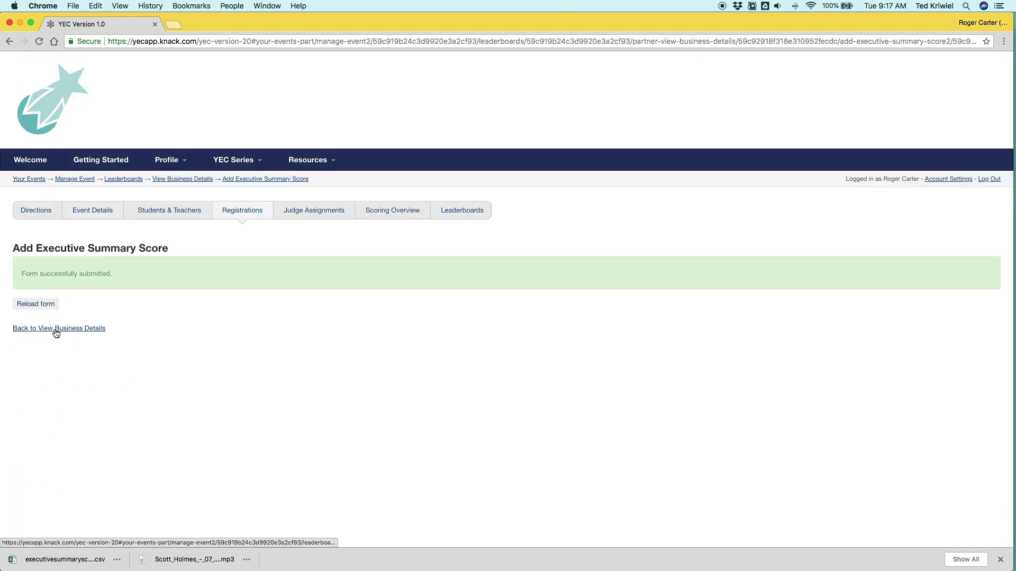
{"action": "left_click", "coordinate": [56, 329]}
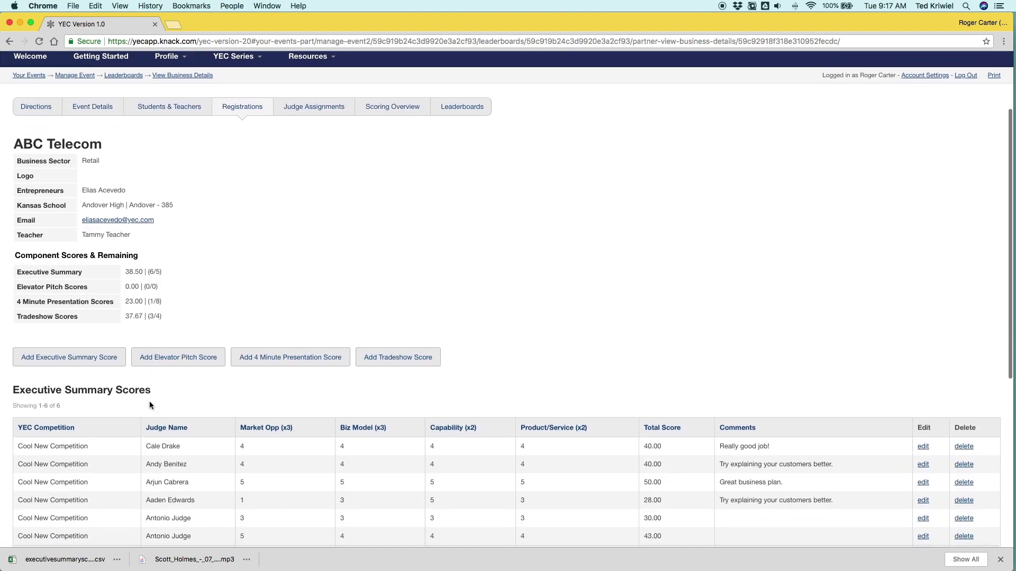
Step: Find ABC Telecom's red 38.50 (6/5) Executive Summary on the Cool New Competition leaderboard and open its details
{"action": "scroll", "coordinate": [124, 430], "scroll_direction": "down", "scroll_amount": 3}
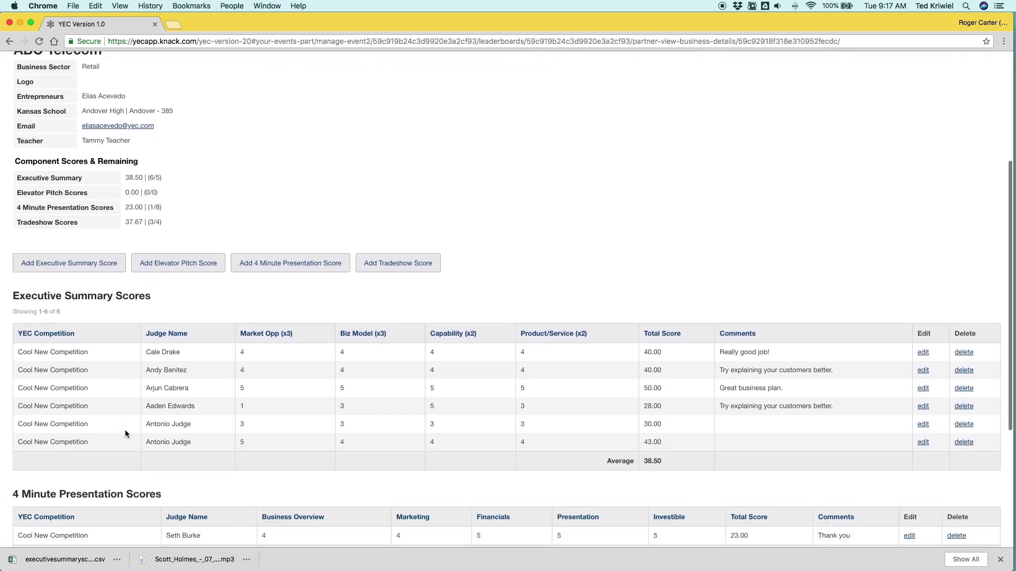
{"action": "scroll", "coordinate": [184, 364], "scroll_direction": "up", "scroll_amount": 6}
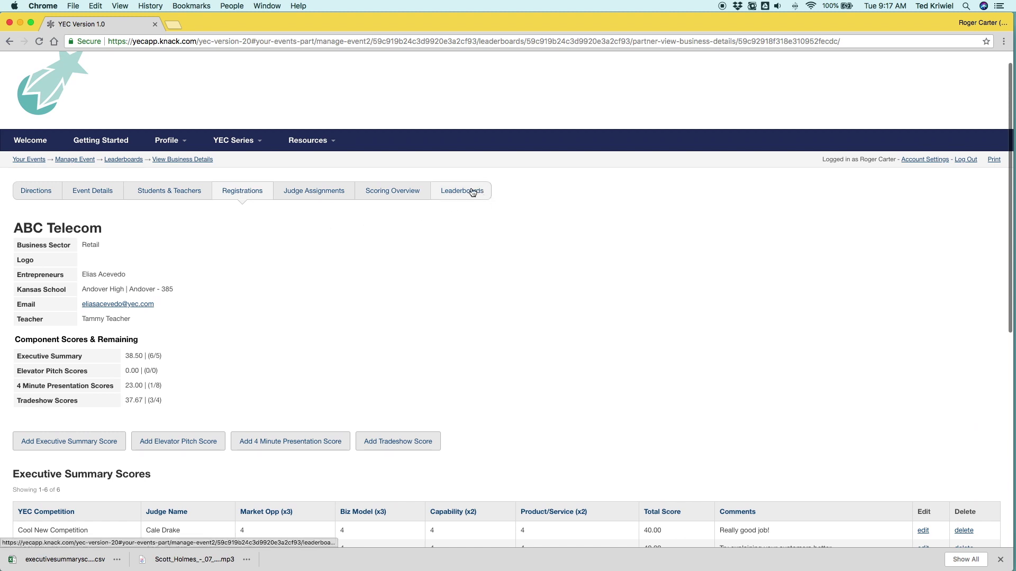
{"action": "left_click", "coordinate": [468, 191]}
{"action": "scroll", "coordinate": [297, 367], "scroll_direction": "down", "scroll_amount": 1}
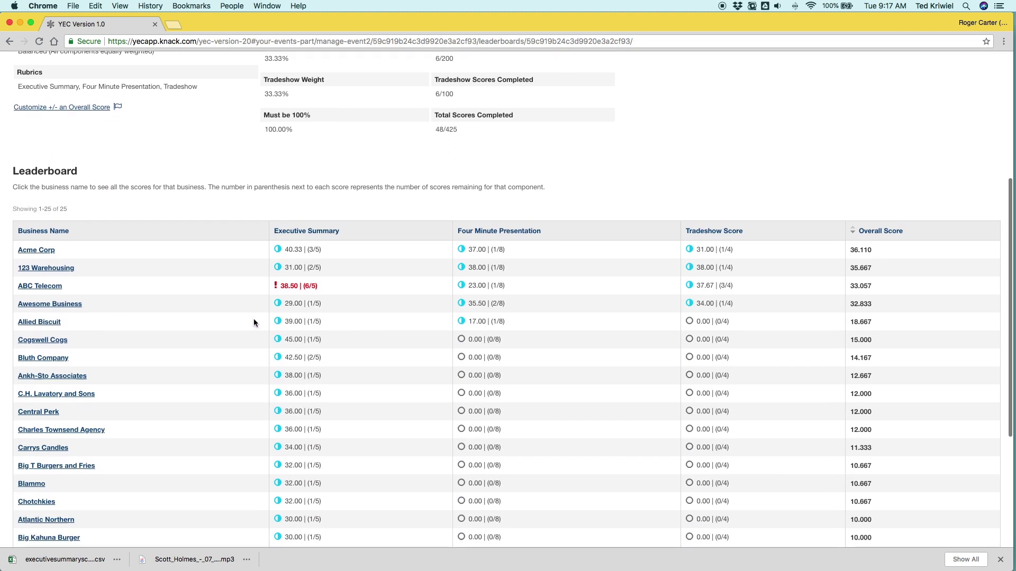
{"action": "scroll", "coordinate": [326, 291], "scroll_direction": "down", "scroll_amount": 2}
{"action": "scroll", "coordinate": [326, 290], "scroll_direction": "down", "scroll_amount": 1}
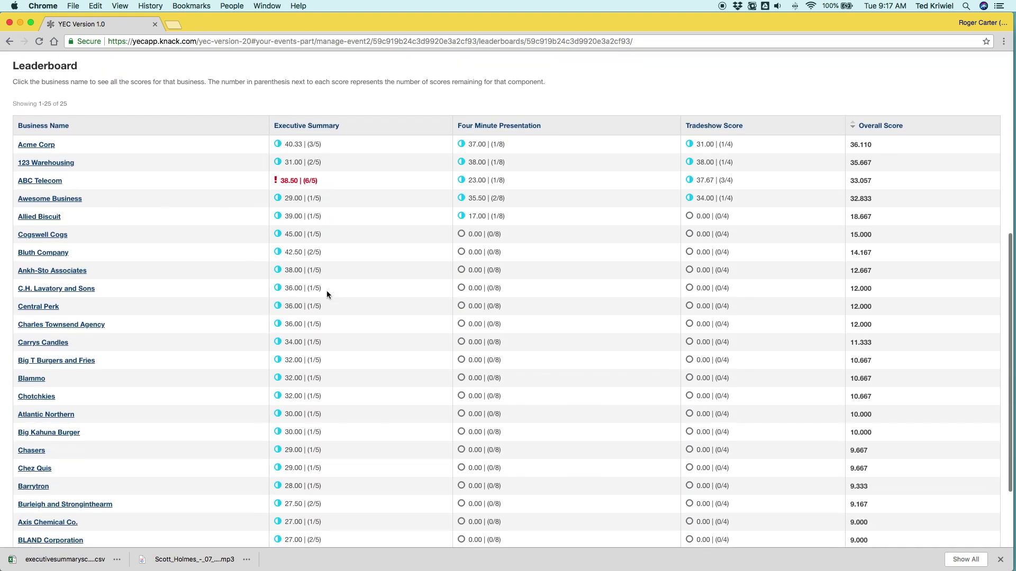
{"action": "left_click", "coordinate": [48, 182]}
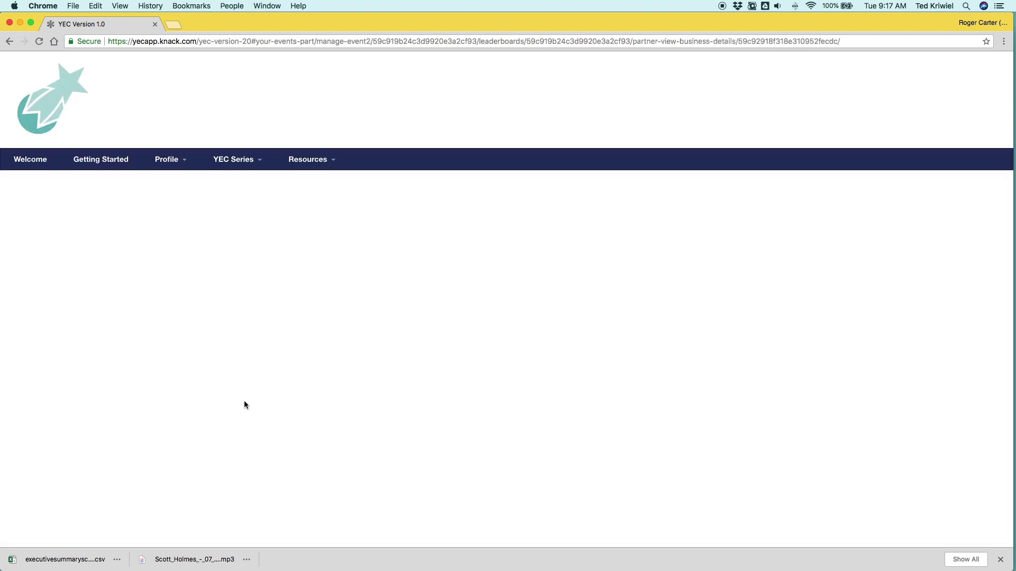
Step: Delete ABC Telecom's 43.00 Executive Summary score and 39.00 Tradeshow score, confirming each deletion
{"action": "scroll", "coordinate": [241, 365], "scroll_direction": "down", "scroll_amount": 5}
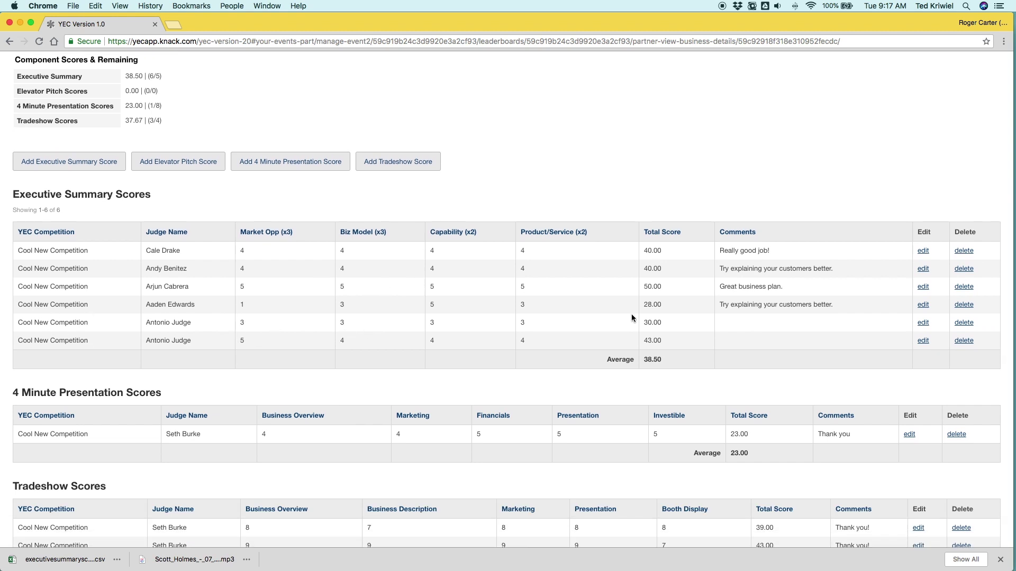
{"action": "left_click", "coordinate": [964, 340]}
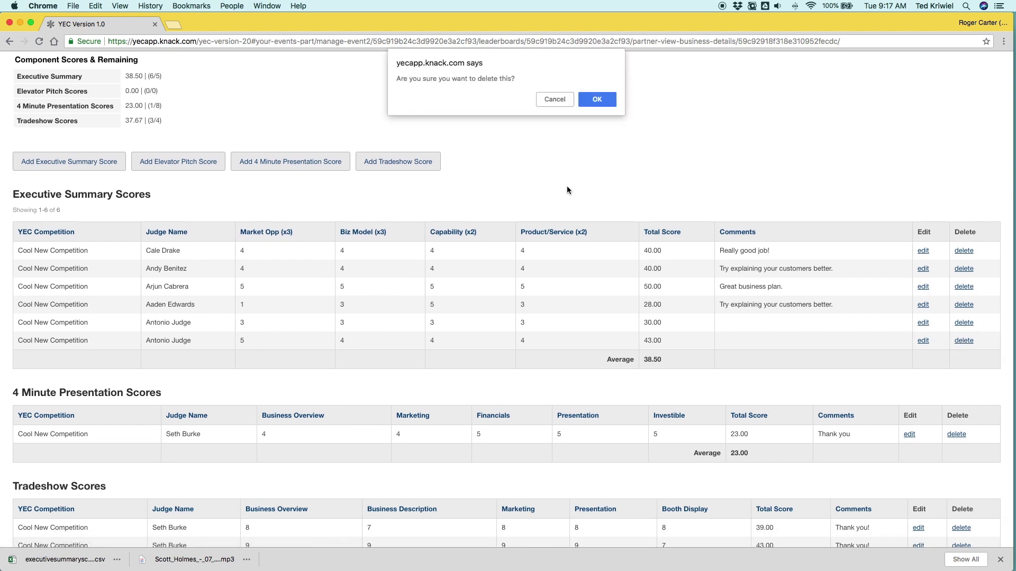
{"action": "left_click", "coordinate": [597, 100]}
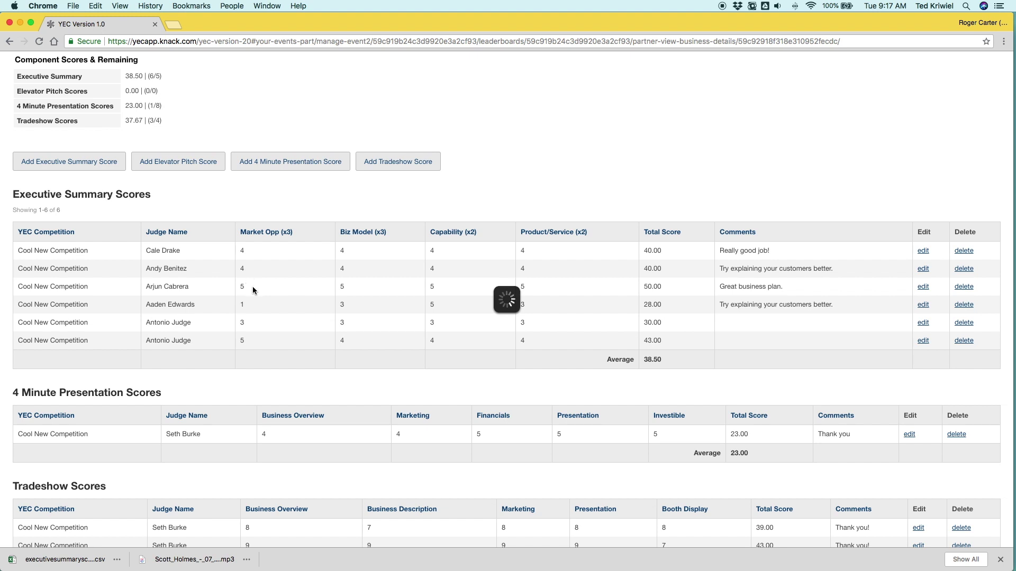
{"action": "scroll", "coordinate": [240, 303], "scroll_direction": "down", "scroll_amount": 3}
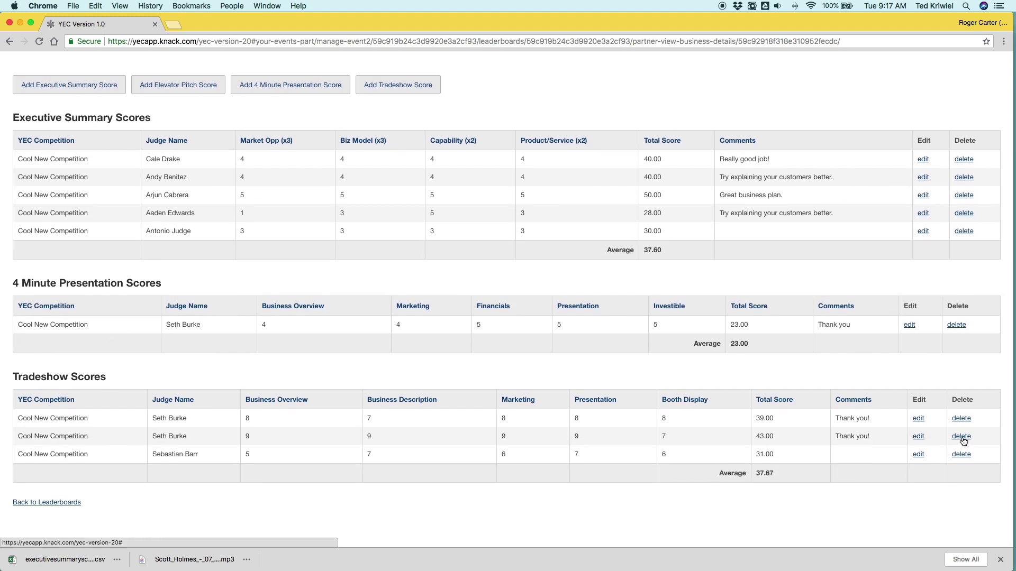
{"action": "left_click", "coordinate": [961, 420]}
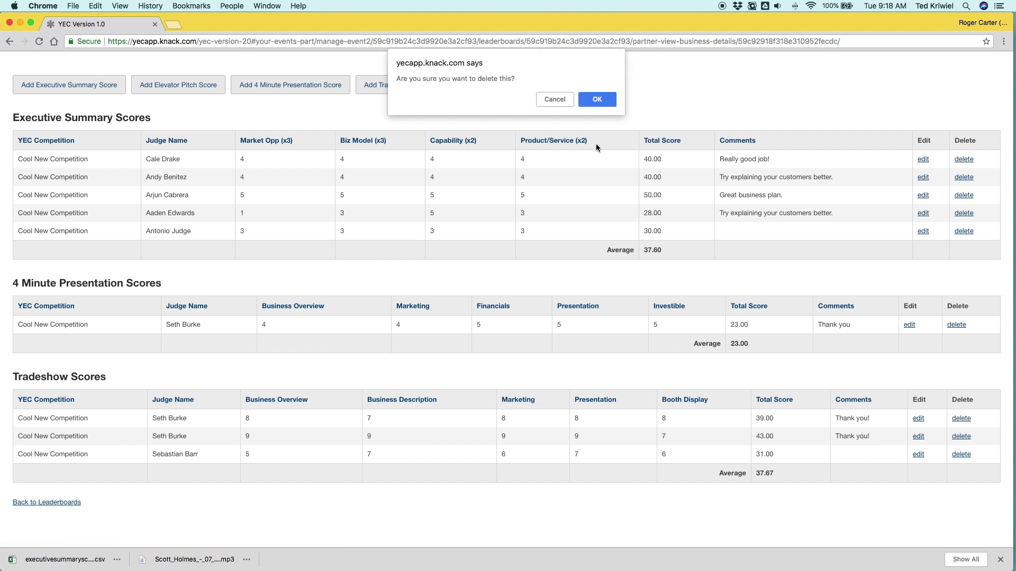
{"action": "left_click", "coordinate": [598, 100]}
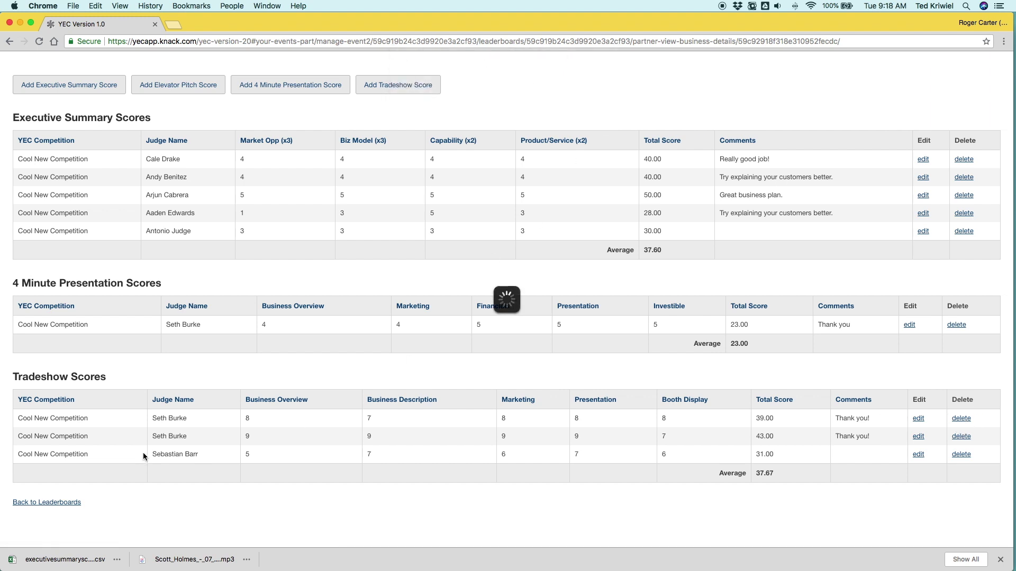
Step: Return to the competition leaderboard and open the overall score adjustment page
{"action": "scroll", "coordinate": [189, 419], "scroll_direction": "up", "scroll_amount": 2}
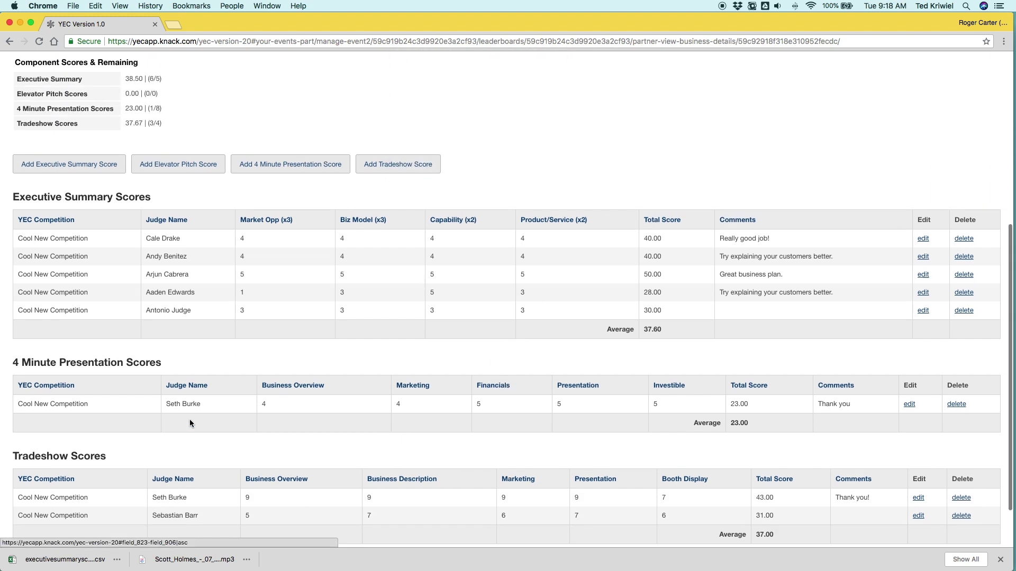
{"action": "scroll", "coordinate": [195, 412], "scroll_direction": "up", "scroll_amount": 5}
{"action": "left_click", "coordinate": [466, 212]}
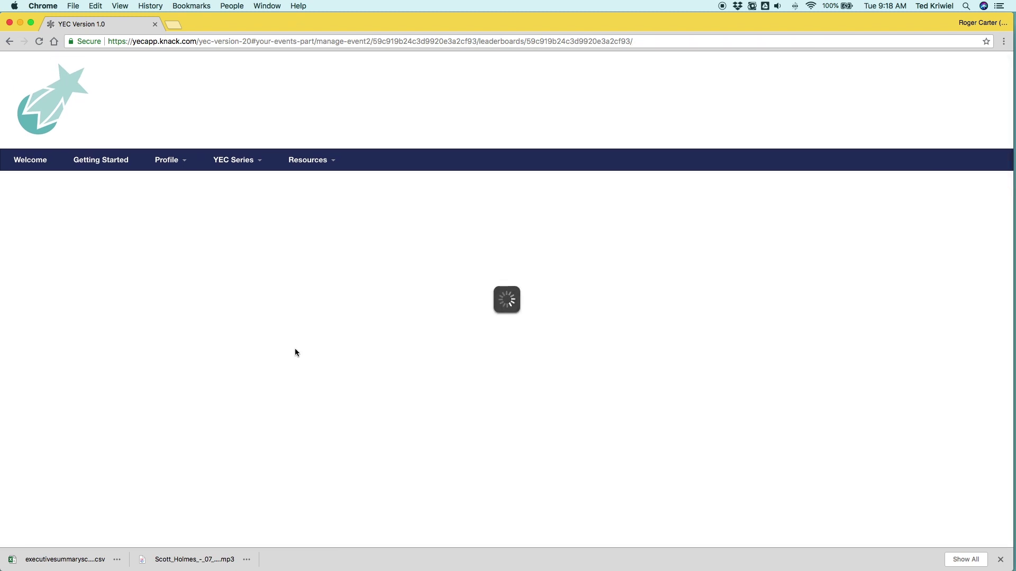
{"action": "scroll", "coordinate": [218, 378], "scroll_direction": "down", "scroll_amount": 5}
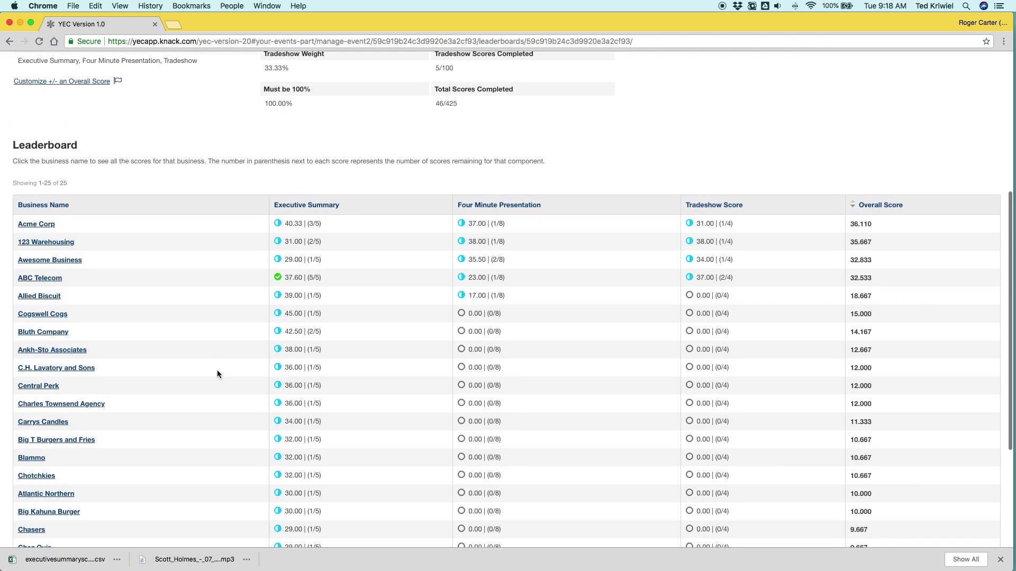
{"action": "scroll", "coordinate": [218, 369], "scroll_direction": "up", "scroll_amount": 5}
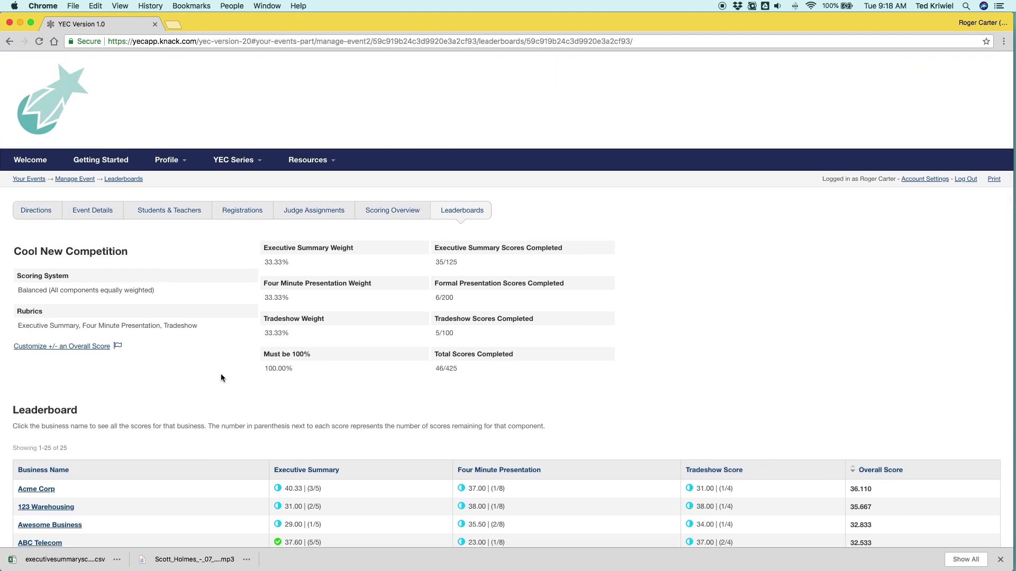
{"action": "left_click", "coordinate": [88, 347]}
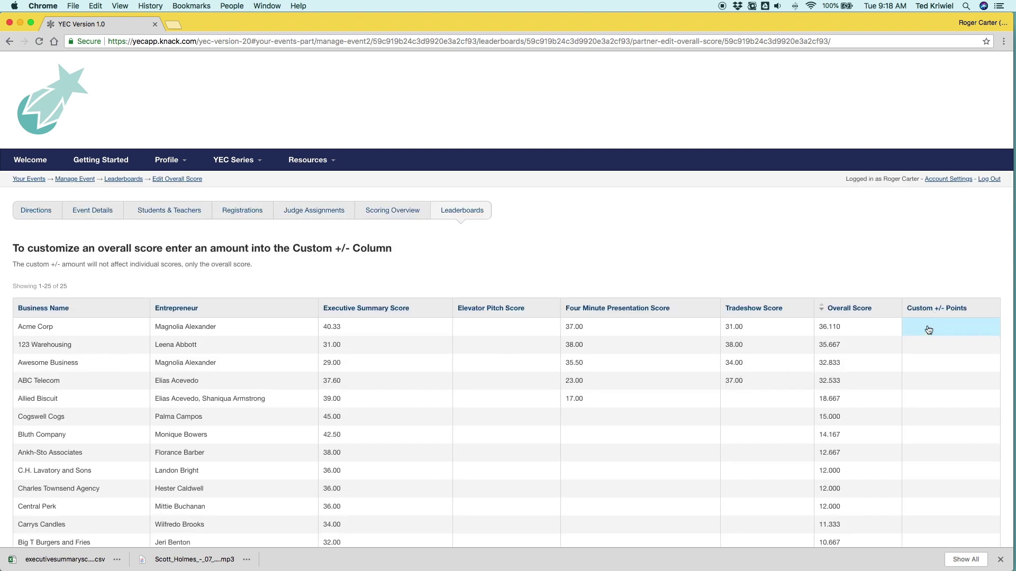
{"action": "left_click", "coordinate": [929, 329]}
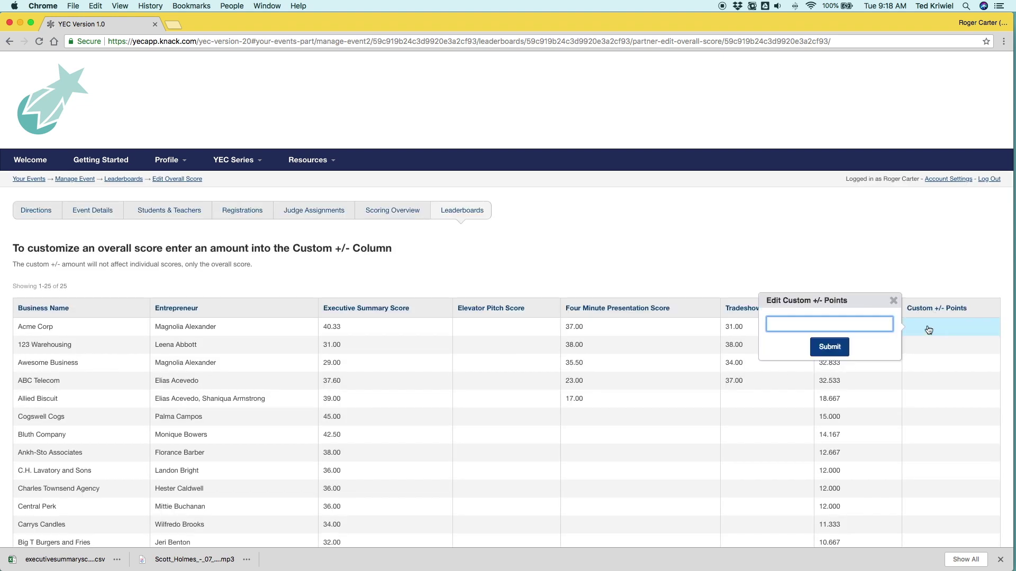
{"action": "left_click", "coordinate": [822, 352]}
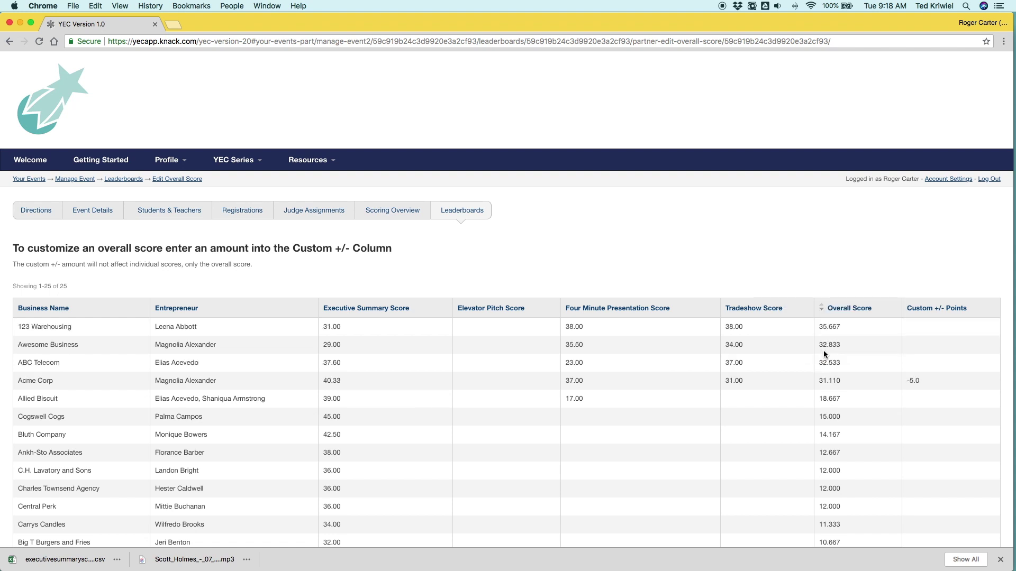
{"action": "left_click", "coordinate": [486, 217]}
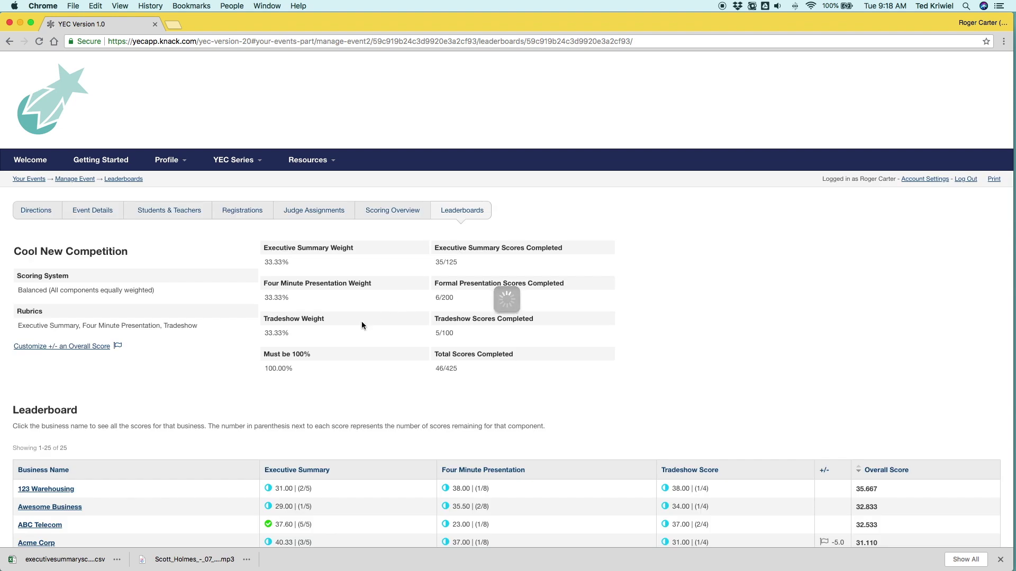
{"action": "scroll", "coordinate": [361, 321], "scroll_direction": "down", "scroll_amount": 7}
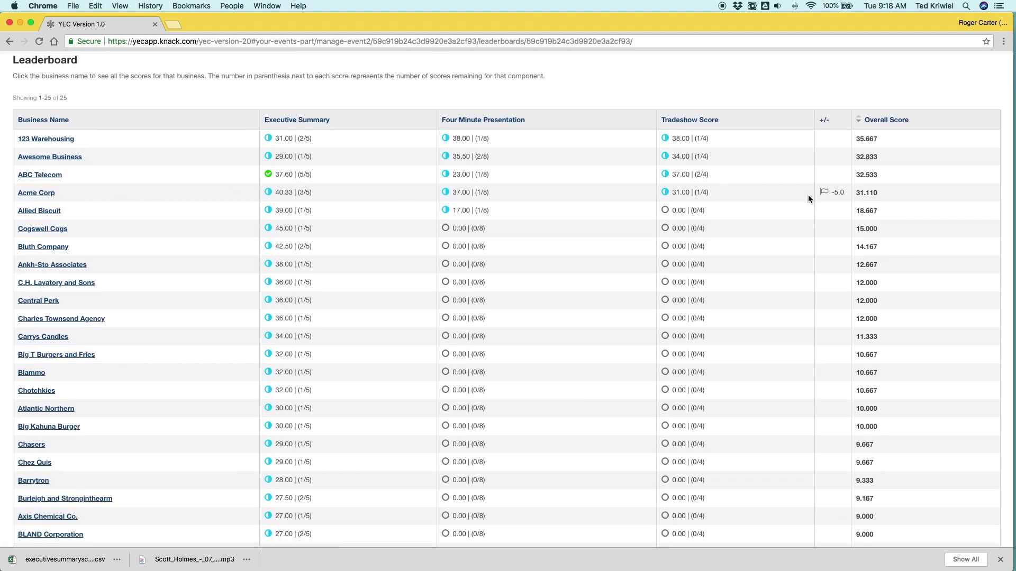
{"action": "scroll", "coordinate": [296, 206], "scroll_direction": "up", "scroll_amount": 5}
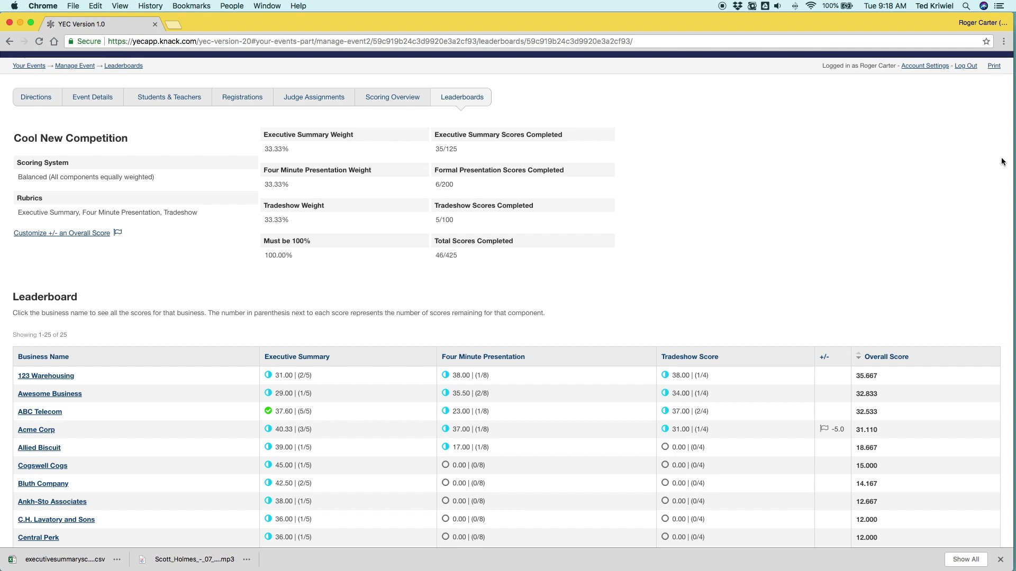
{"action": "left_click", "coordinate": [994, 65]}
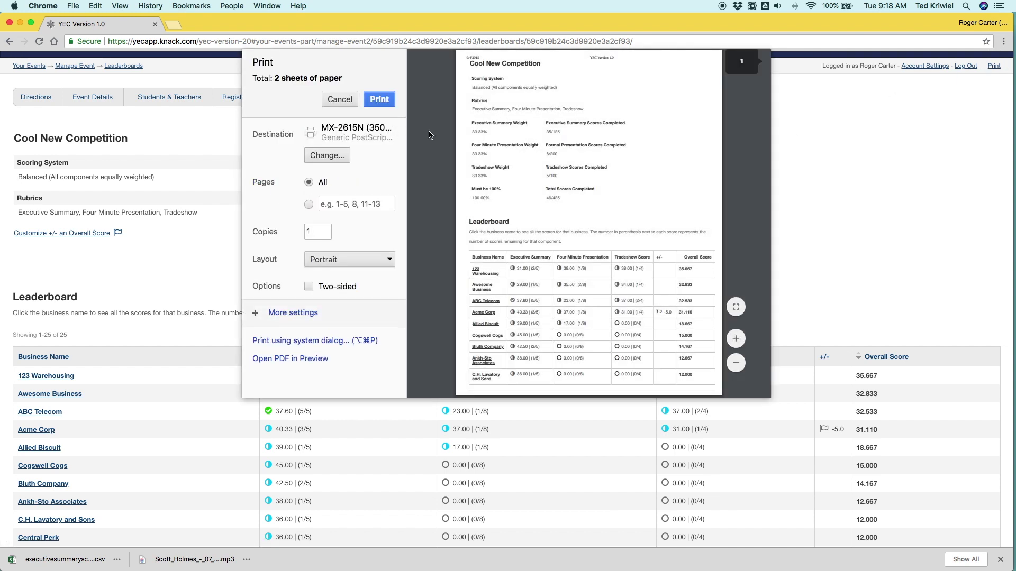
{"action": "scroll", "coordinate": [496, 170], "scroll_direction": "down", "scroll_amount": 1}
{"action": "scroll", "coordinate": [496, 170], "scroll_direction": "down", "scroll_amount": 5}
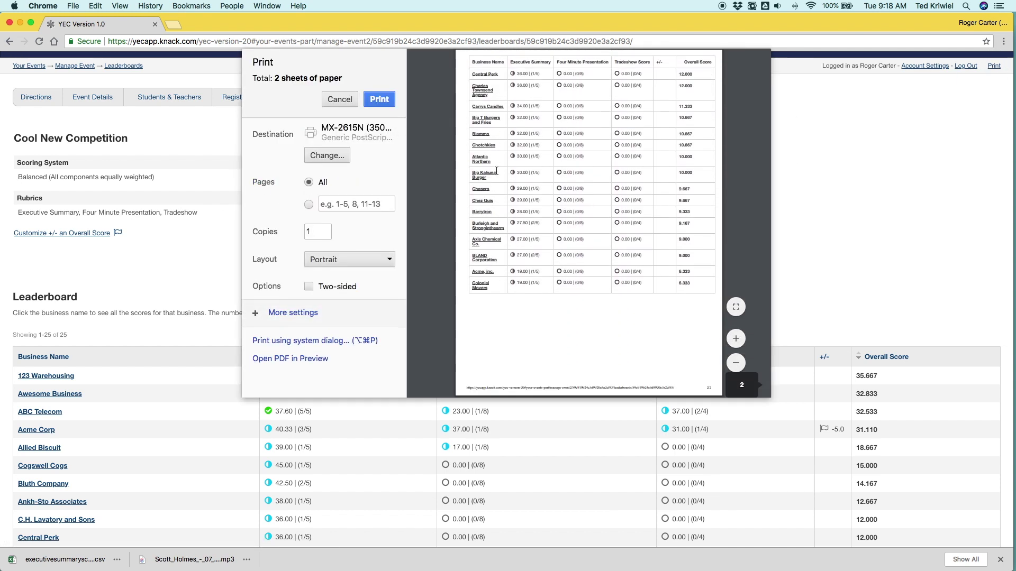
{"action": "scroll", "coordinate": [496, 171], "scroll_direction": "up", "scroll_amount": 6}
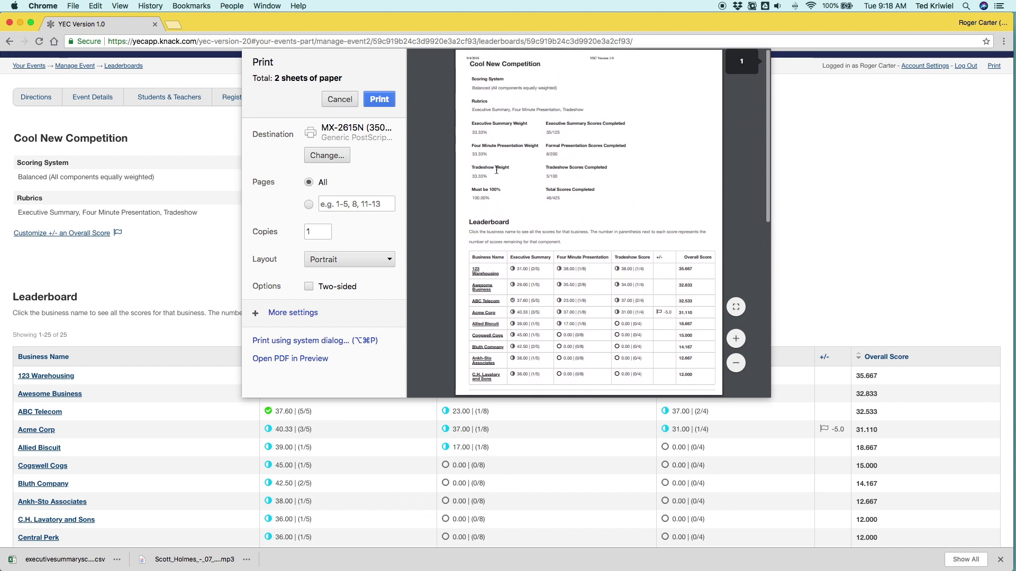
{"action": "left_click", "coordinate": [340, 100]}
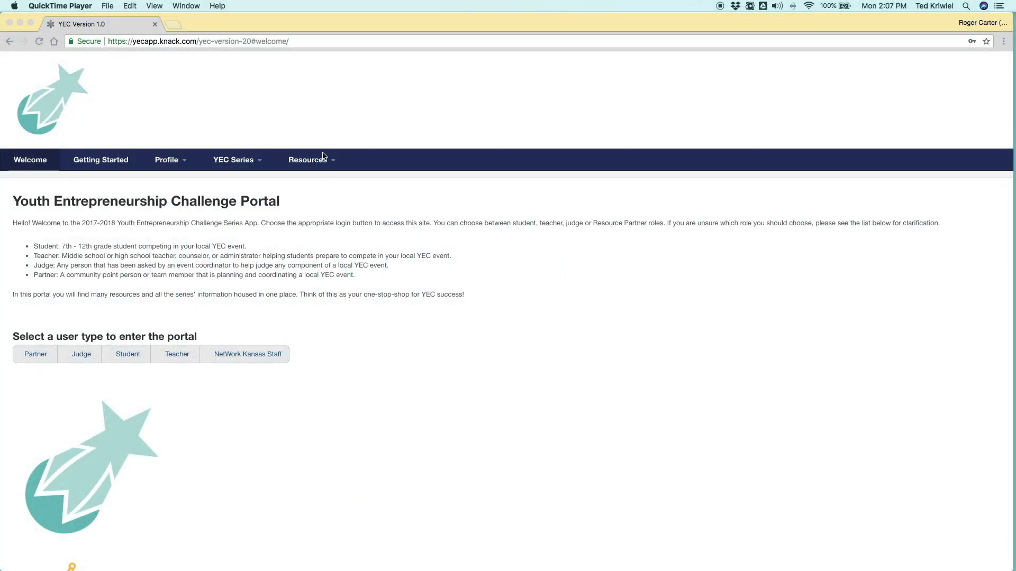
Step: Show the Resources menu listing Planning, Best Practices, Education, Tutorials and 2018 YEC Summit Notes
{"action": "left_click", "coordinate": [316, 161]}
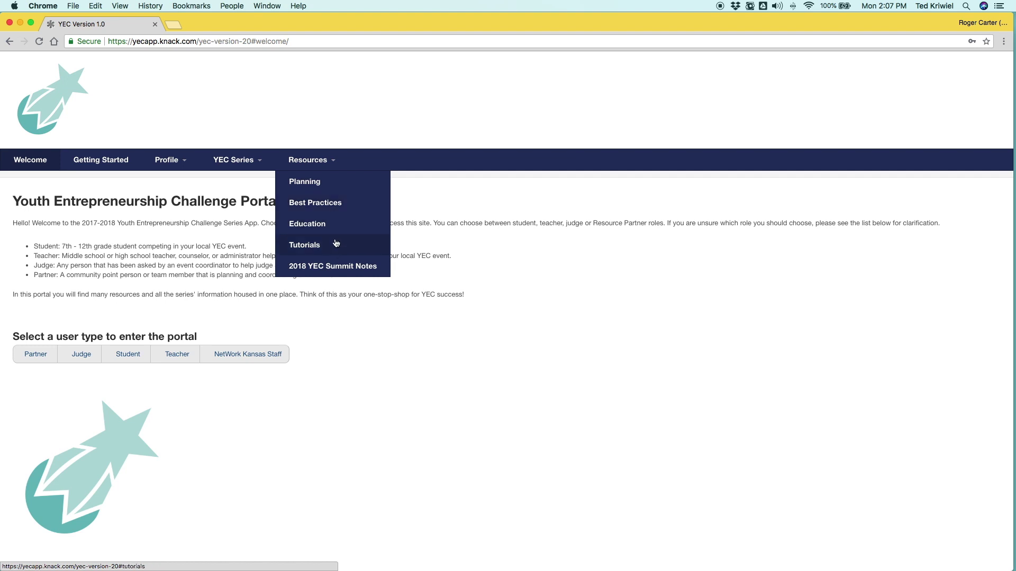
Step: View the Planning page, scroll through the Best Practices Marketing page, then switch to the Education page
{"action": "left_click", "coordinate": [328, 182]}
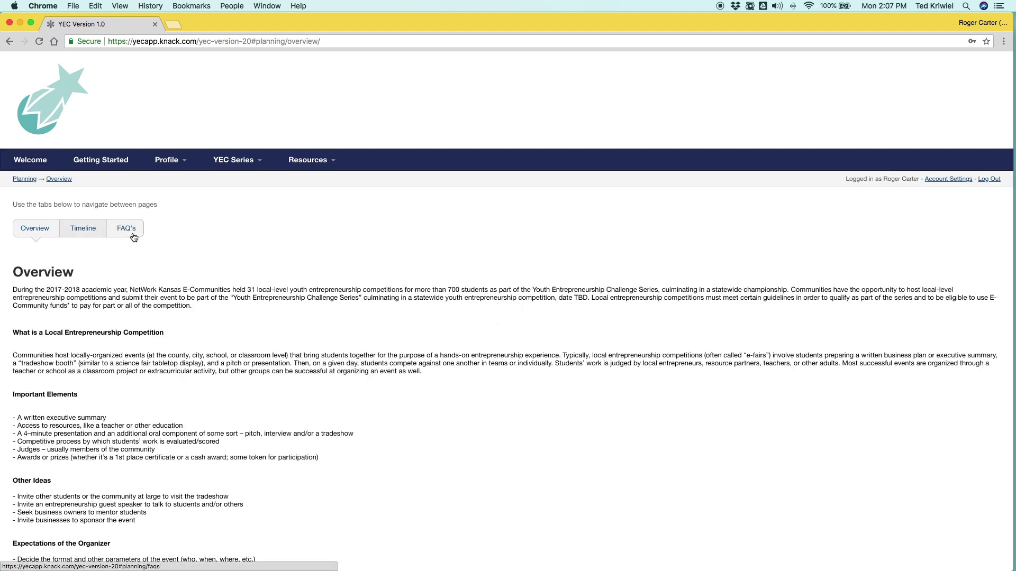
{"action": "mouse_move", "coordinate": [307, 161]}
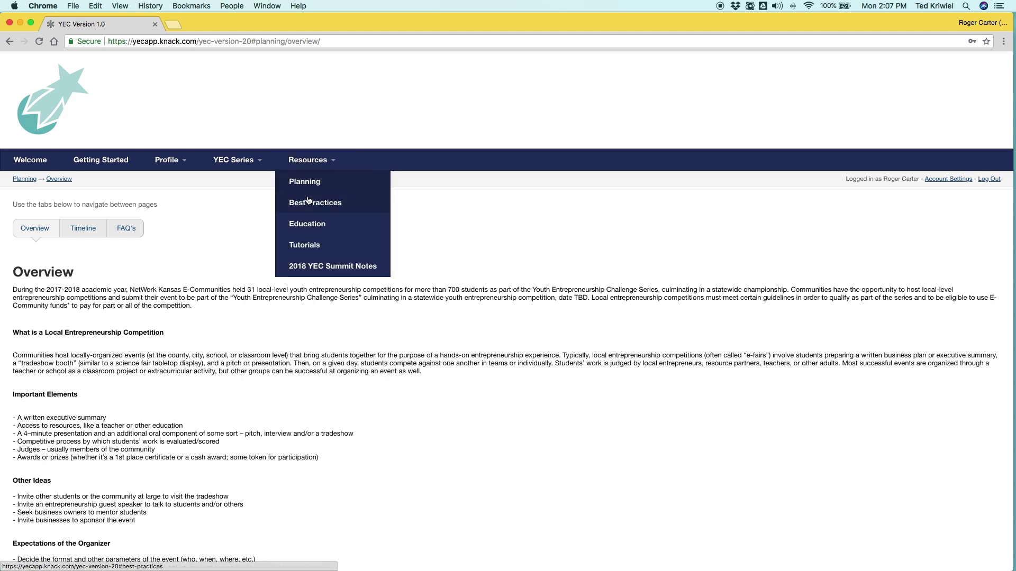
{"action": "left_click", "coordinate": [308, 205]}
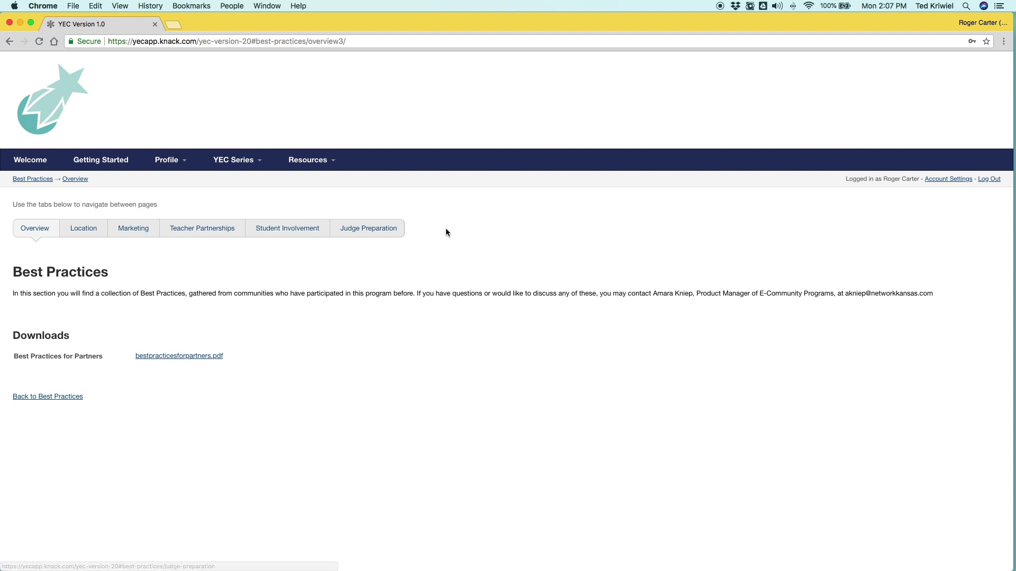
{"action": "left_click", "coordinate": [137, 238]}
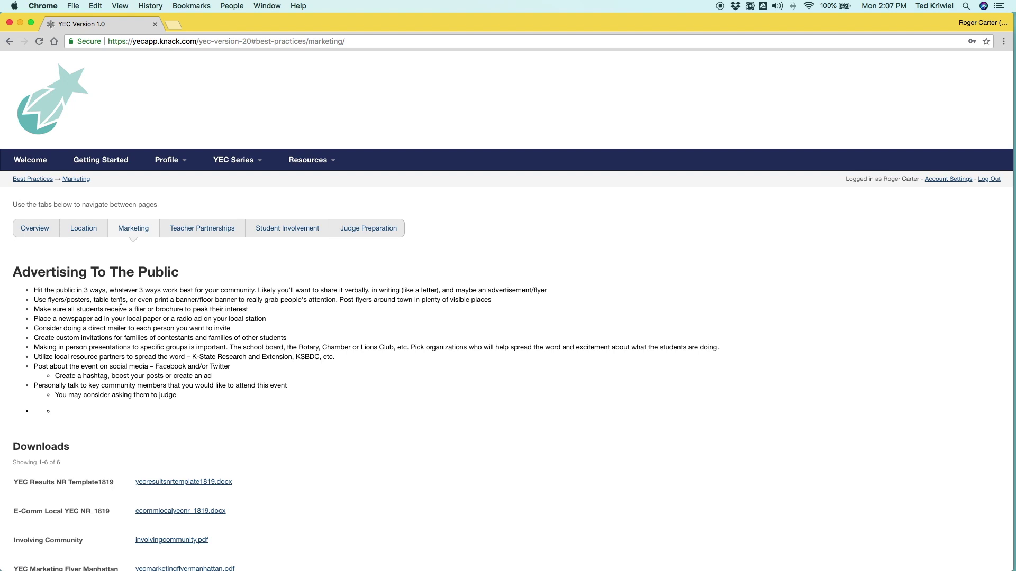
{"action": "scroll", "coordinate": [132, 296], "scroll_direction": "down", "scroll_amount": 5}
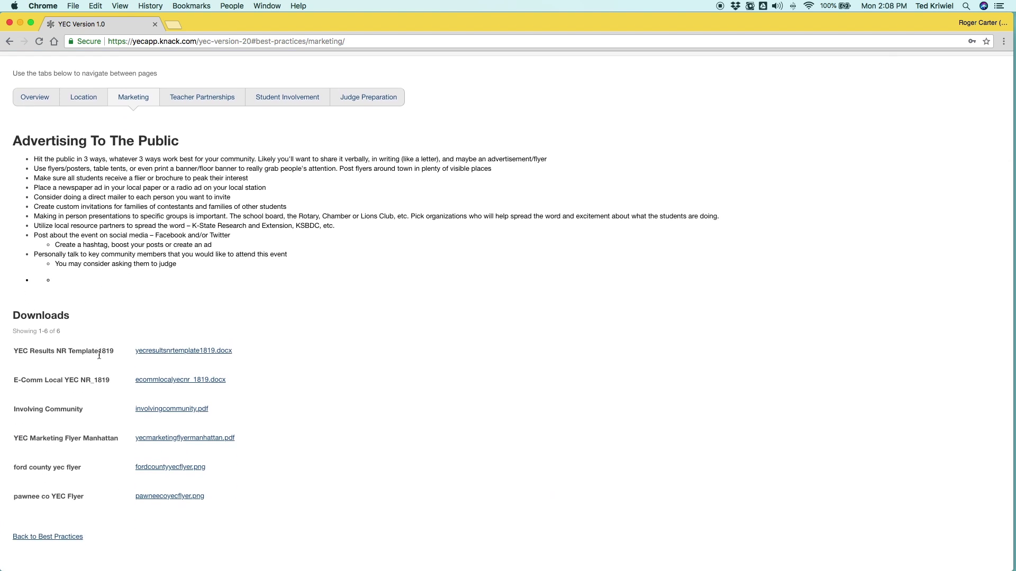
{"action": "scroll", "coordinate": [98, 355], "scroll_direction": "down", "scroll_amount": 1}
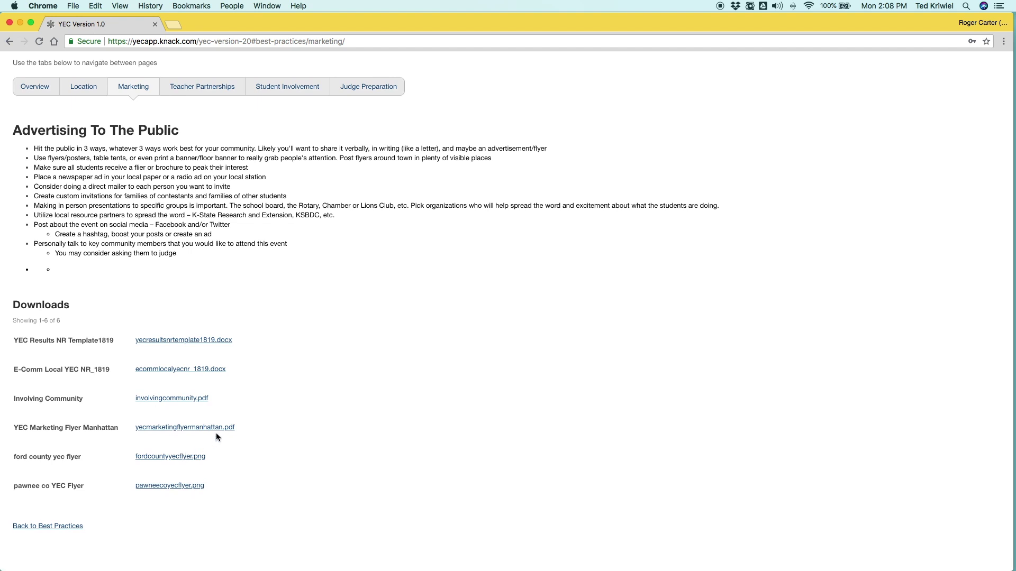
{"action": "scroll", "coordinate": [221, 437], "scroll_direction": "up", "scroll_amount": 4}
{"action": "scroll", "coordinate": [174, 295], "scroll_direction": "up", "scroll_amount": 1}
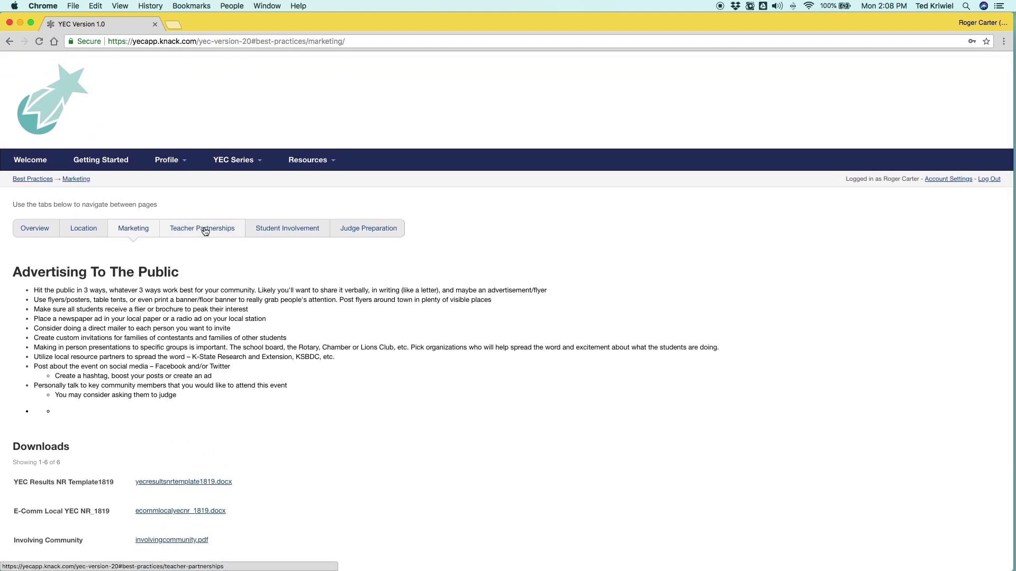
{"action": "mouse_move", "coordinate": [317, 162]}
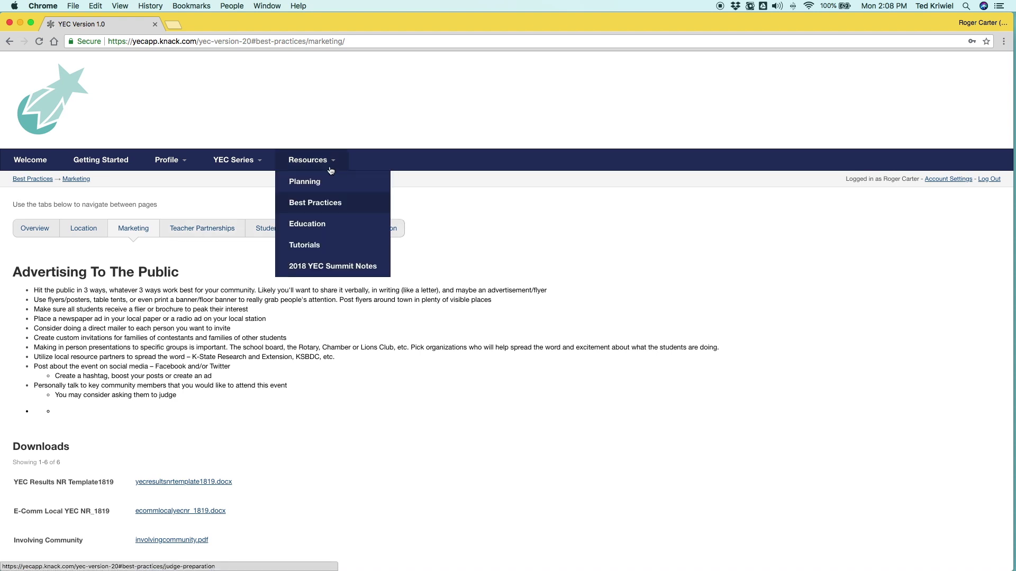
{"action": "left_click", "coordinate": [312, 223]}
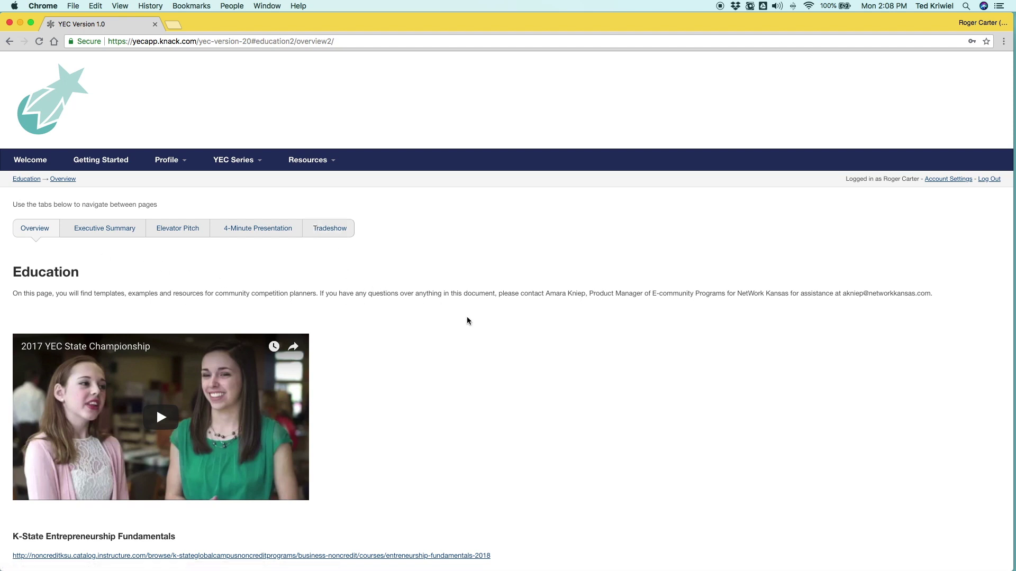
Step: Read the Education page, then the Executive Summary guidelines and Elevator Pitch instructions
{"action": "scroll", "coordinate": [468, 320], "scroll_direction": "down", "scroll_amount": 3}
{"action": "scroll", "coordinate": [468, 321], "scroll_direction": "down", "scroll_amount": 4}
{"action": "scroll", "coordinate": [256, 265], "scroll_direction": "up", "scroll_amount": 7}
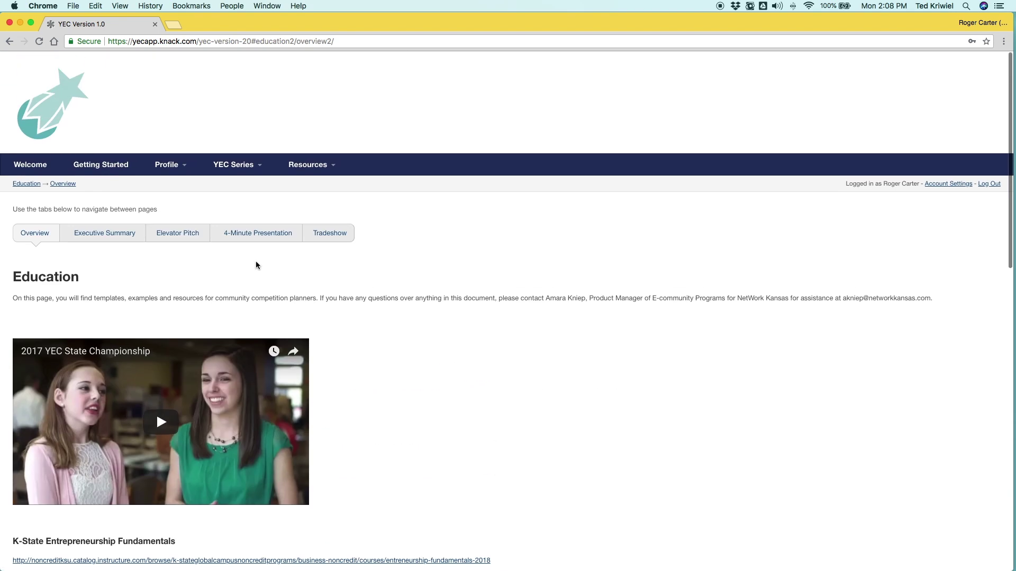
{"action": "left_click", "coordinate": [104, 229]}
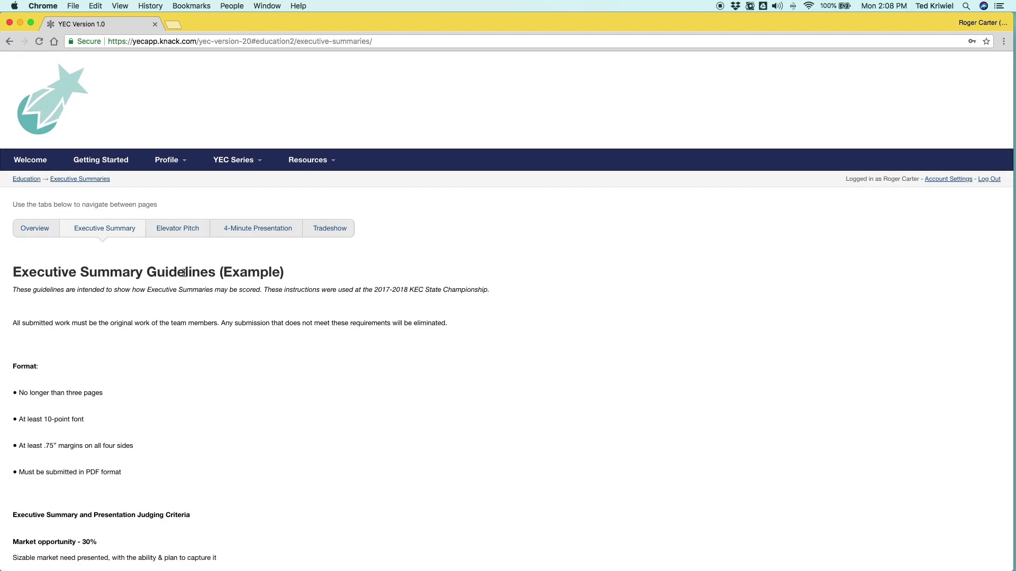
{"action": "left_click", "coordinate": [179, 235]}
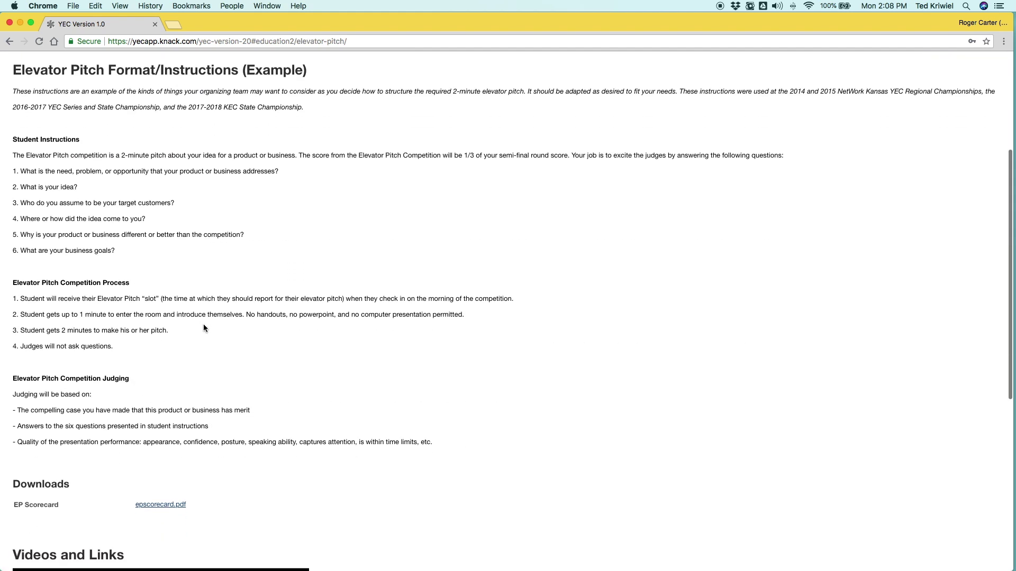
{"action": "scroll", "coordinate": [204, 327], "scroll_direction": "down", "scroll_amount": 5}
{"action": "scroll", "coordinate": [371, 317], "scroll_direction": "up", "scroll_amount": 5}
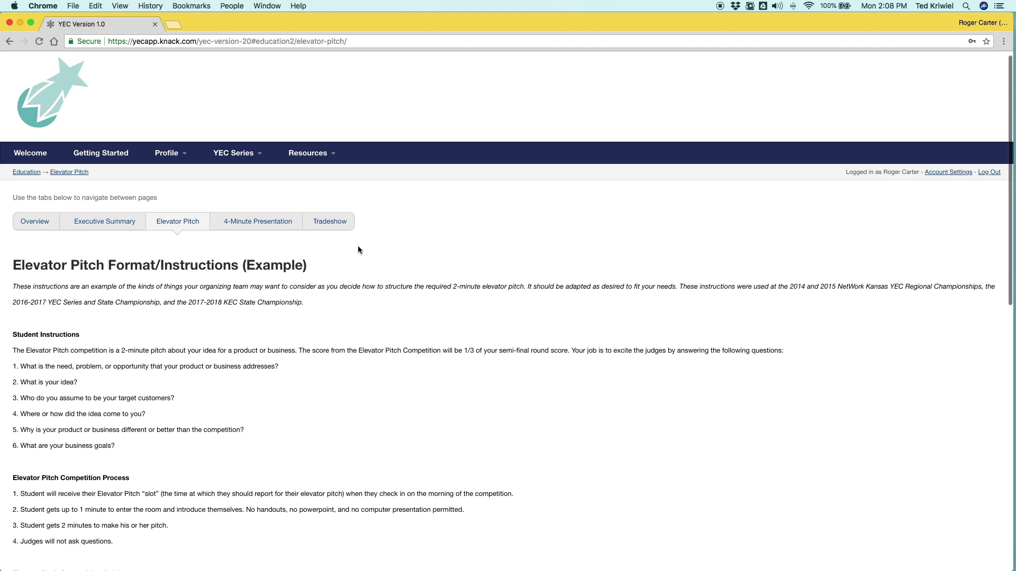
Step: Scroll through the 4-Minute Presentation guidelines and the Tradeshow Format/Instructions (Example) page
{"action": "left_click", "coordinate": [249, 229]}
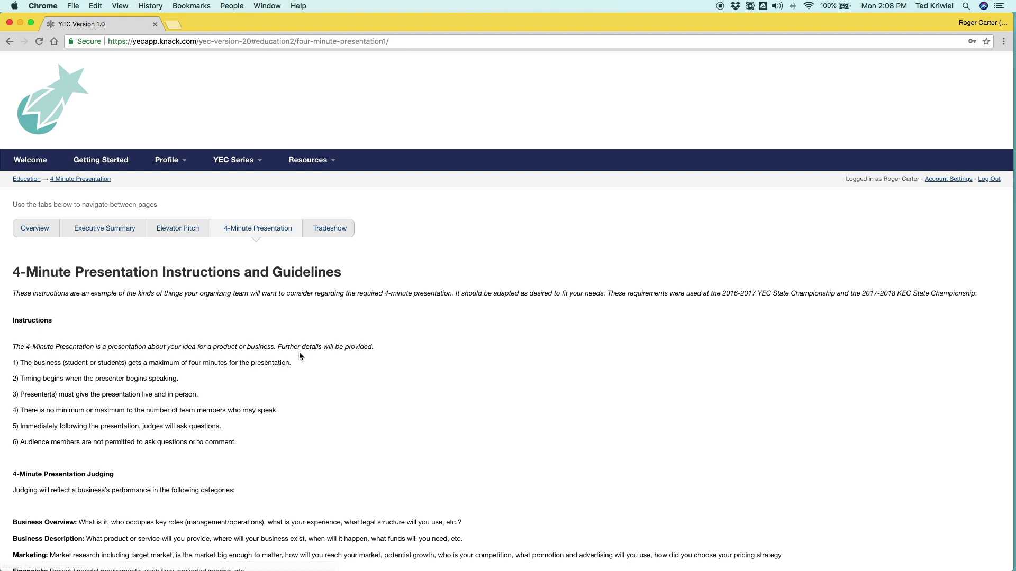
{"action": "scroll", "coordinate": [297, 355], "scroll_direction": "down", "scroll_amount": 5}
{"action": "scroll", "coordinate": [286, 328], "scroll_direction": "down", "scroll_amount": 3}
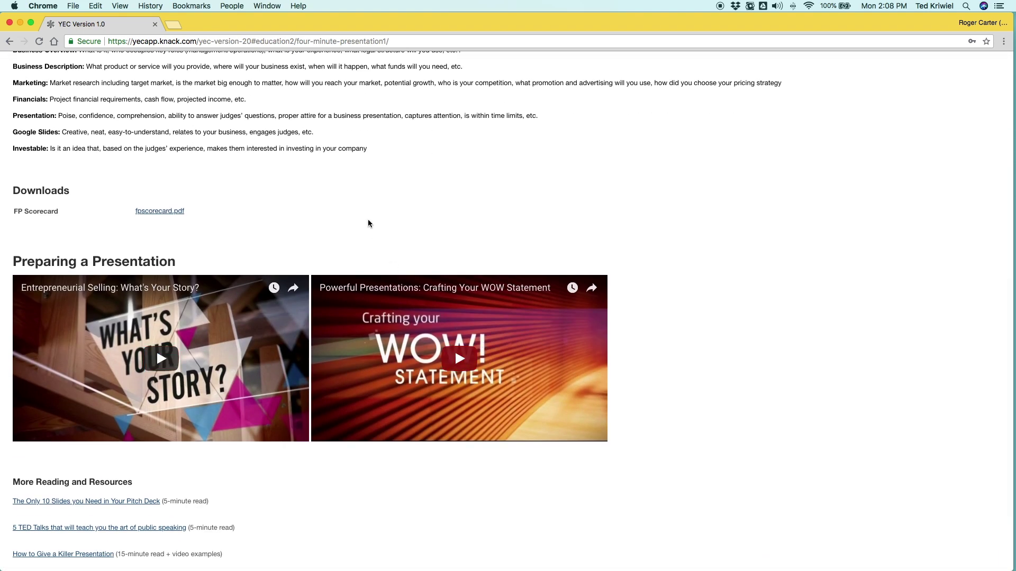
{"action": "scroll", "coordinate": [365, 211], "scroll_direction": "down", "scroll_amount": 2}
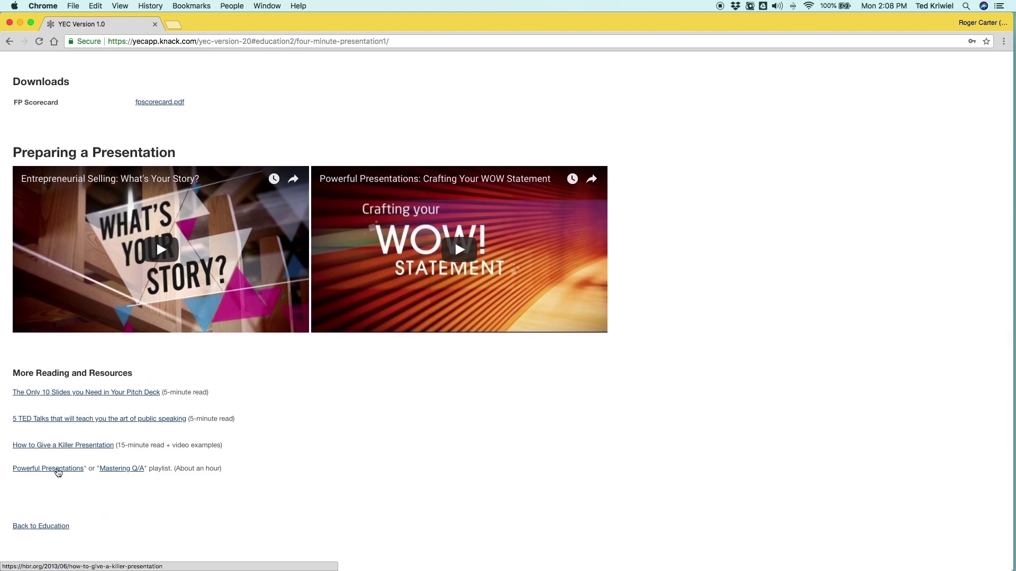
{"action": "scroll", "coordinate": [240, 378], "scroll_direction": "up", "scroll_amount": 10}
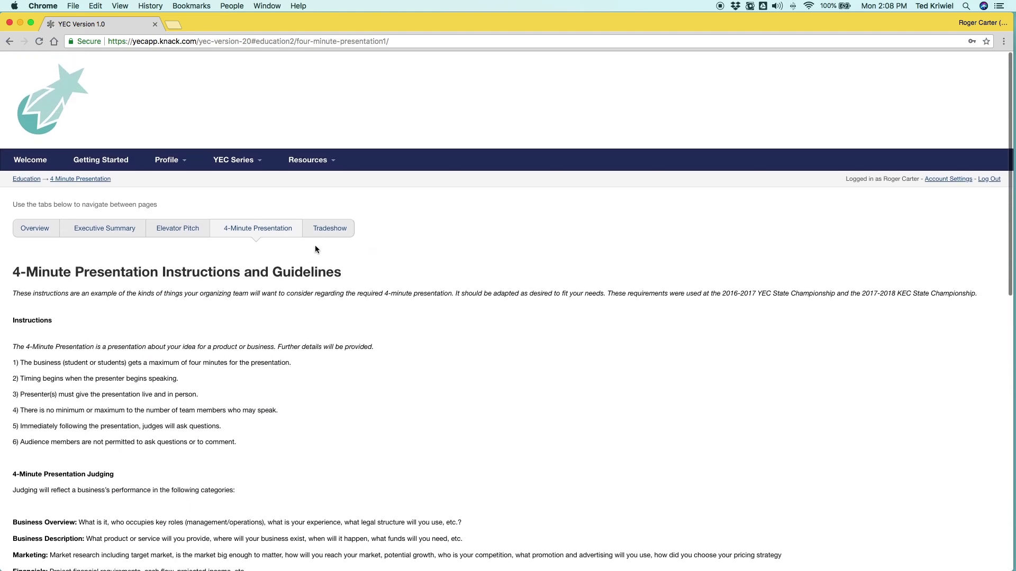
{"action": "left_click", "coordinate": [324, 233]}
{"action": "scroll", "coordinate": [196, 364], "scroll_direction": "down", "scroll_amount": 6}
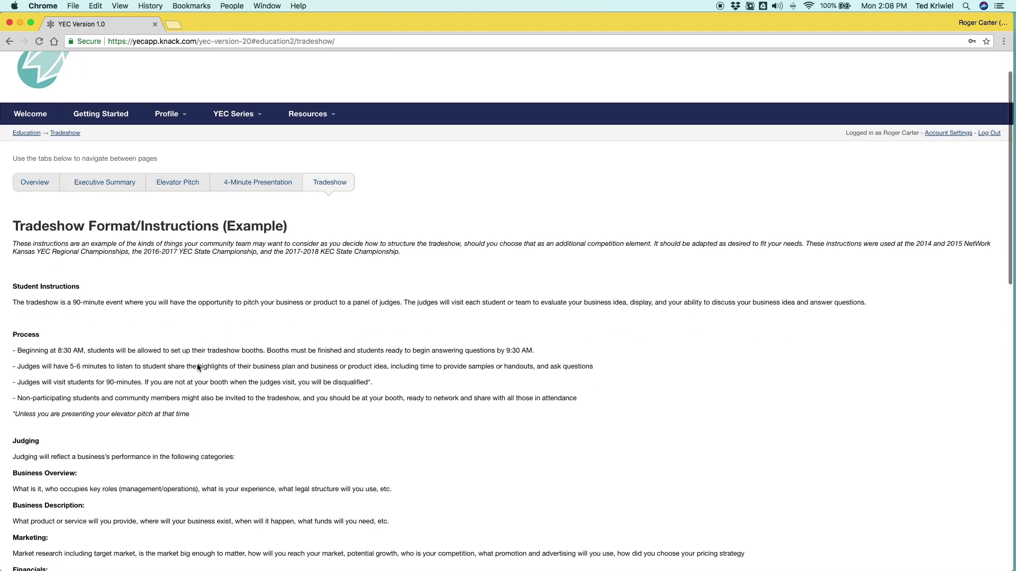
{"action": "scroll", "coordinate": [199, 363], "scroll_direction": "down", "scroll_amount": 7}
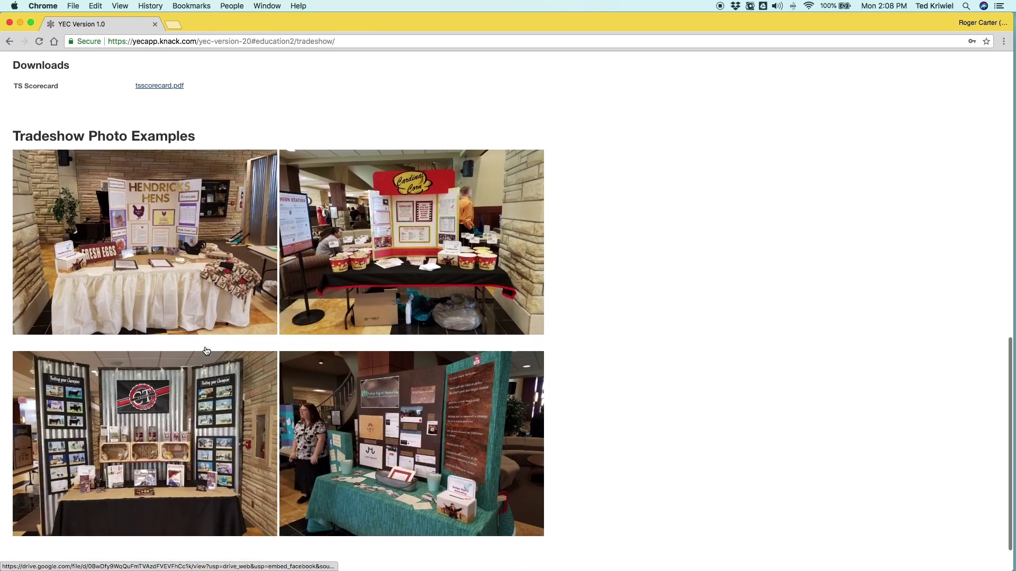
{"action": "scroll", "coordinate": [204, 337], "scroll_direction": "up", "scroll_amount": 12}
{"action": "scroll", "coordinate": [204, 337], "scroll_direction": "up", "scroll_amount": 2}
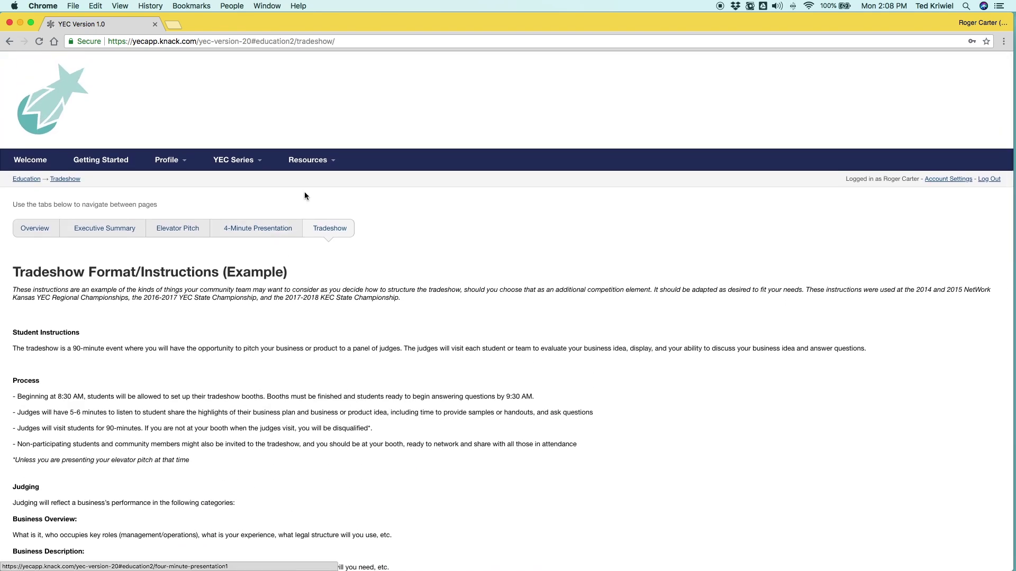
{"action": "left_click", "coordinate": [317, 168]}
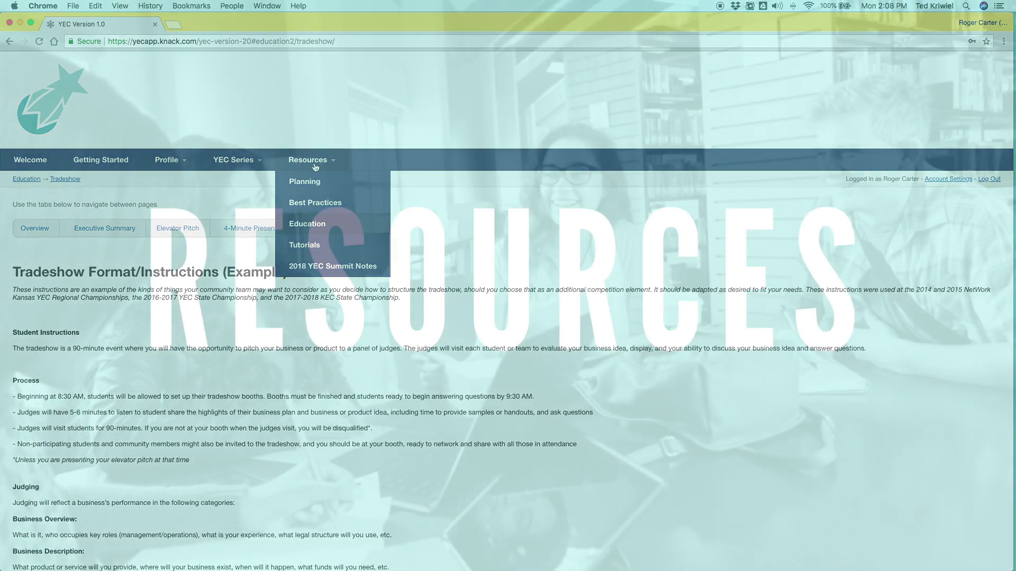